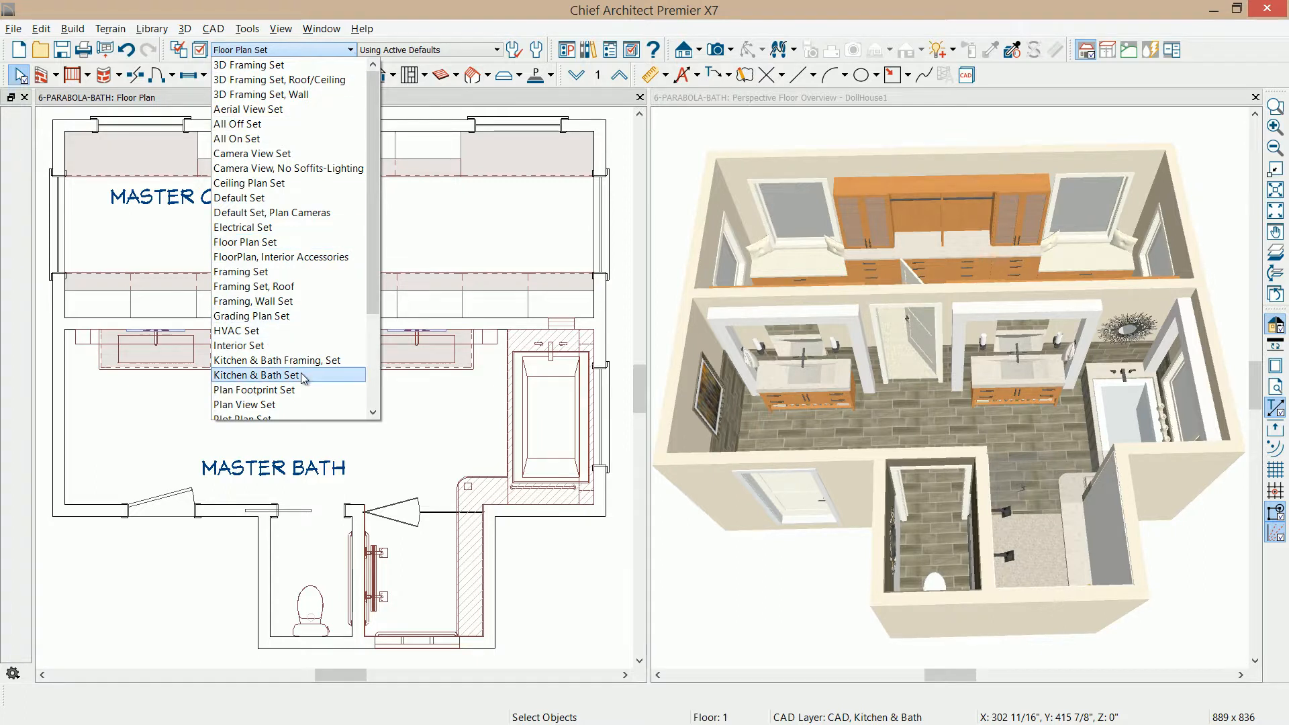
Set the floor plan view's active layer set to Kitchen & Bath Set.
{"action": "key", "text": "Escape"}
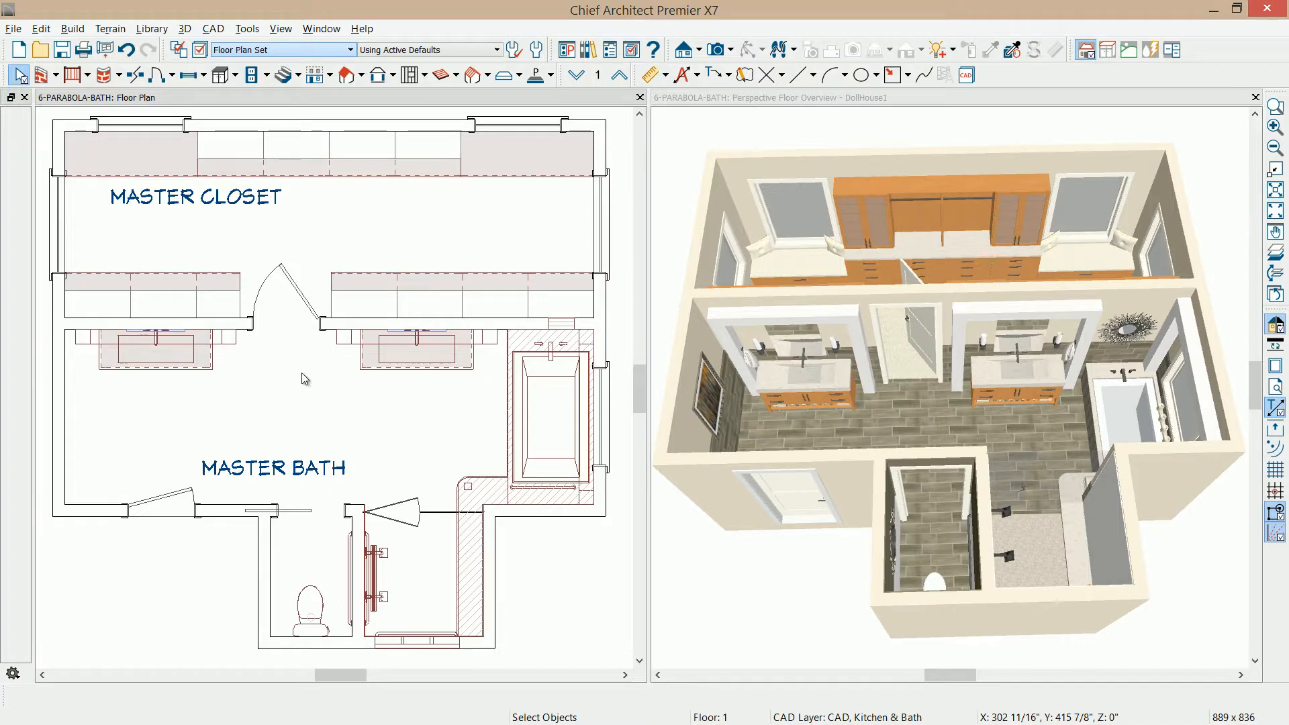
{"action": "key", "text": "Down"}
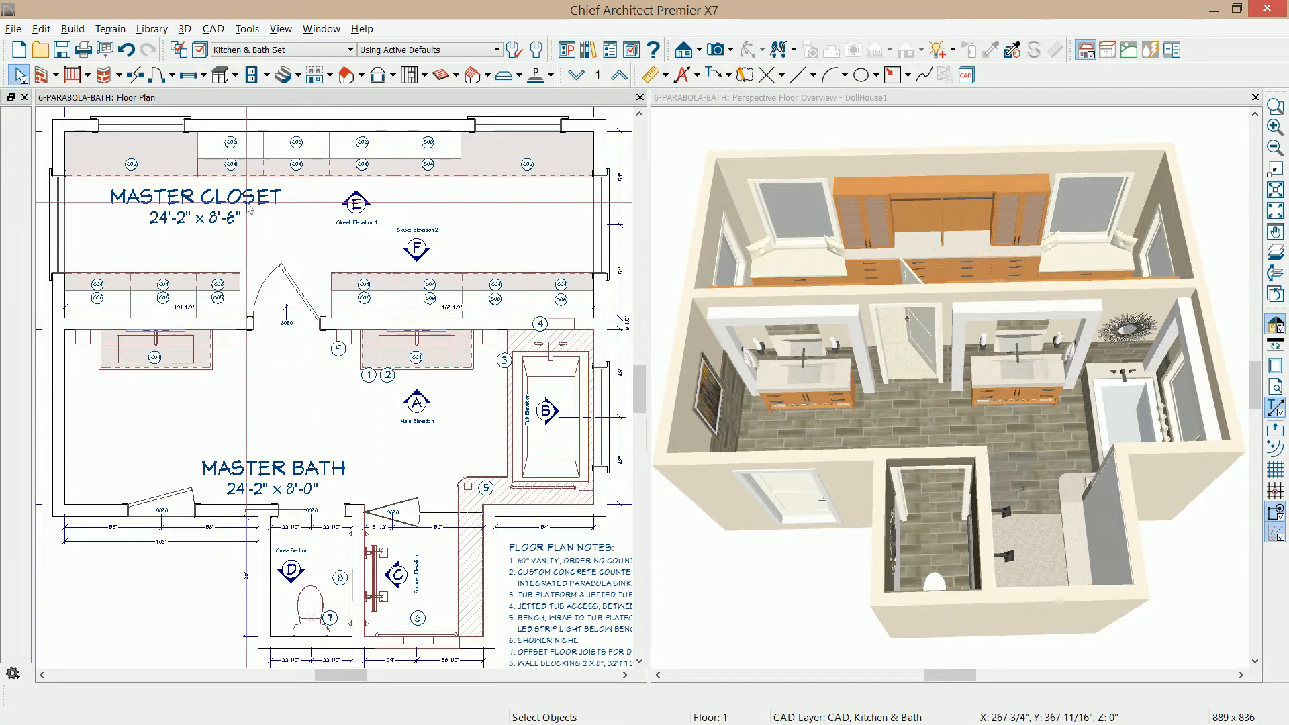
Review the available layer sets in Layer Set Management and the choices for the plan's active layer set.
{"action": "left_click", "coordinate": [179, 50]}
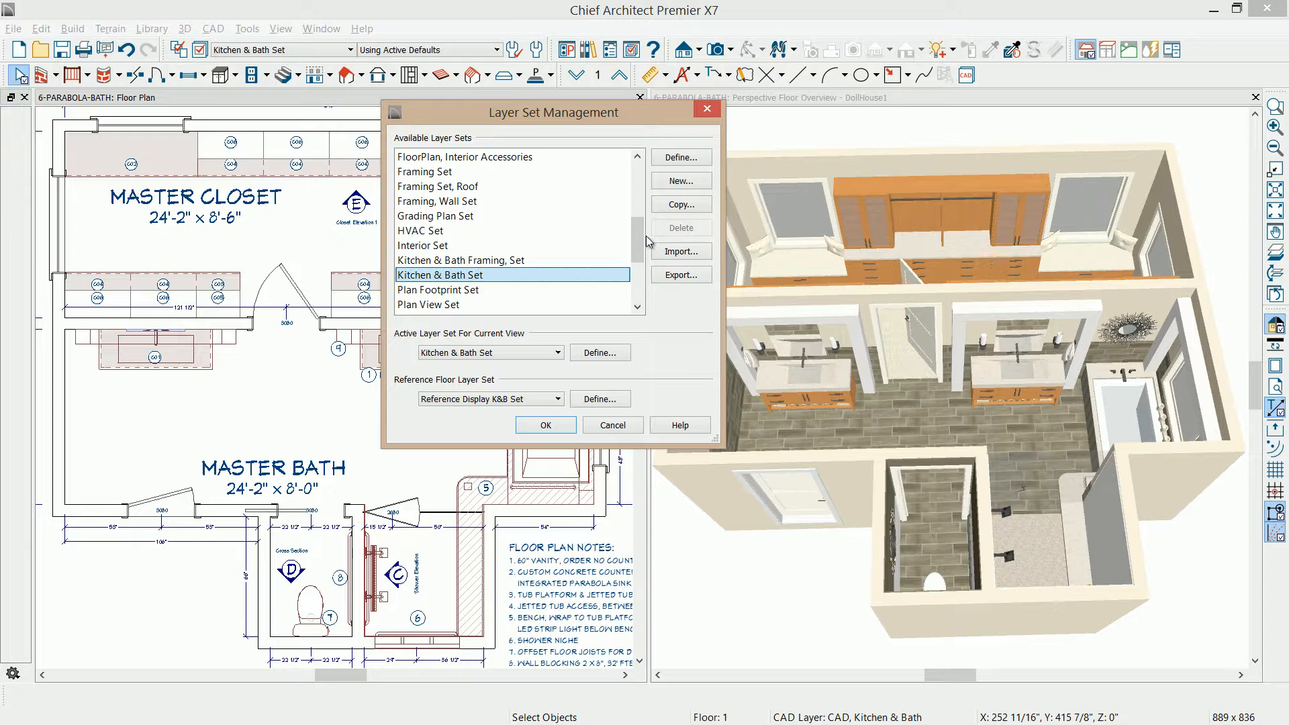
{"action": "left_click", "coordinate": [613, 426]}
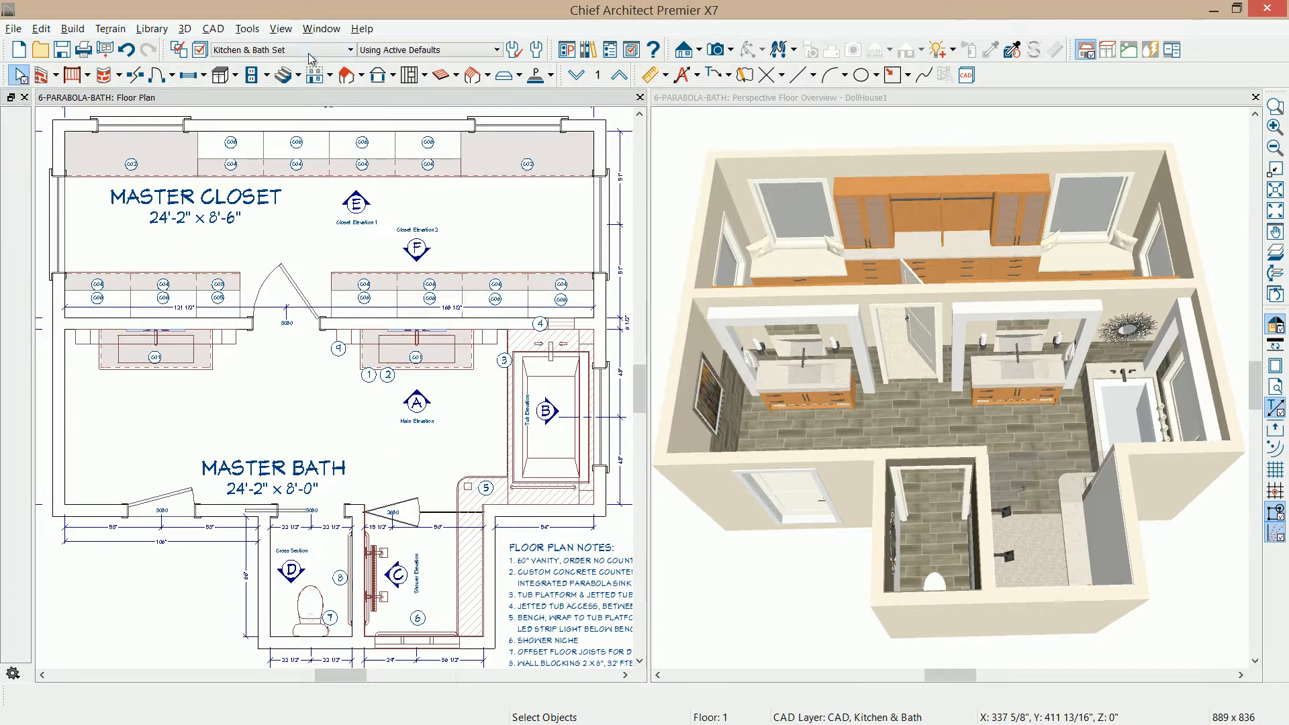
{"action": "left_click", "coordinate": [313, 52]}
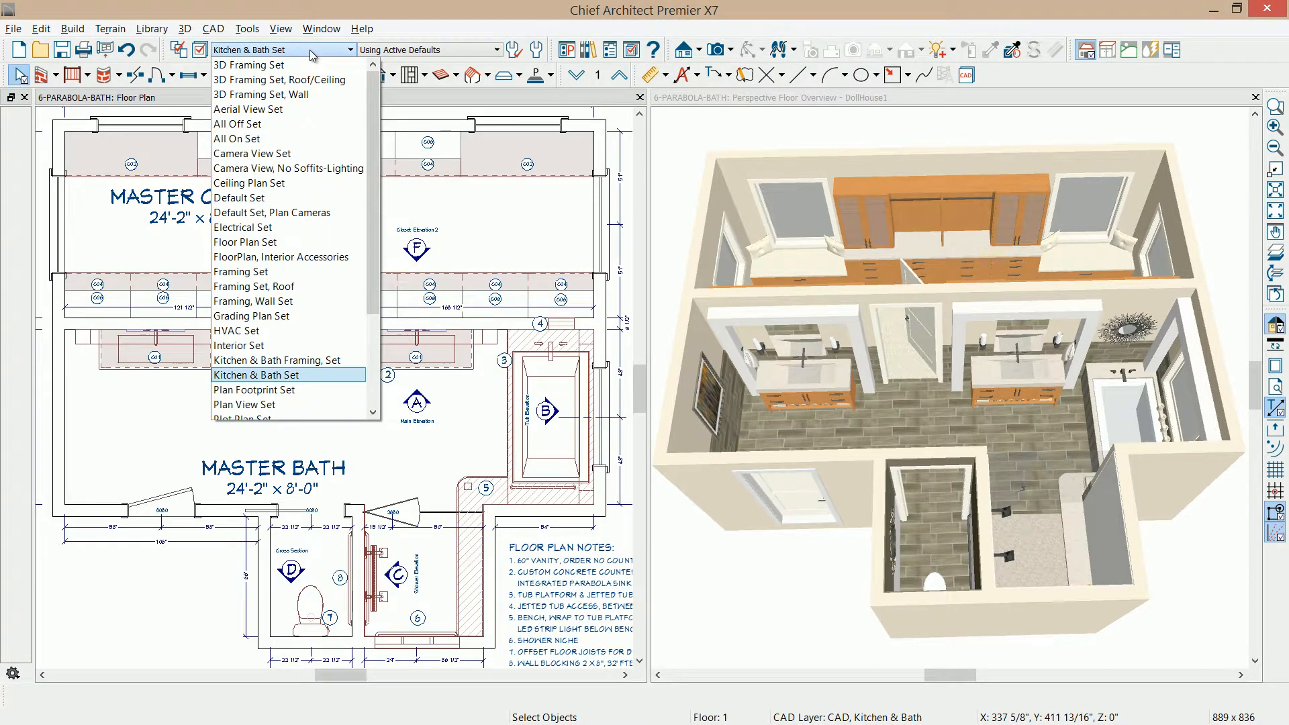
{"action": "key", "text": "Escape"}
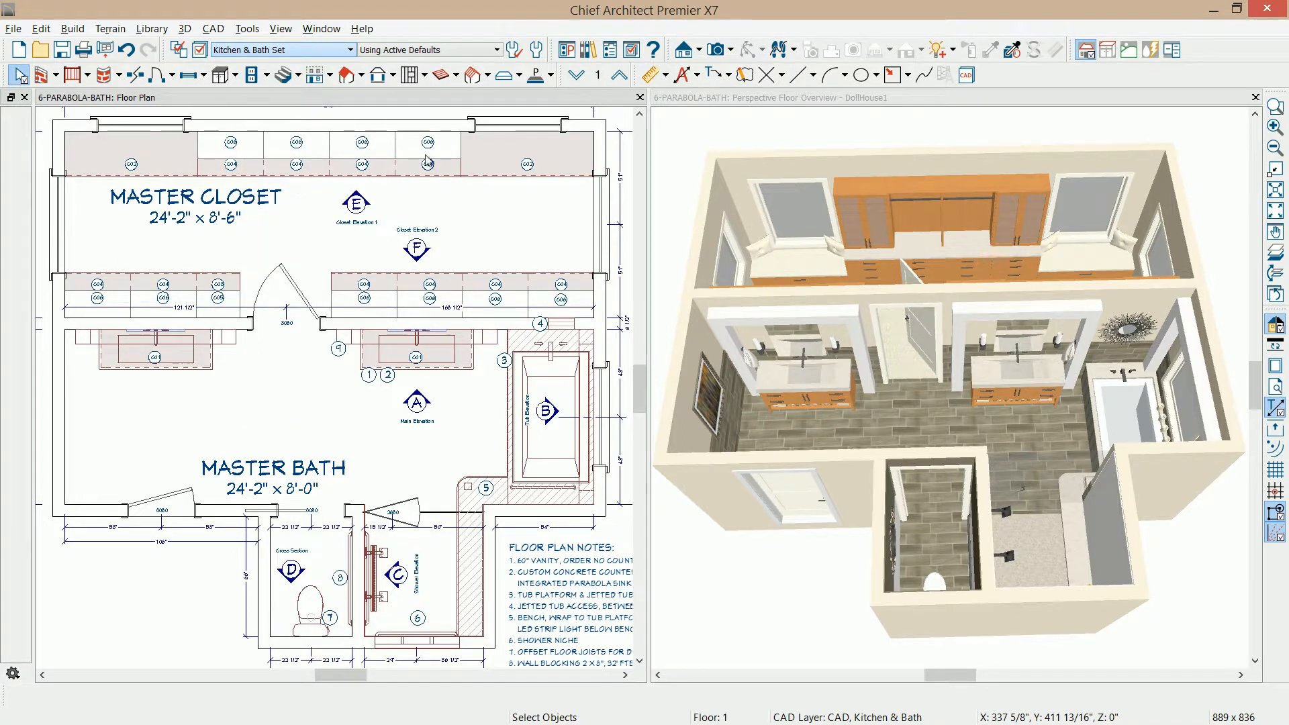
Activate the DollHouse1 perspective overview and set its layer set to Camera View Set.
{"action": "left_click", "coordinate": [666, 98]}
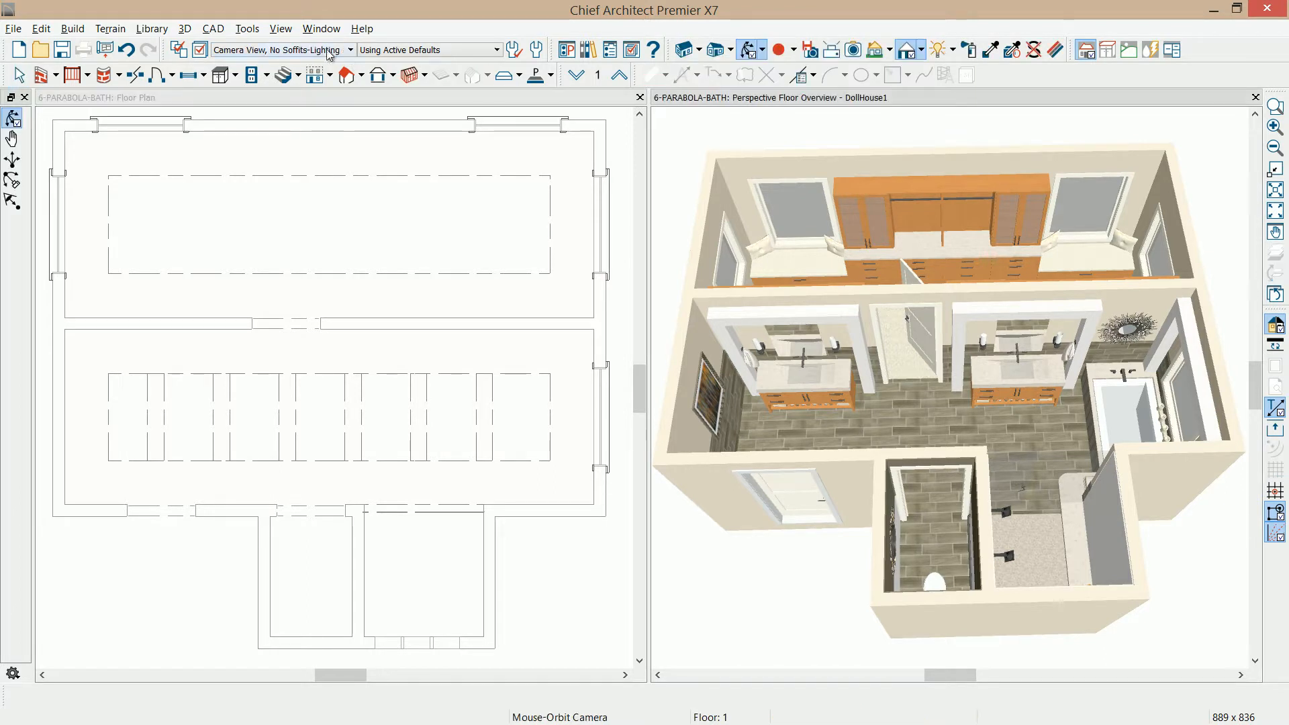
{"action": "left_click", "coordinate": [350, 50]}
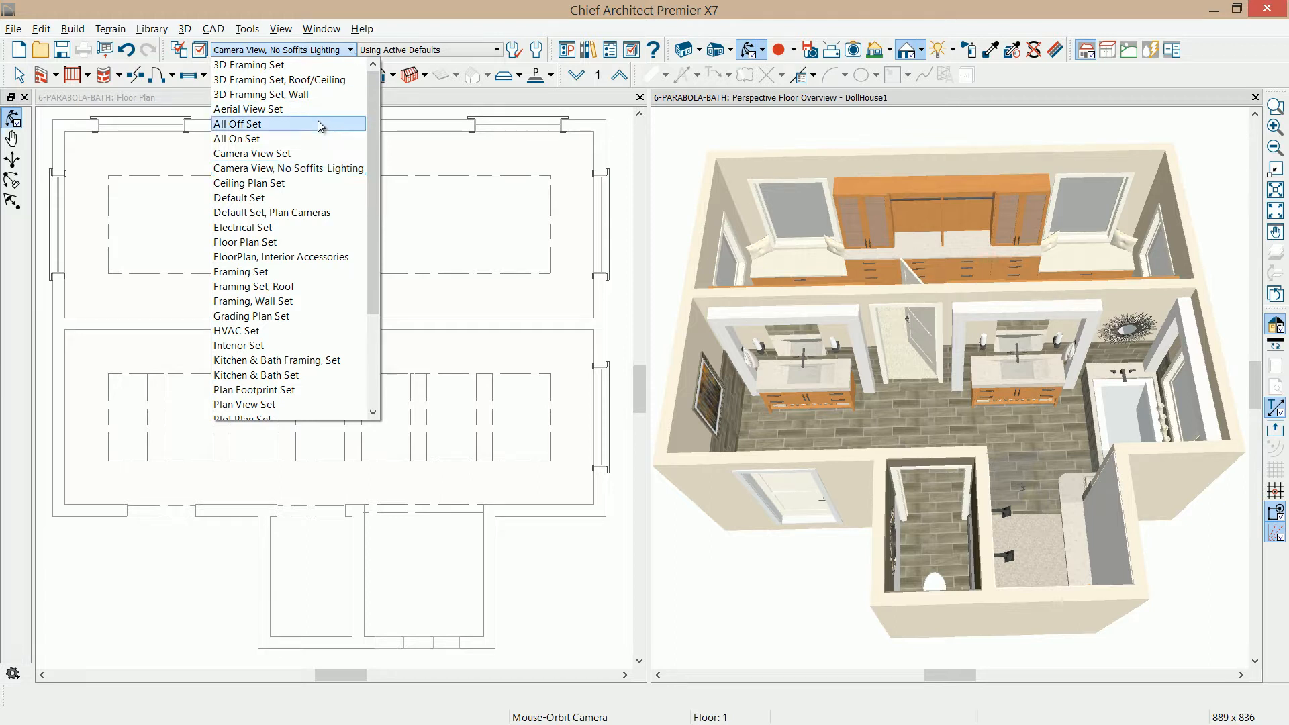
{"action": "left_click", "coordinate": [293, 151]}
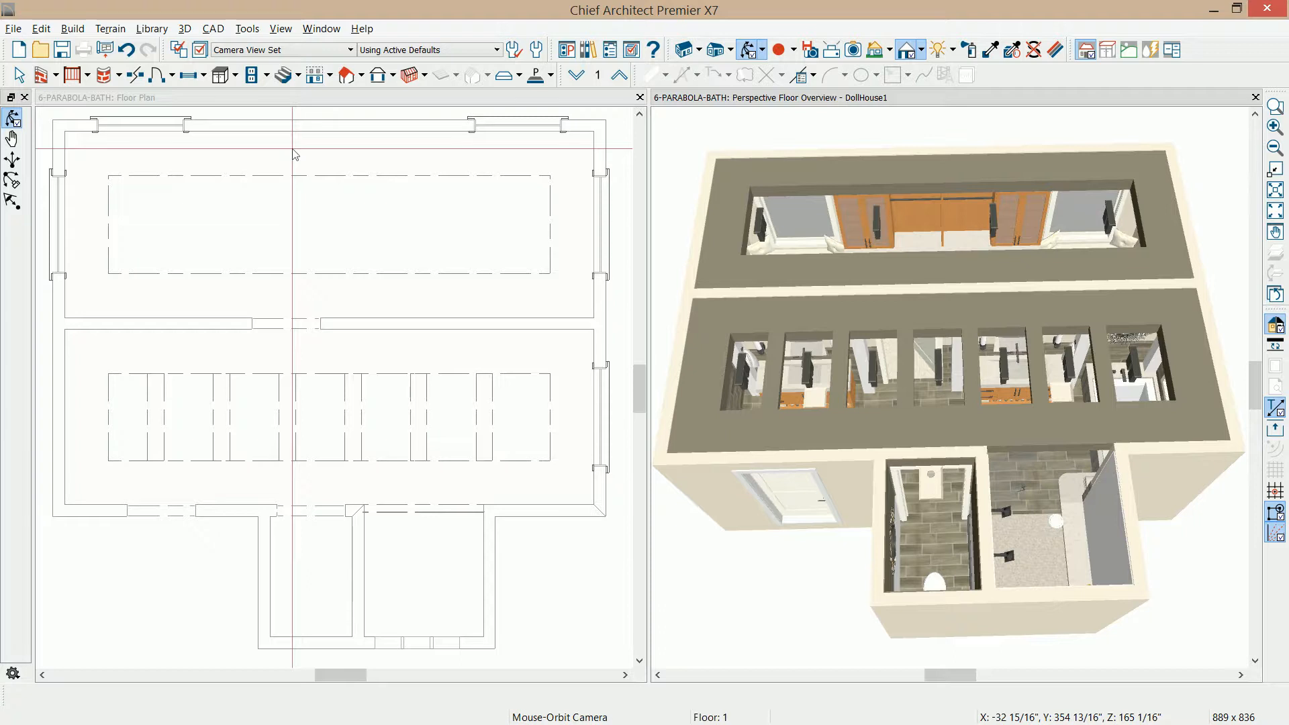
{"action": "left_click_drag", "start_coordinate": [949, 311], "coordinate": [758, 344]}
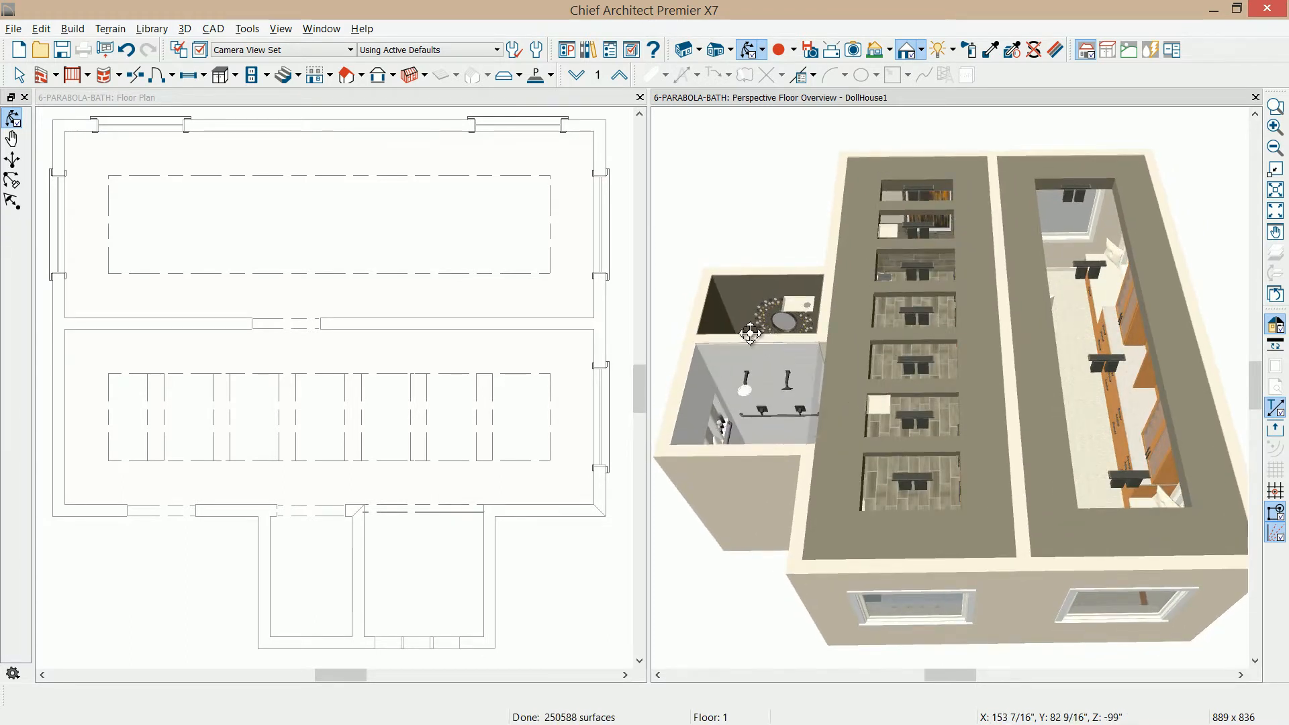
Set the DollHouse1 overview's layer set to Camera View, No Soffits-Lighting.
{"action": "left_click", "coordinate": [350, 51]}
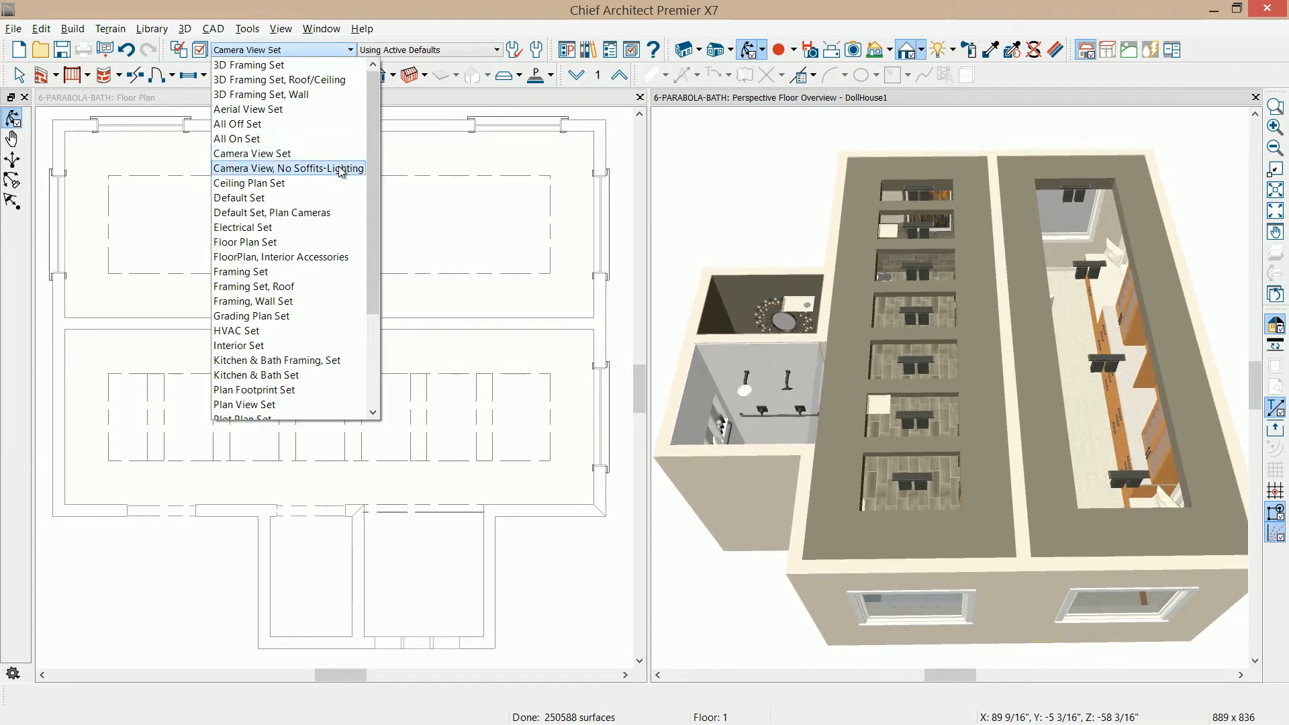
{"action": "left_click", "coordinate": [339, 166]}
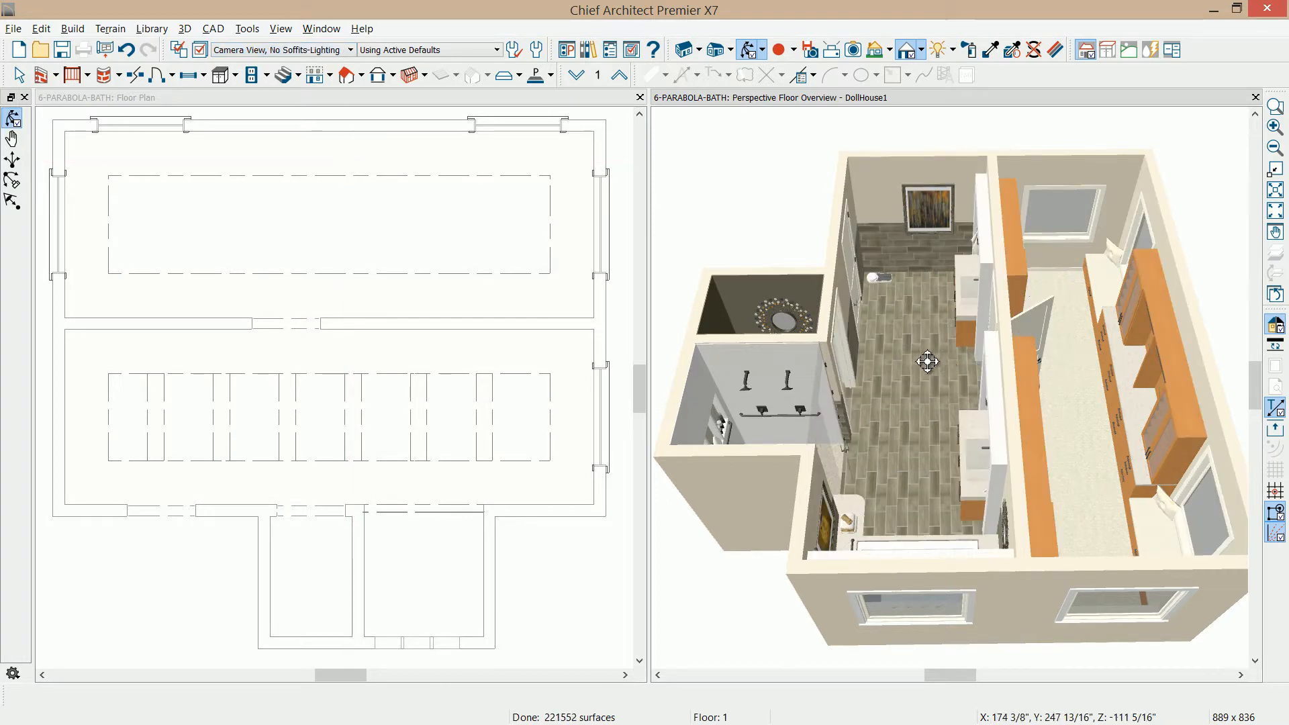
Assign the wall sconce between the vanity mirror and the hanging towel to the Electrical, Cans layer.
{"action": "left_click_drag", "start_coordinate": [916, 361], "coordinate": [1081, 348]}
{"action": "scroll", "coordinate": [1072, 377], "scroll_direction": "up", "scroll_amount": 5}
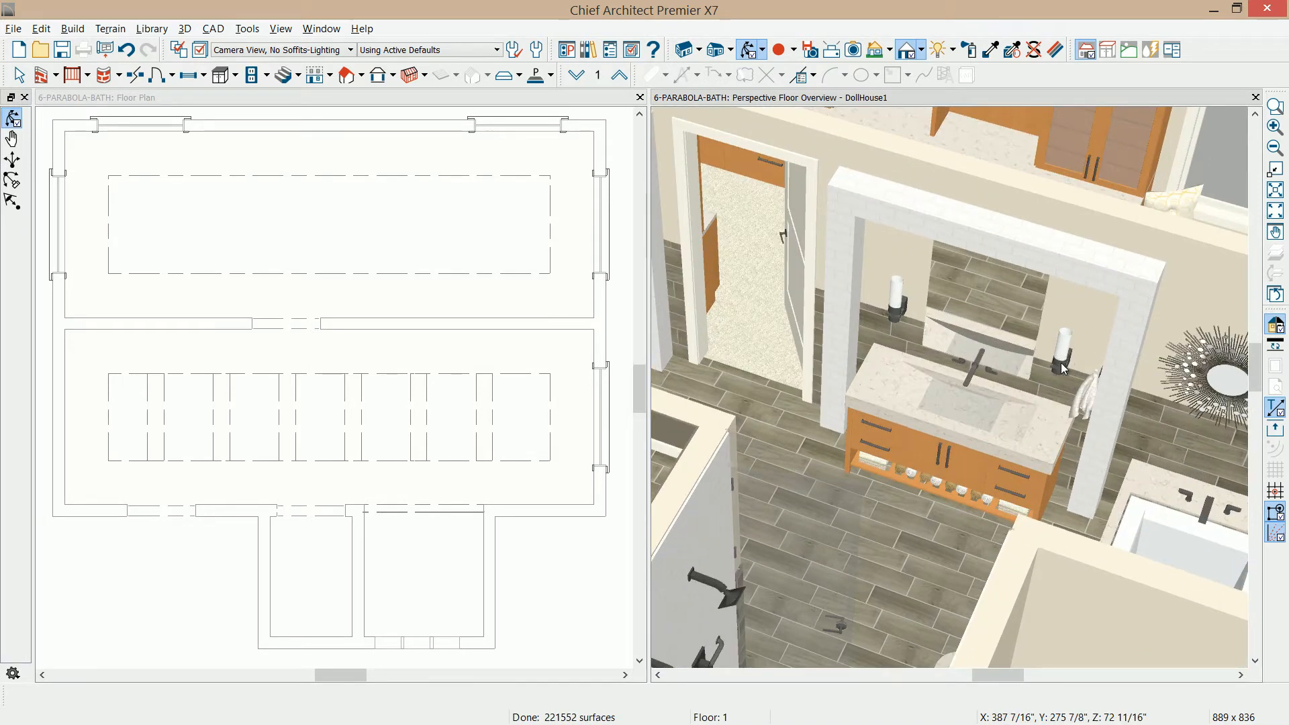
{"action": "left_click", "coordinate": [1065, 370]}
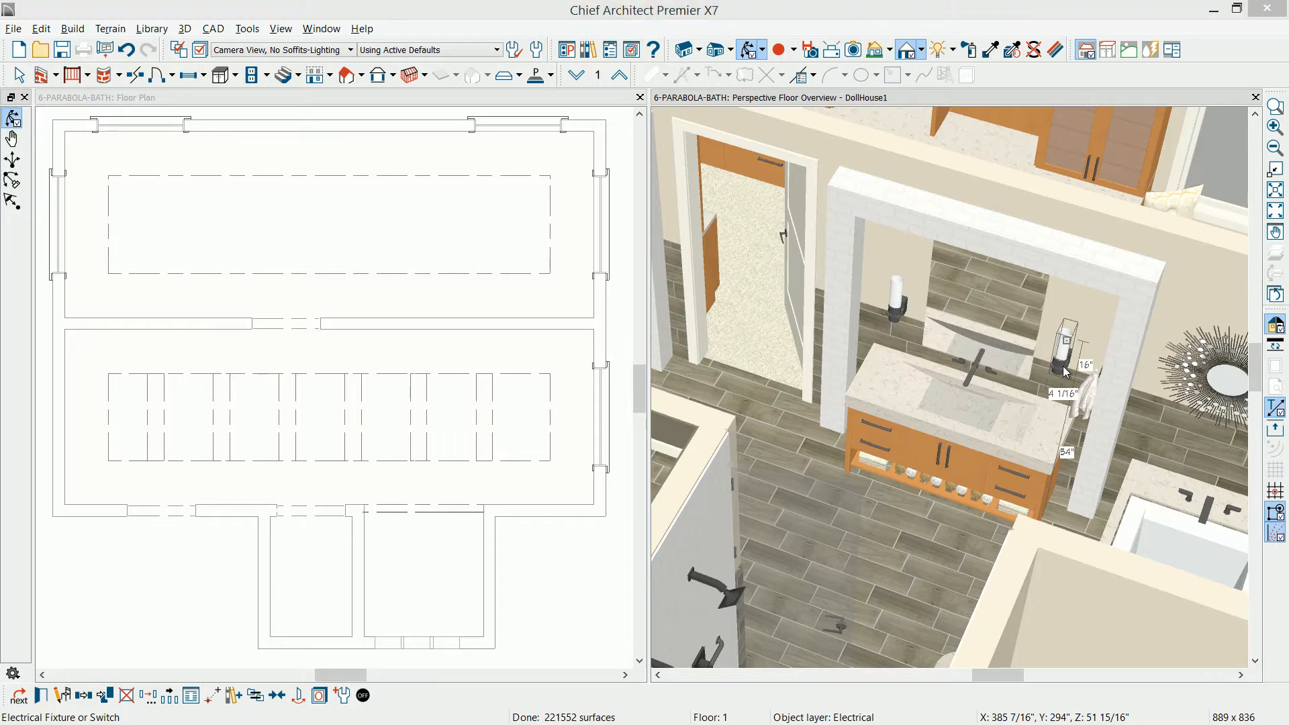
{"action": "double_click", "coordinate": [1064, 370]}
{"action": "left_click", "coordinate": [569, 223]}
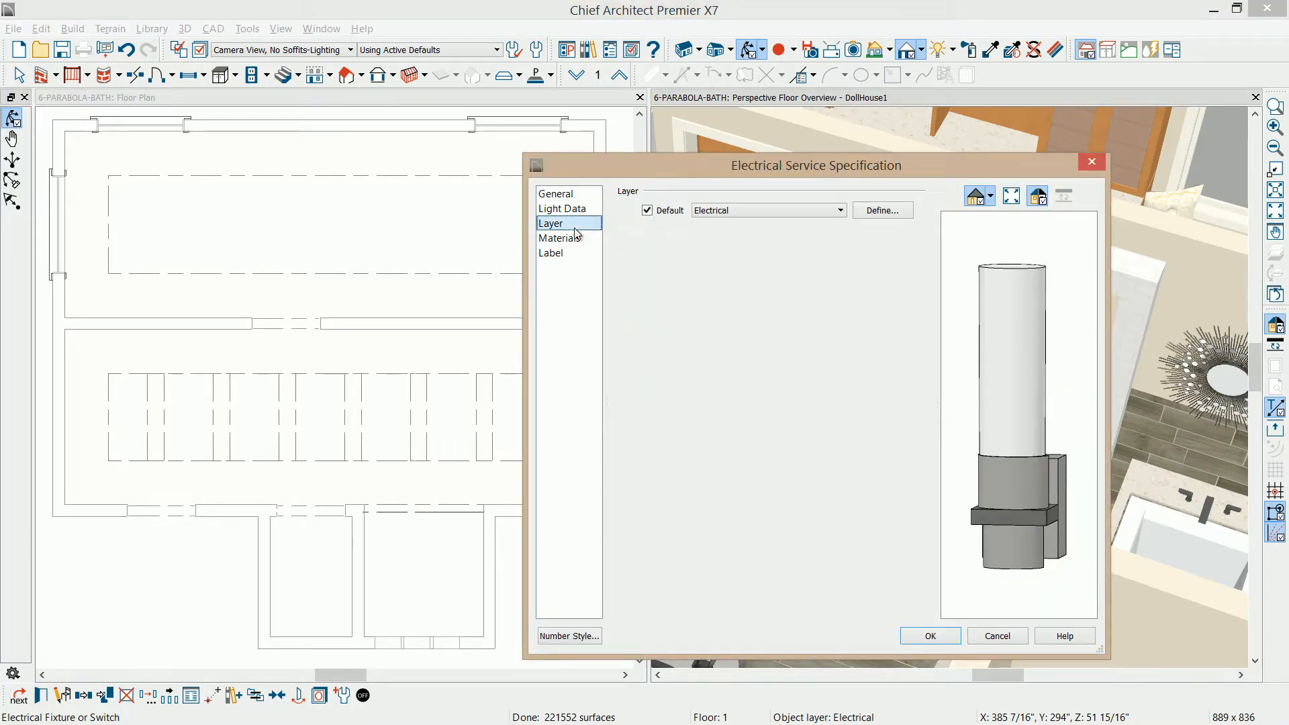
{"action": "left_click", "coordinate": [840, 211]}
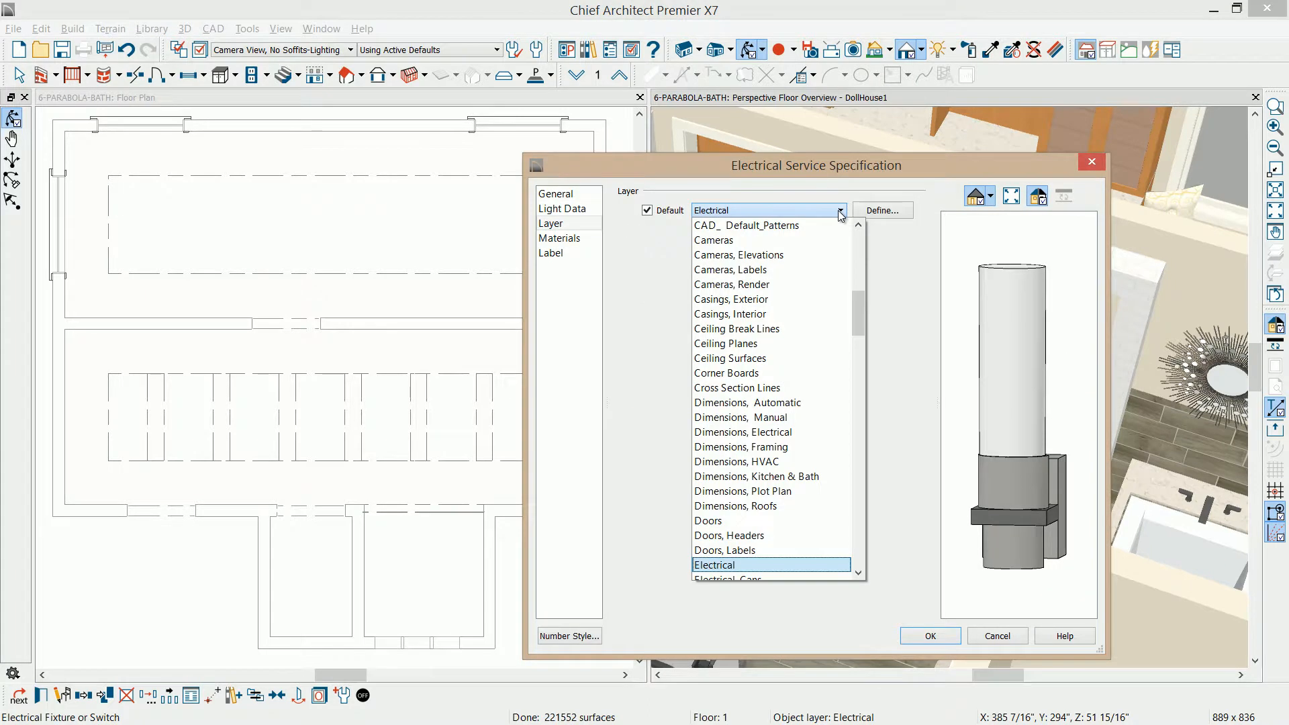
{"action": "key", "text": "Down"}
{"action": "key", "text": "Down"}
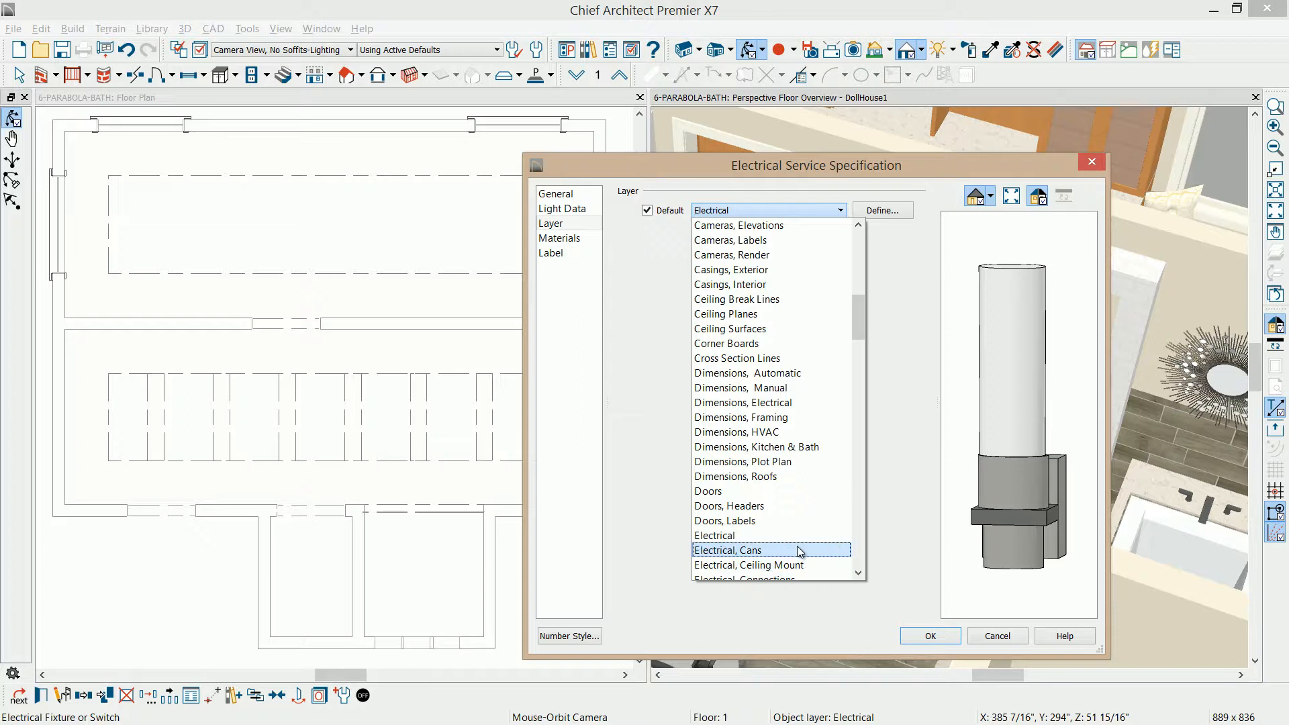
{"action": "left_click", "coordinate": [798, 551]}
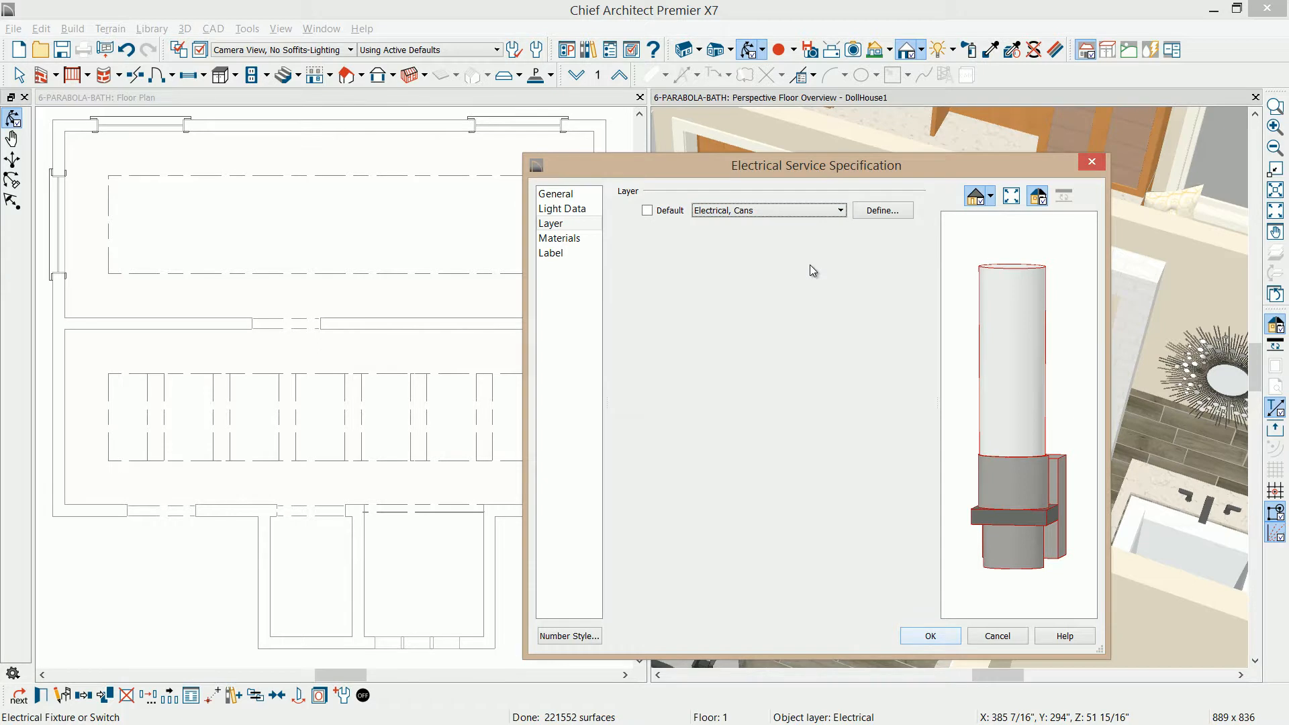
{"action": "key", "text": "Return"}
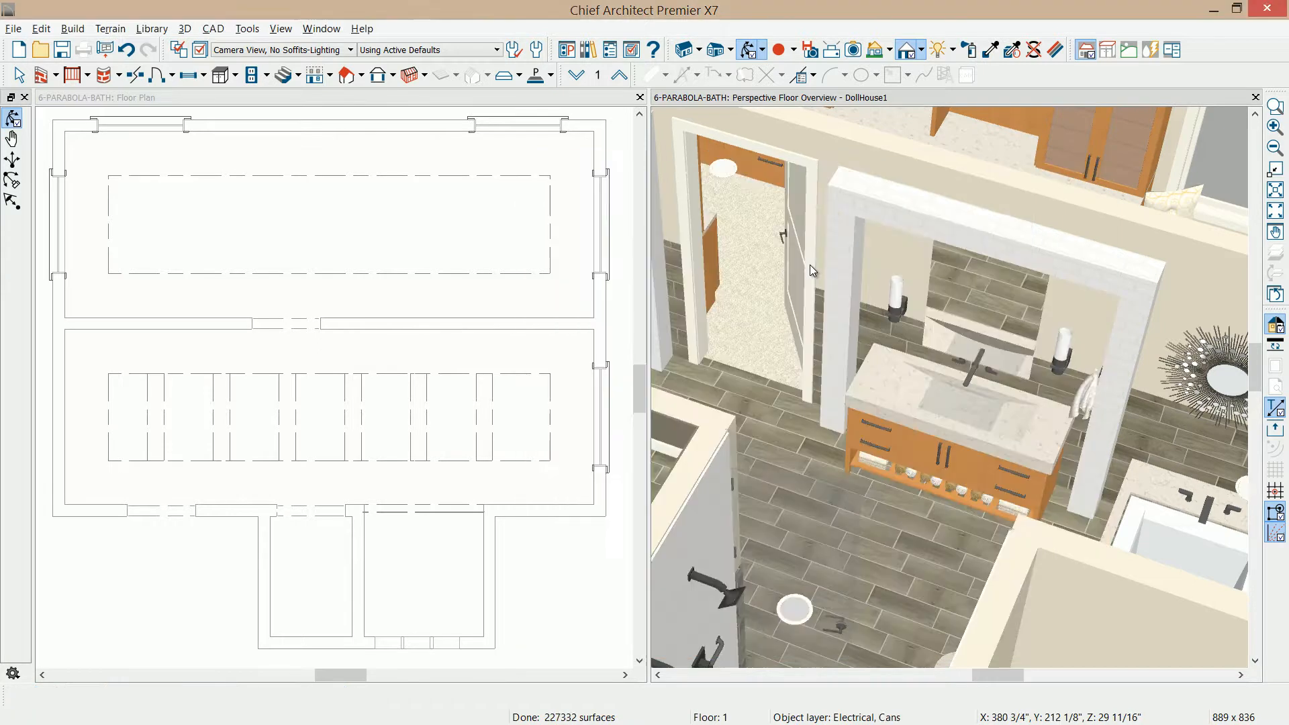
Turn off the display of the Electrical, Cans layer through the object layer properties of the can light above the shower.
{"action": "left_click", "coordinate": [799, 612]}
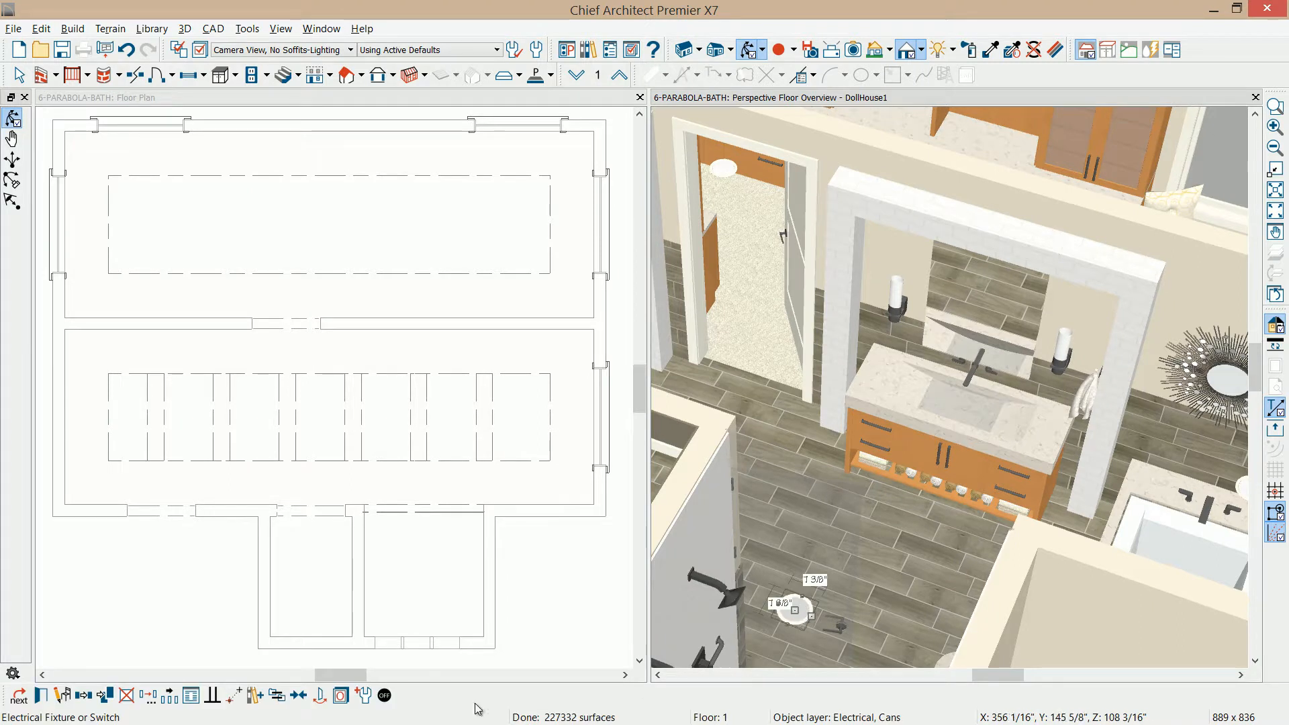
{"action": "left_click", "coordinate": [341, 696]}
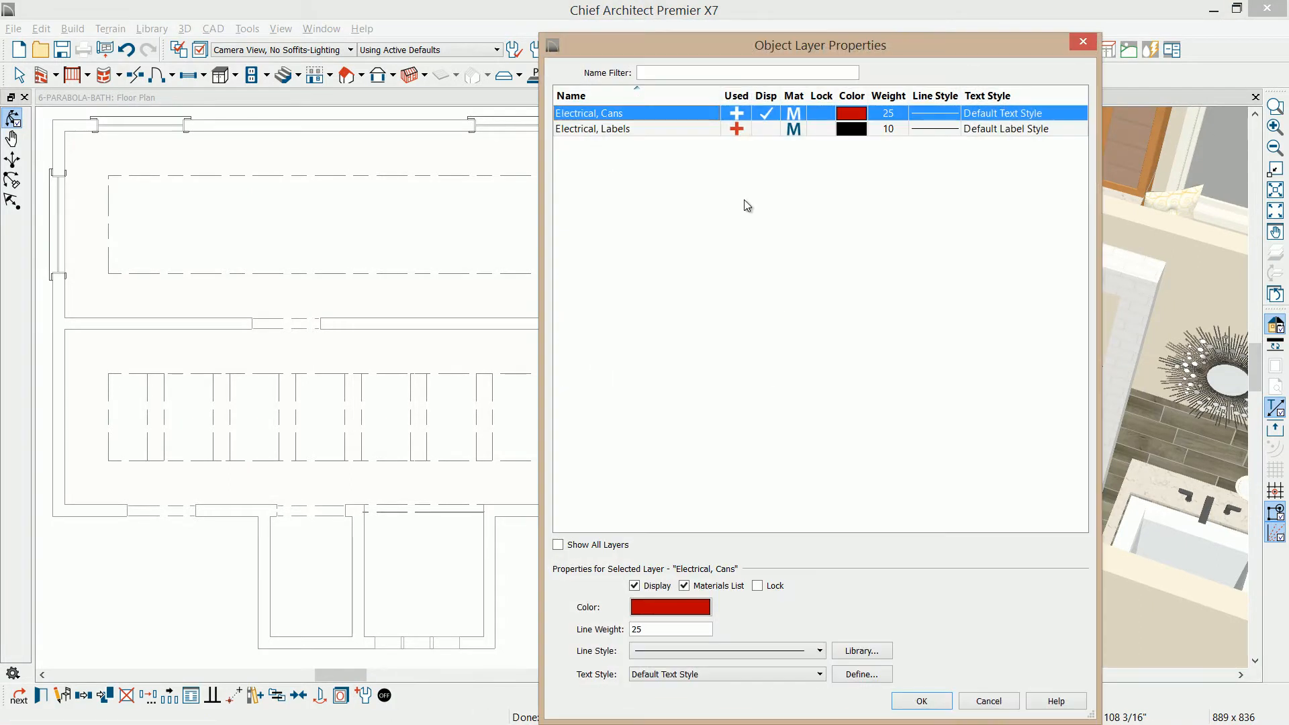
{"action": "left_click", "coordinate": [769, 116]}
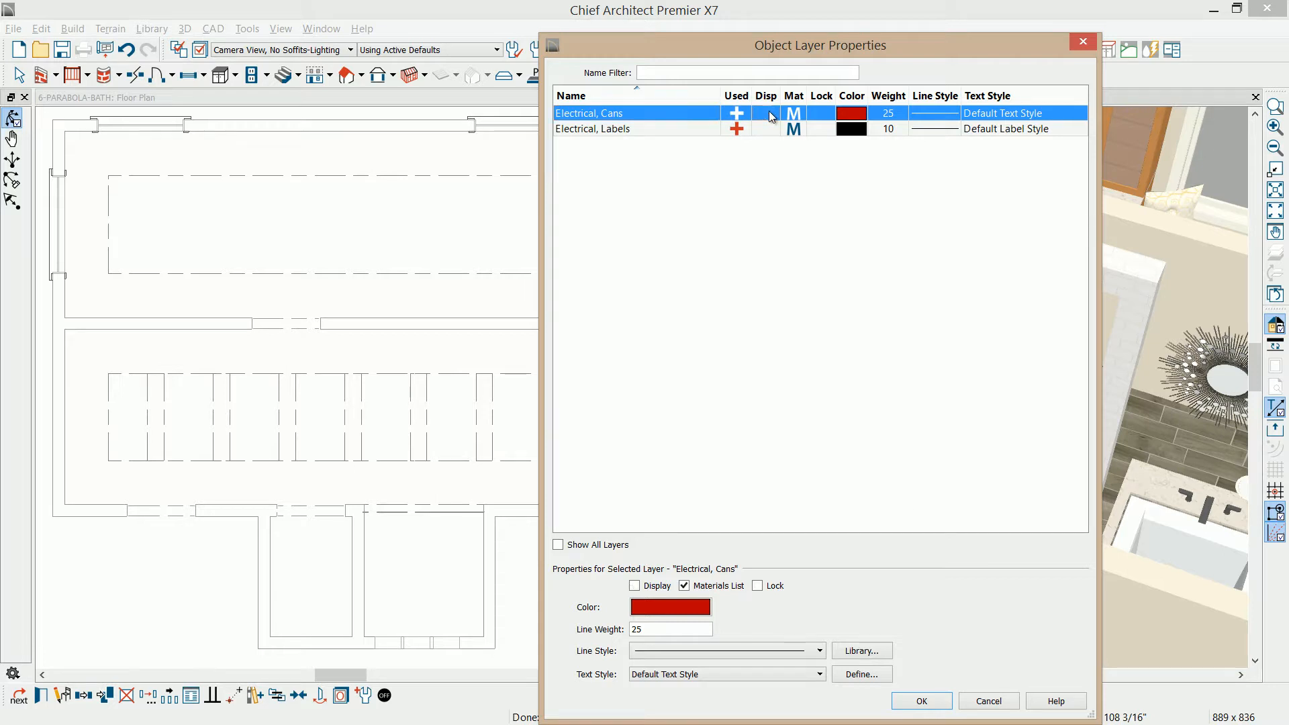
{"action": "left_click", "coordinate": [920, 700]}
{"action": "key", "text": "Escape"}
Maximize the DollHouse1 overview and make the exterior end wall across the closet and bath, opposite the tub, invisible.
{"action": "double_click", "coordinate": [856, 99]}
{"action": "middle_click_drag", "start_coordinate": [791, 423], "coordinate": [990, 437]}
{"action": "scroll", "coordinate": [990, 437], "scroll_direction": "down", "scroll_amount": 2}
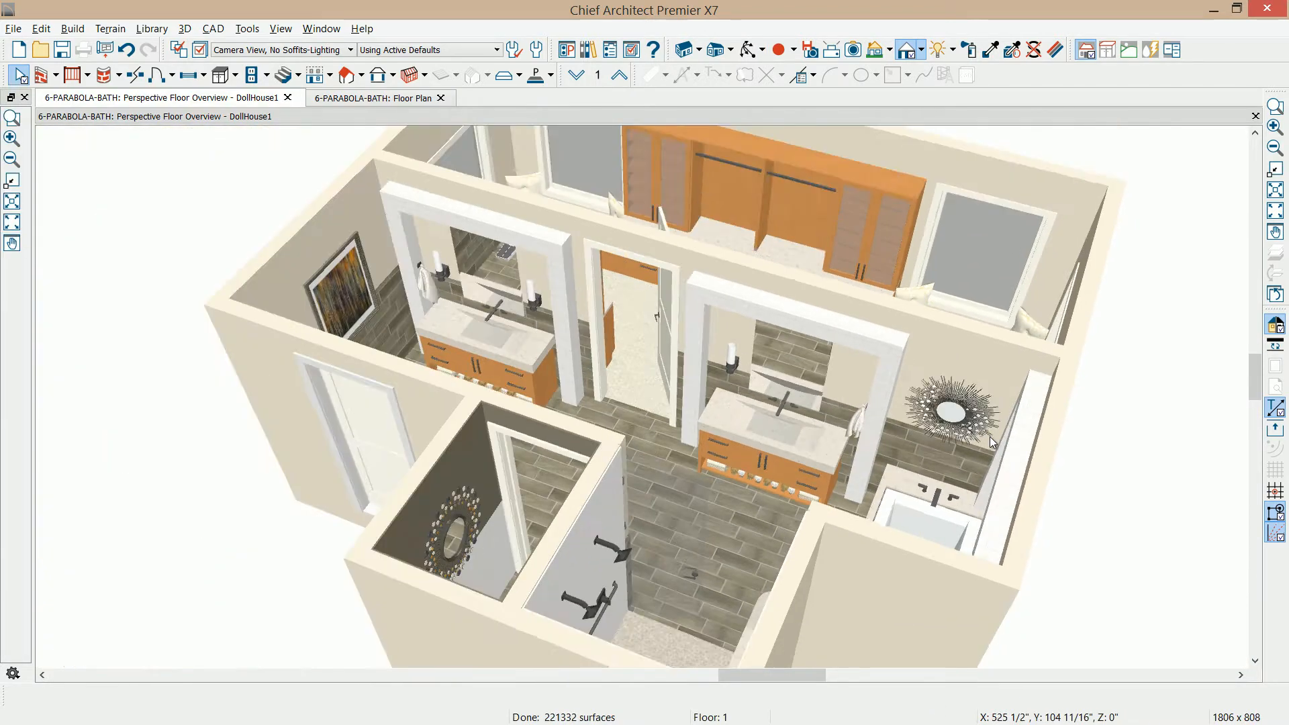
{"action": "scroll", "coordinate": [989, 436], "scroll_direction": "down", "scroll_amount": 2}
{"action": "left_click", "coordinate": [751, 50]}
{"action": "left_click_drag", "start_coordinate": [630, 504], "coordinate": [906, 522]}
{"action": "middle_click_drag", "start_coordinate": [905, 527], "coordinate": [883, 437]}
{"action": "left_click", "coordinate": [732, 538]}
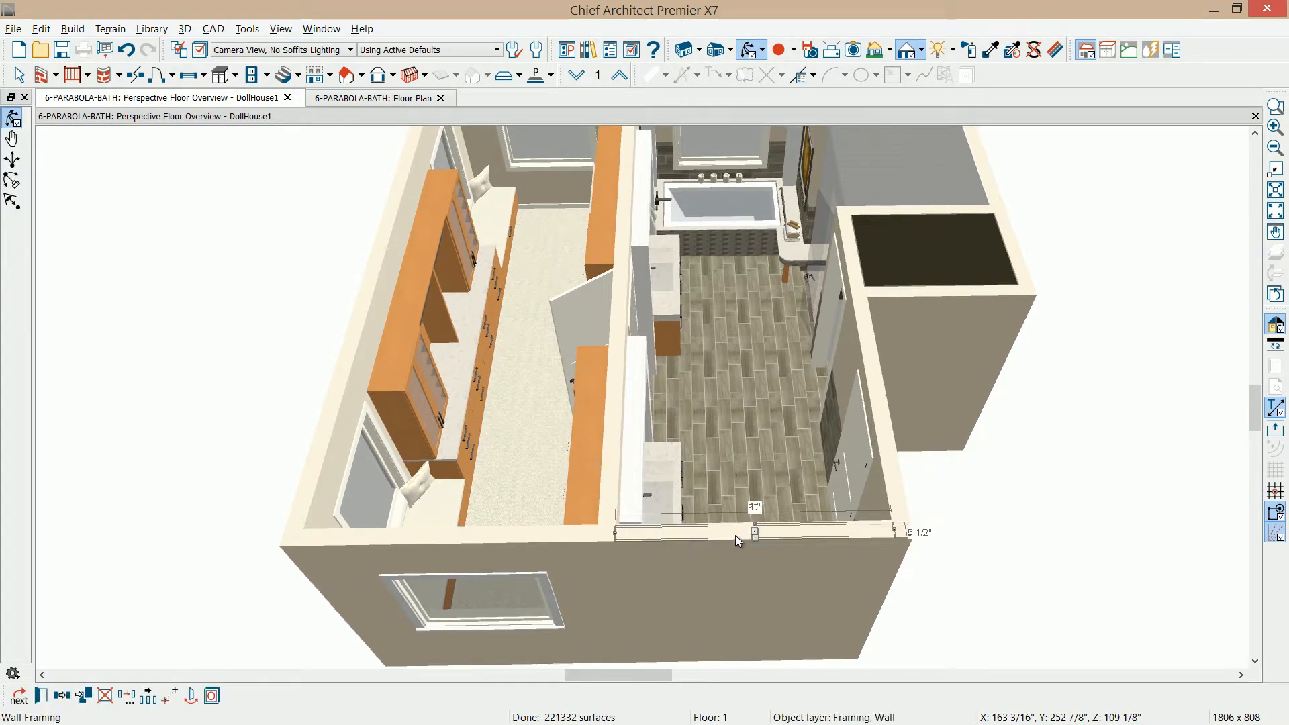
{"action": "key", "text": "Tab"}
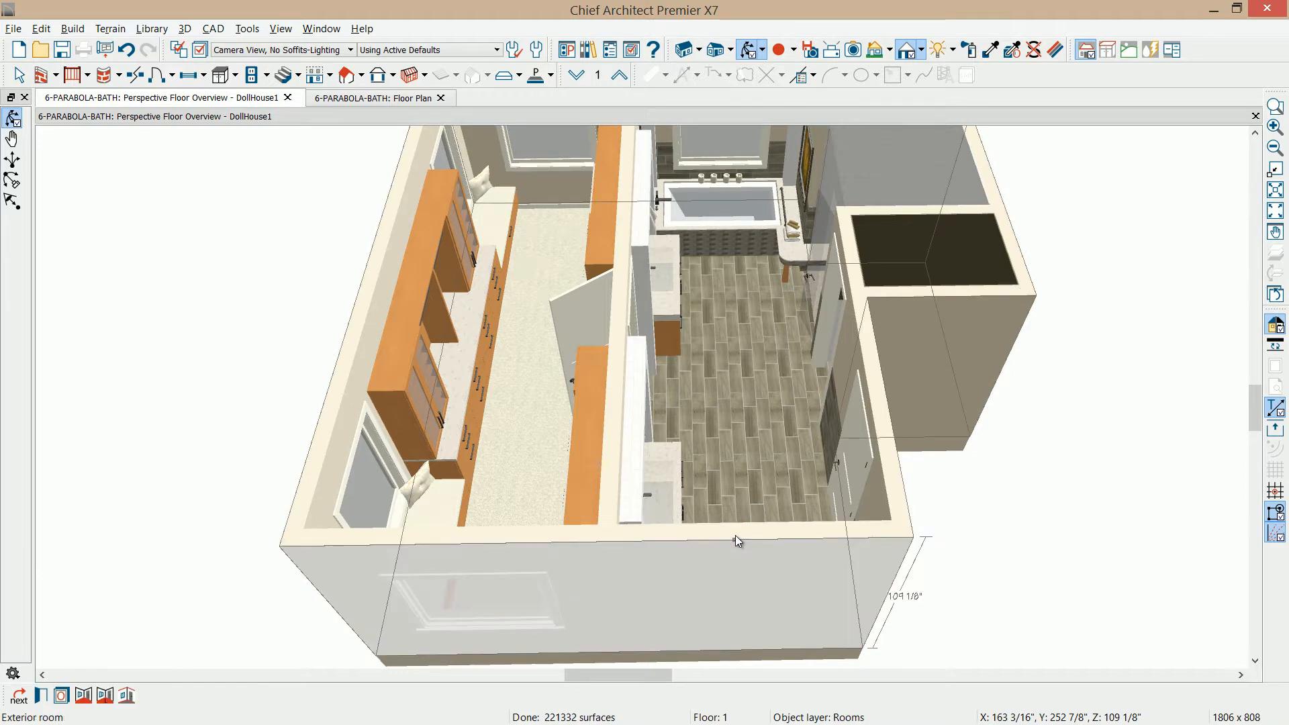
{"action": "key", "text": "Tab"}
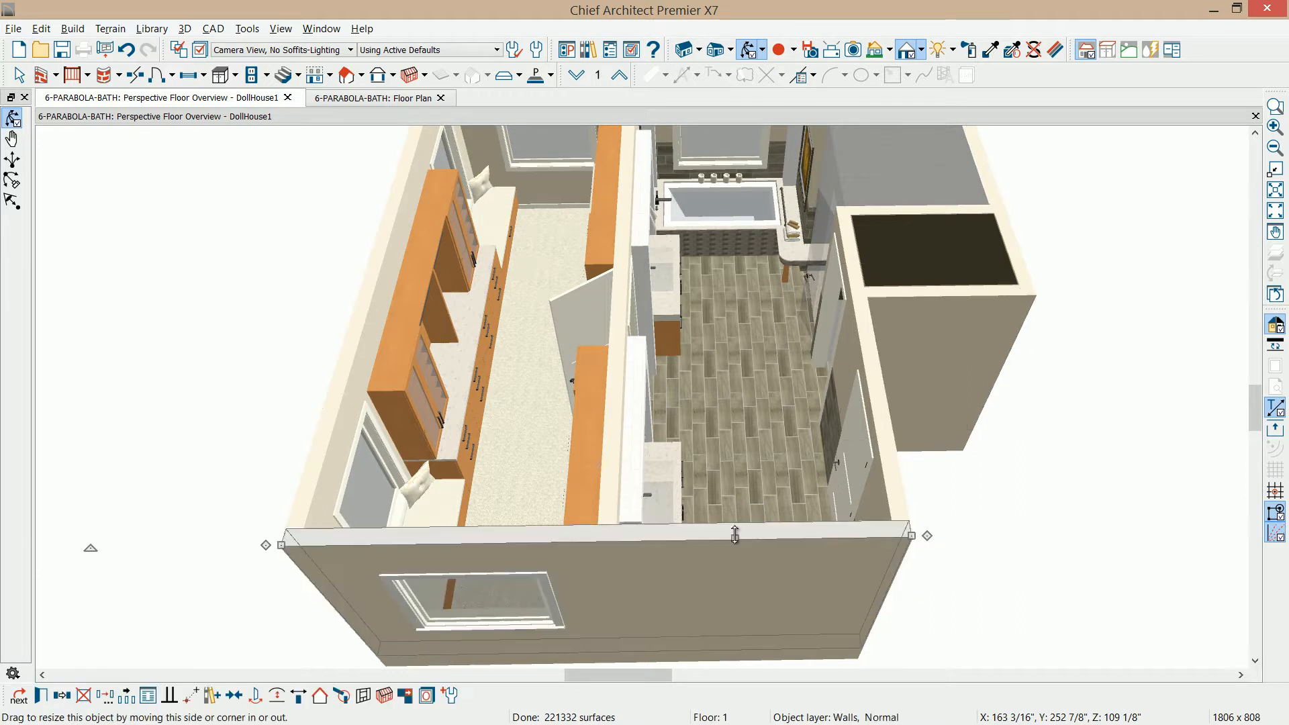
{"action": "left_click", "coordinate": [426, 696]}
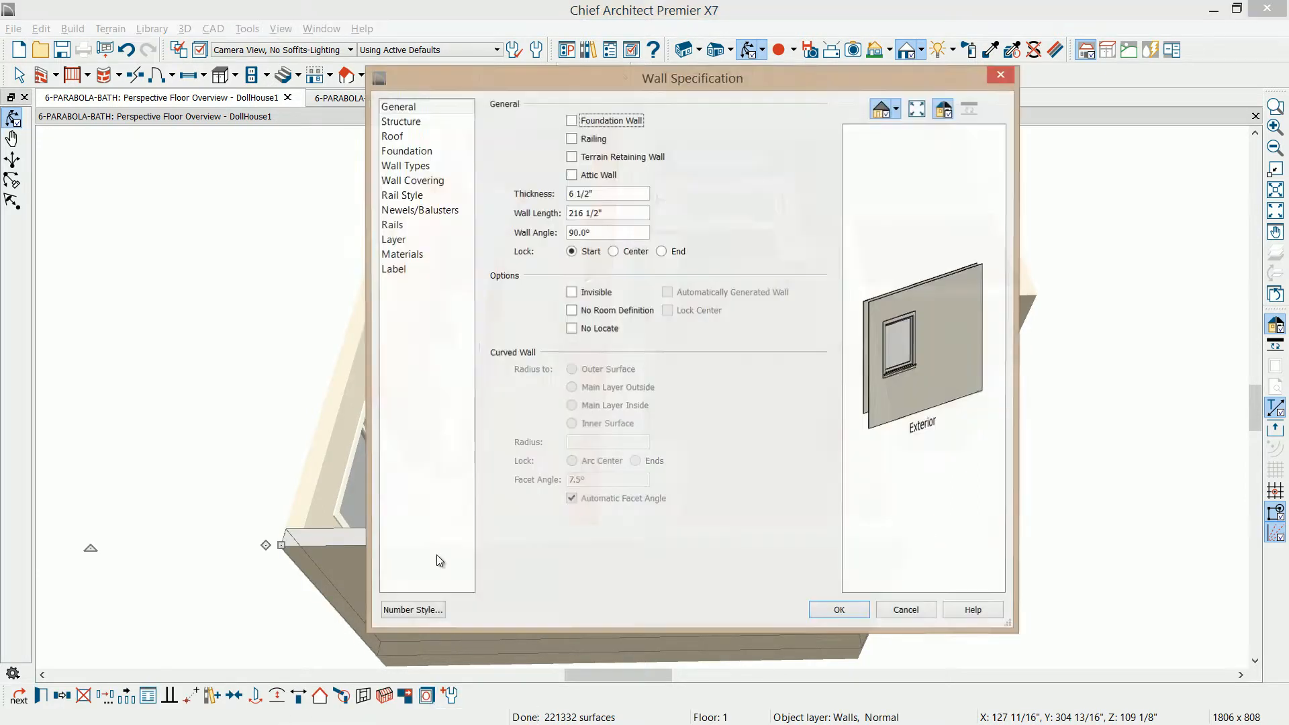
{"action": "left_click", "coordinate": [571, 293]}
{"action": "left_click", "coordinate": [840, 610]}
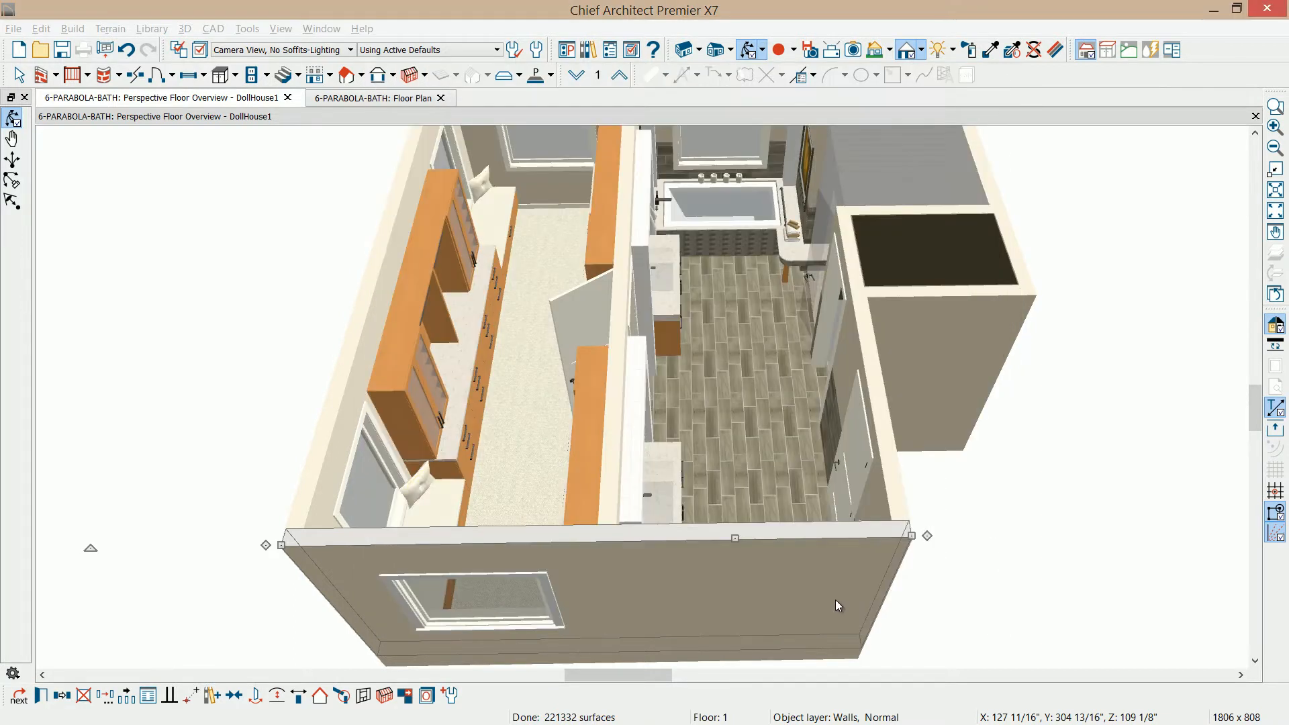
{"action": "key", "text": "space"}
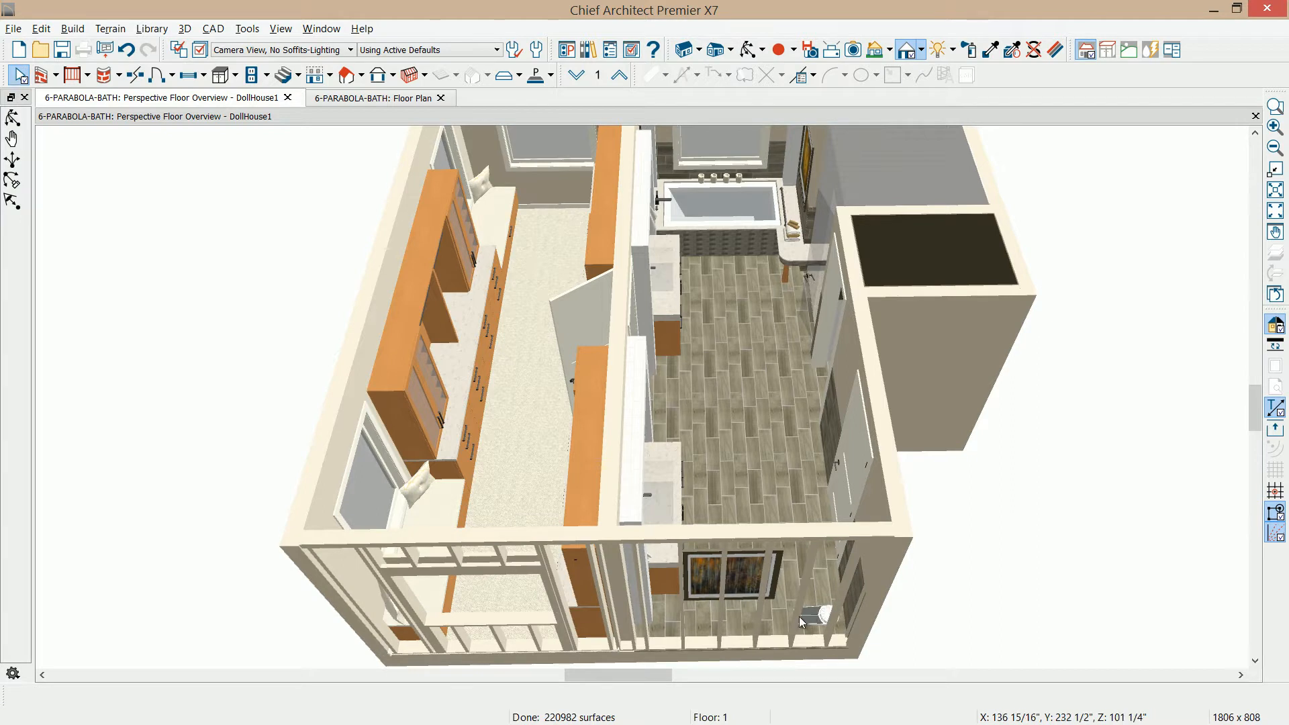
Turn off the display of the Framing, Wall layer in the Camera View, No Soffits-Lighting layer set.
{"action": "left_click", "coordinate": [200, 50]}
{"action": "left_click", "coordinate": [648, 437]}
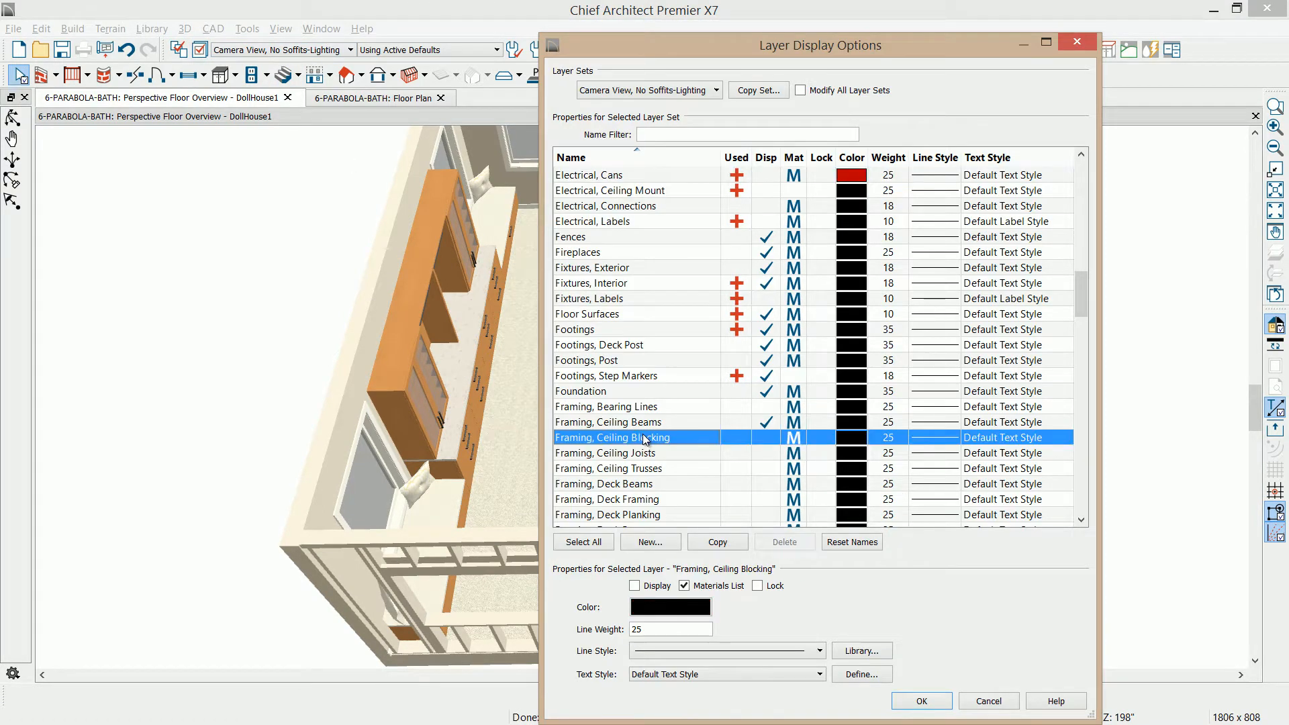
{"action": "scroll", "coordinate": [646, 439], "scroll_direction": "down", "scroll_amount": 1}
{"action": "scroll", "coordinate": [646, 439], "scroll_direction": "down", "scroll_amount": 5}
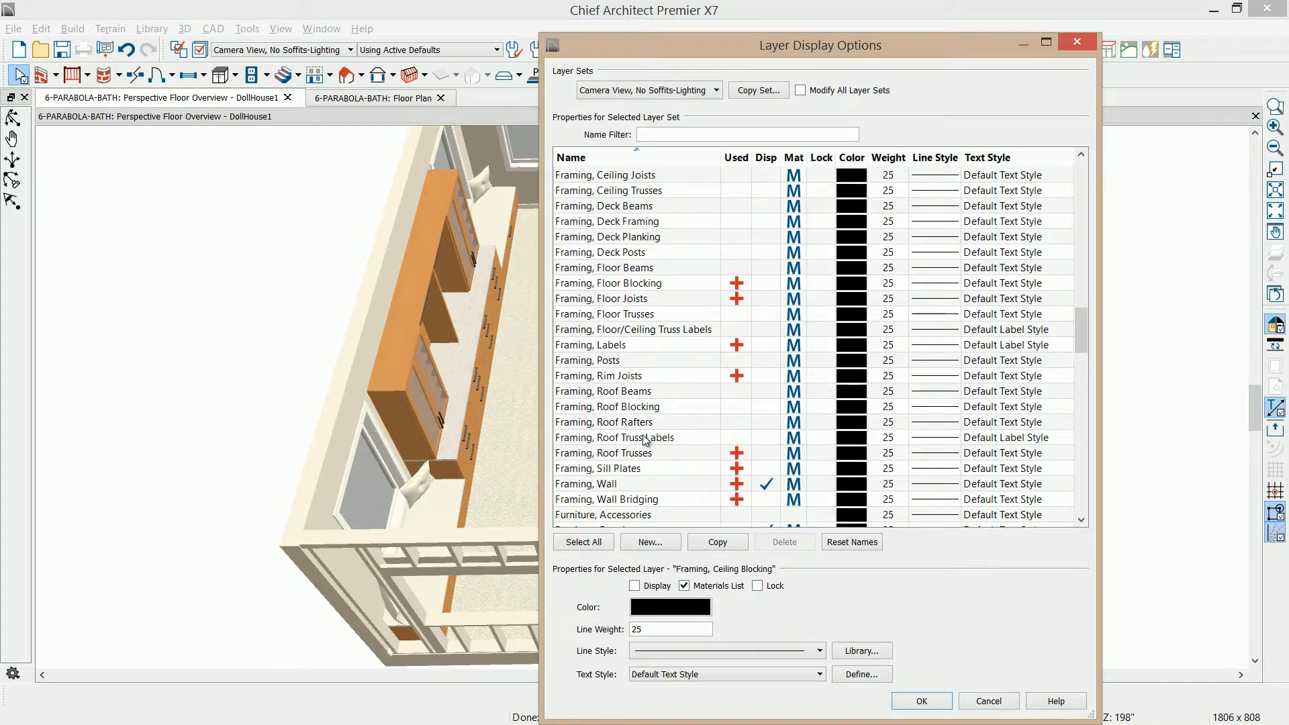
{"action": "left_click", "coordinate": [766, 484]}
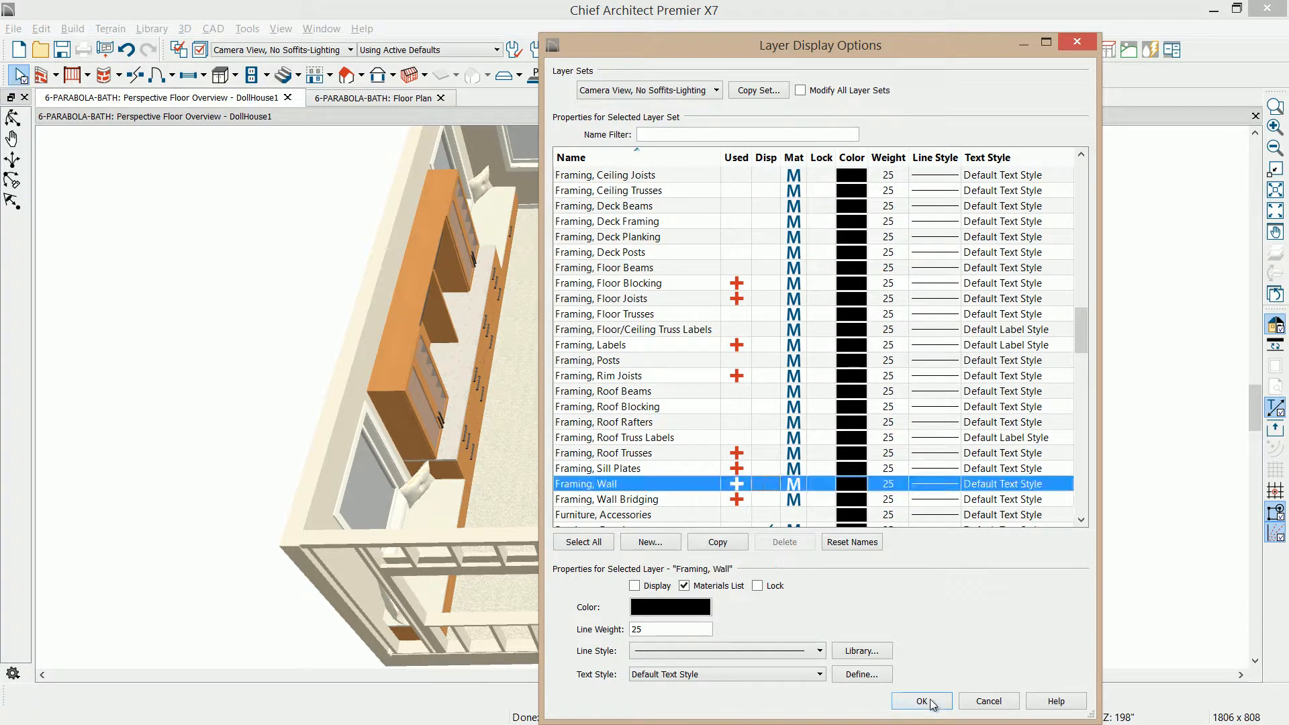
{"action": "left_click", "coordinate": [923, 701]}
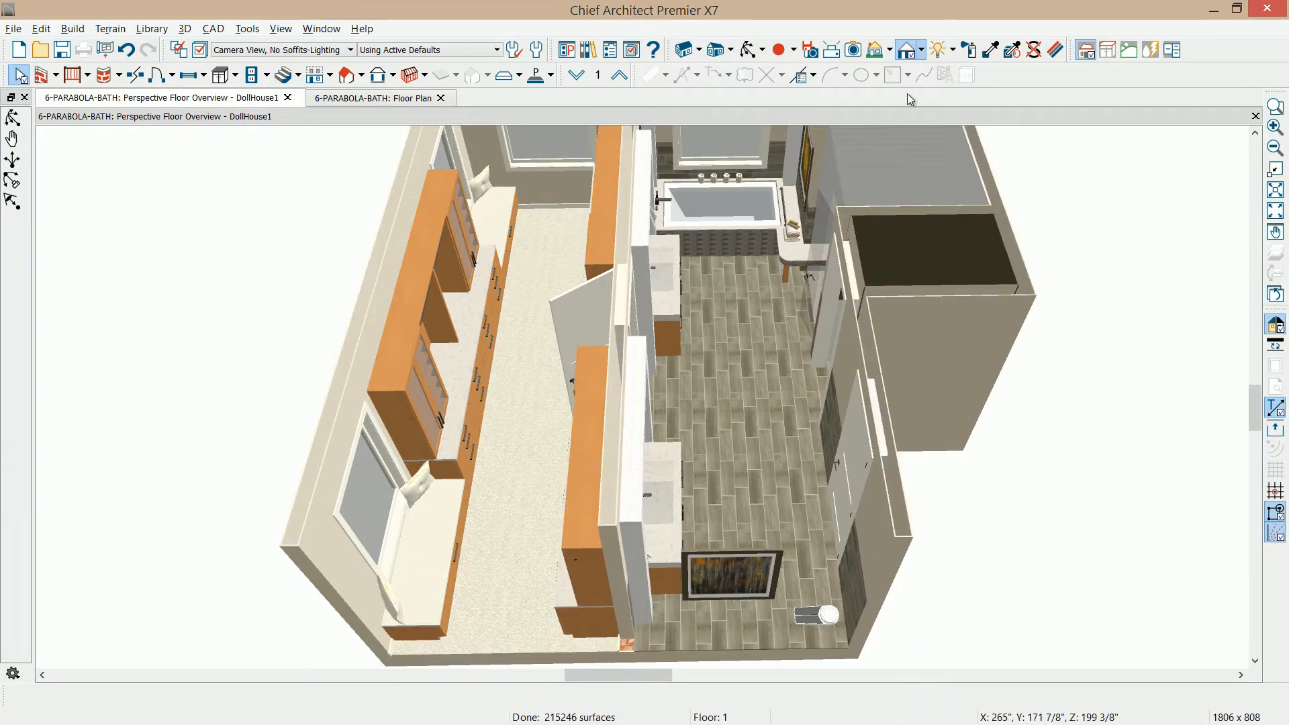
{"action": "left_click", "coordinate": [748, 49]}
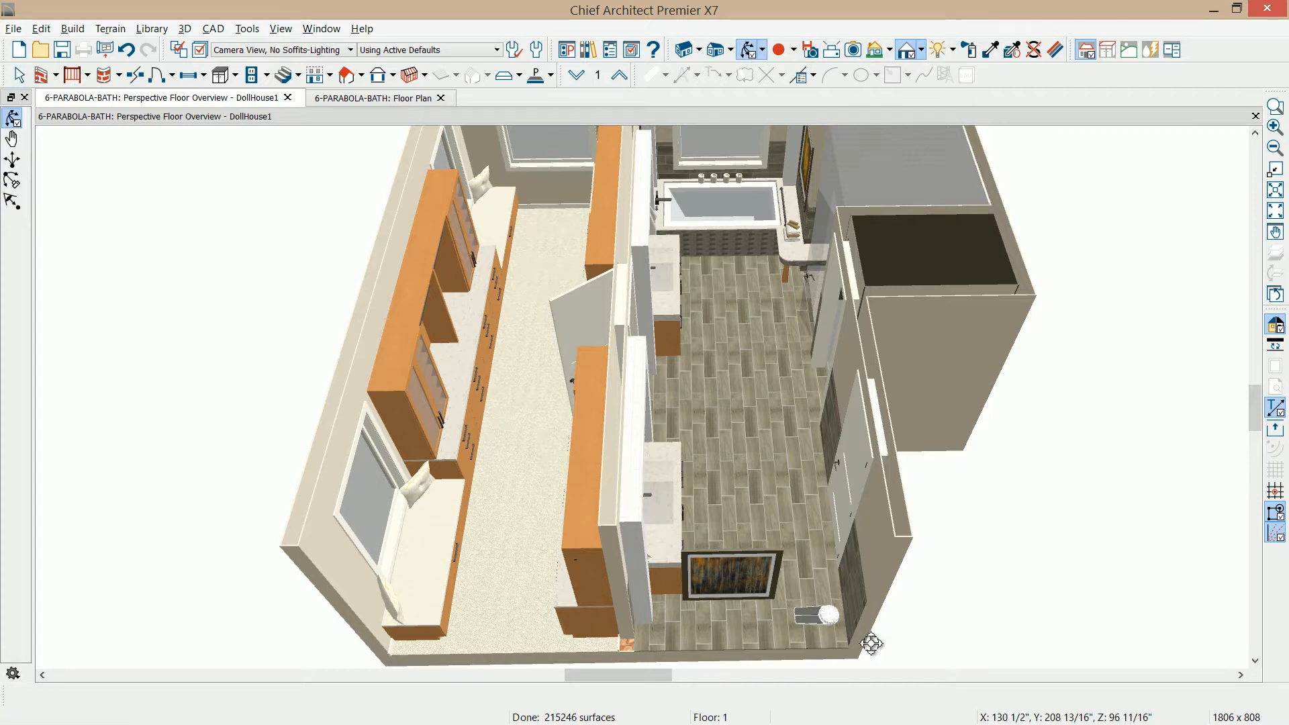
{"action": "left_click_drag", "start_coordinate": [837, 553], "coordinate": [835, 522]}
{"action": "middle_click_drag", "start_coordinate": [835, 522], "coordinate": [837, 600]}
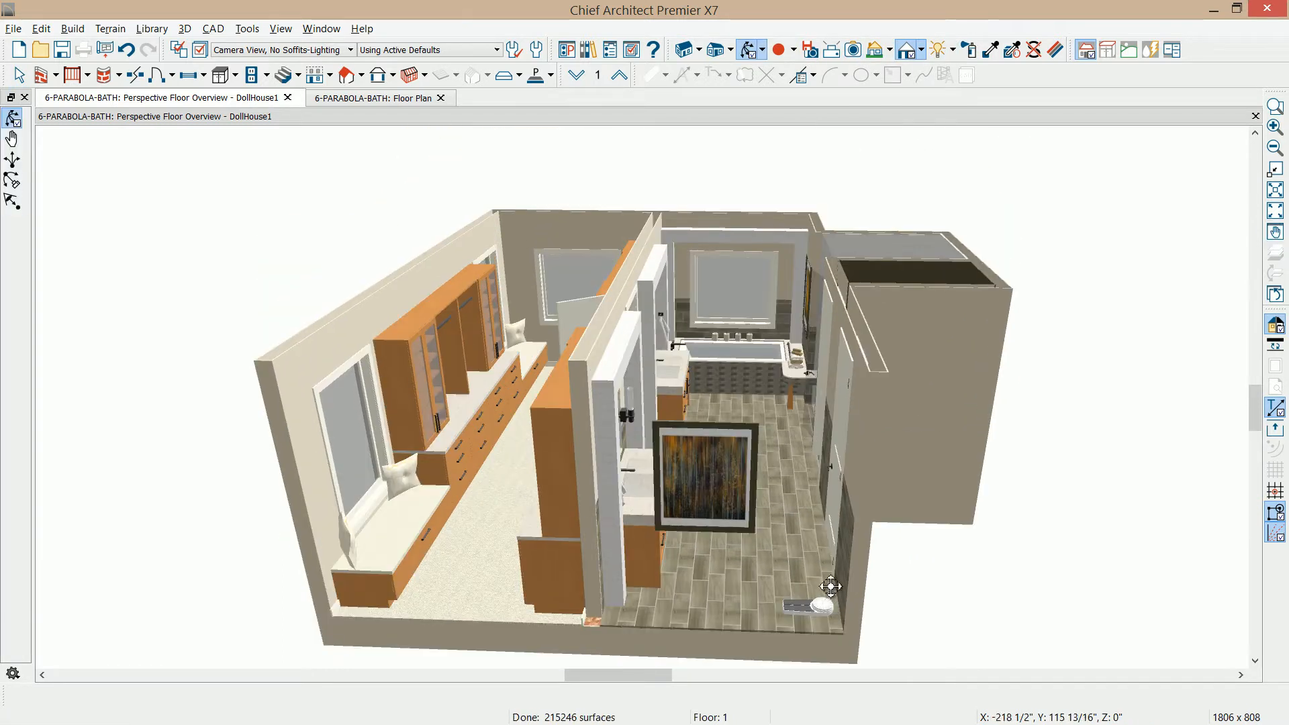
Delete the framed picture hanging in midair at the open end of the master bath.
{"action": "scroll", "coordinate": [725, 524], "scroll_direction": "up", "scroll_amount": 2}
{"action": "scroll", "coordinate": [724, 523], "scroll_direction": "up", "scroll_amount": 2}
{"action": "left_click", "coordinate": [707, 453]}
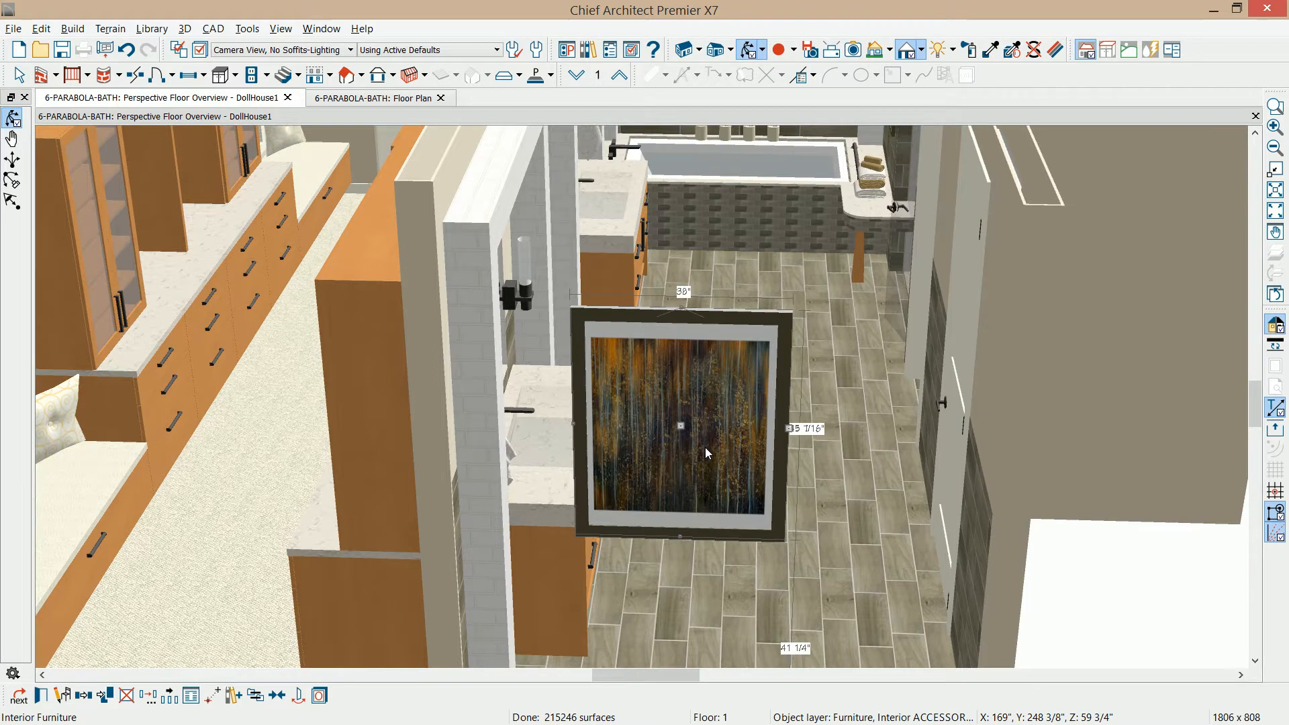
{"action": "key", "text": "Delete"}
Frame a low close-up of the two vanities and the tub window, seen through the invisible end wall.
{"action": "middle_click_drag", "start_coordinate": [730, 420], "coordinate": [722, 538]}
{"action": "left_click_drag", "start_coordinate": [722, 537], "coordinate": [732, 453]}
{"action": "scroll", "coordinate": [733, 452], "scroll_direction": "up", "scroll_amount": 2}
{"action": "middle_click_drag", "start_coordinate": [772, 387], "coordinate": [787, 562]}
{"action": "left_click_drag", "start_coordinate": [792, 551], "coordinate": [769, 554]}
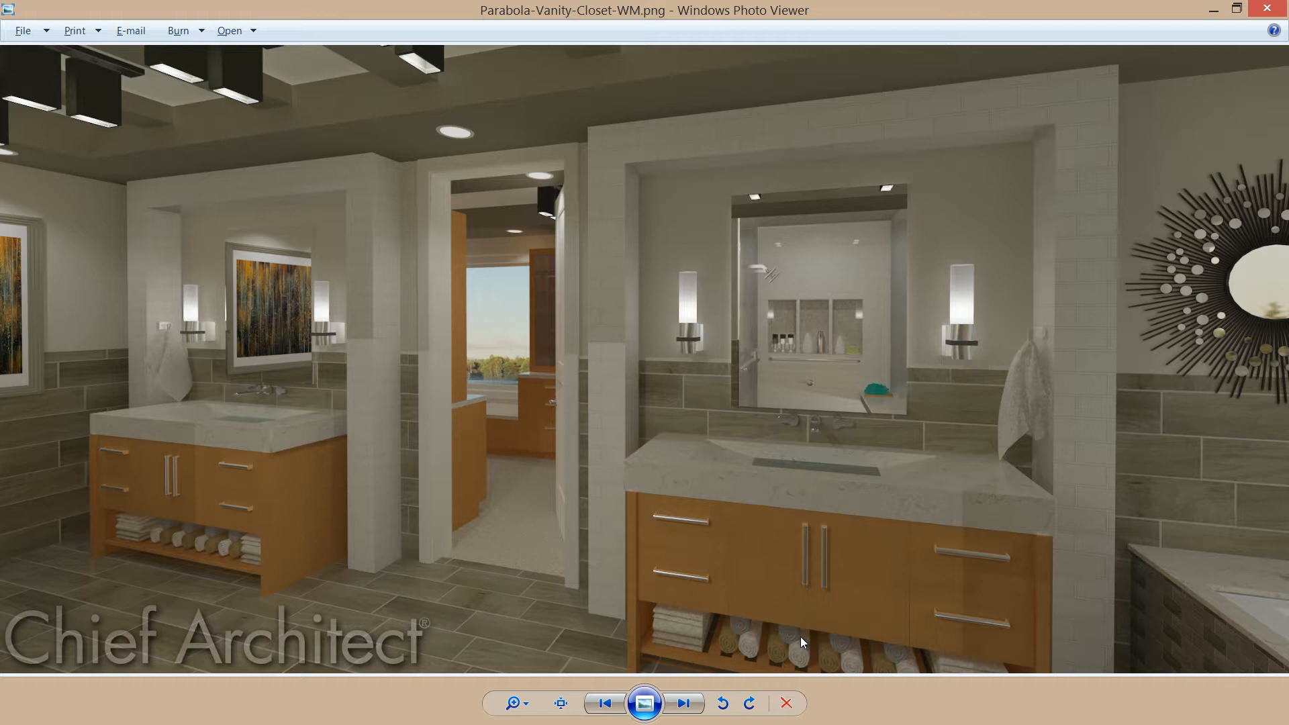
Look through the rendered vanity and tub images in Windows Photo Viewer, and close the viewer.
{"action": "left_click", "coordinate": [684, 705]}
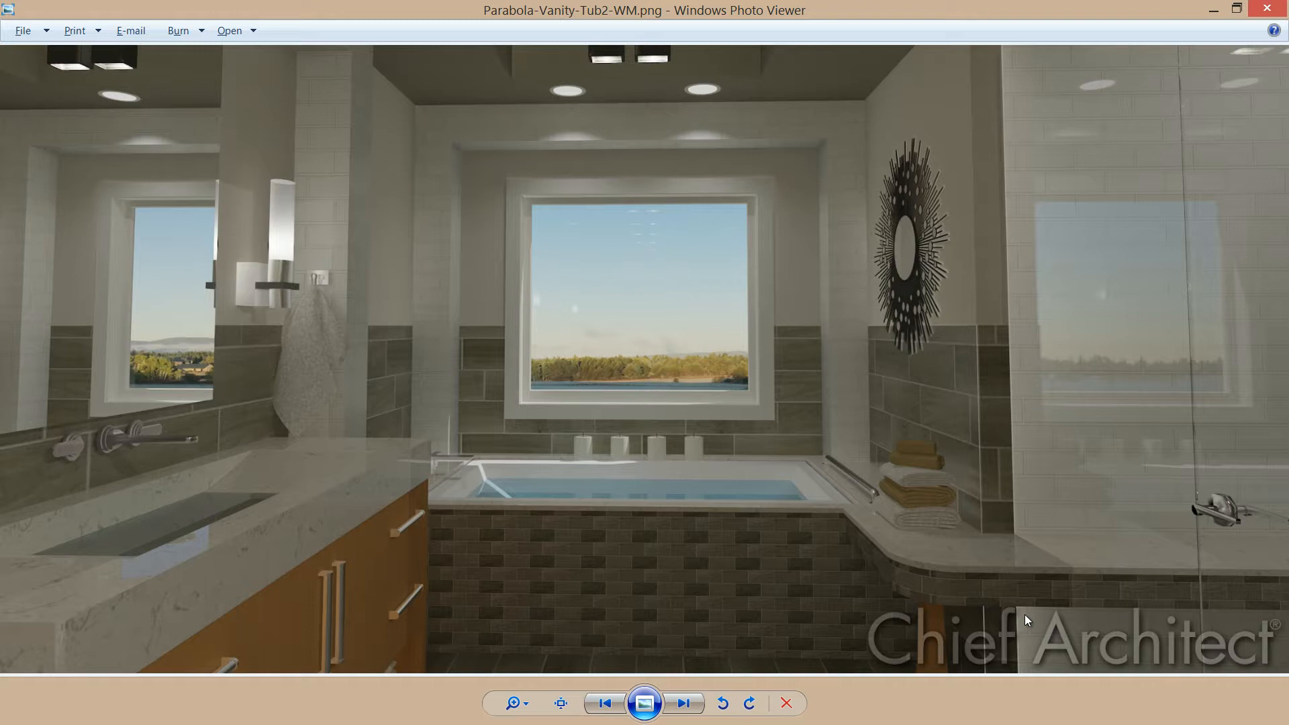
{"action": "left_click", "coordinate": [684, 703]}
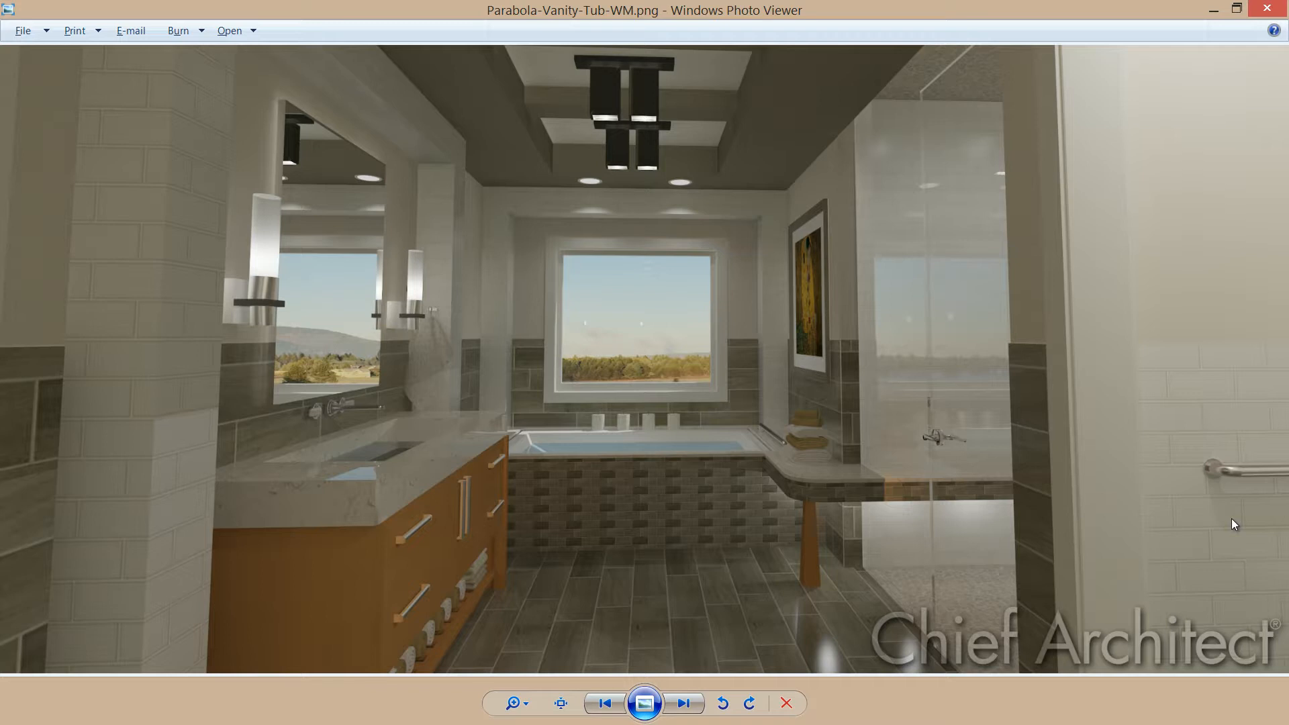
{"action": "left_click", "coordinate": [683, 704]}
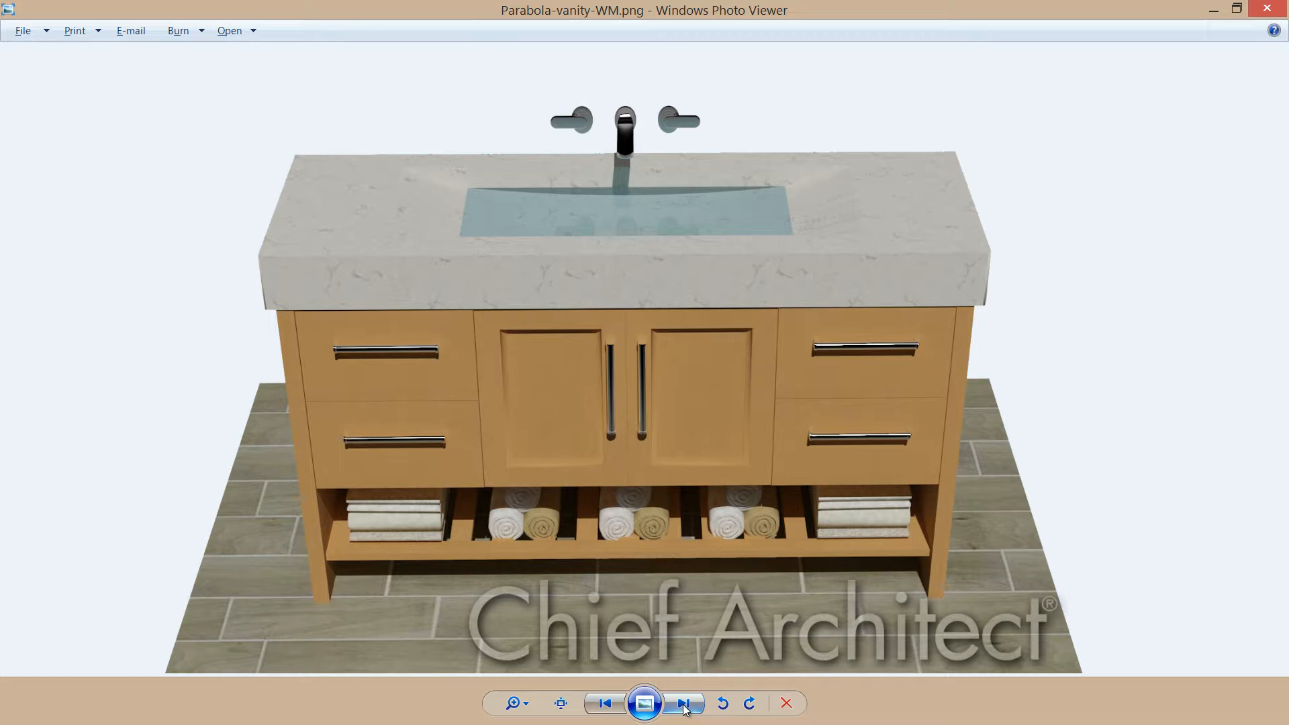
{"action": "left_click", "coordinate": [685, 708]}
{"action": "left_click", "coordinate": [1278, 8]}
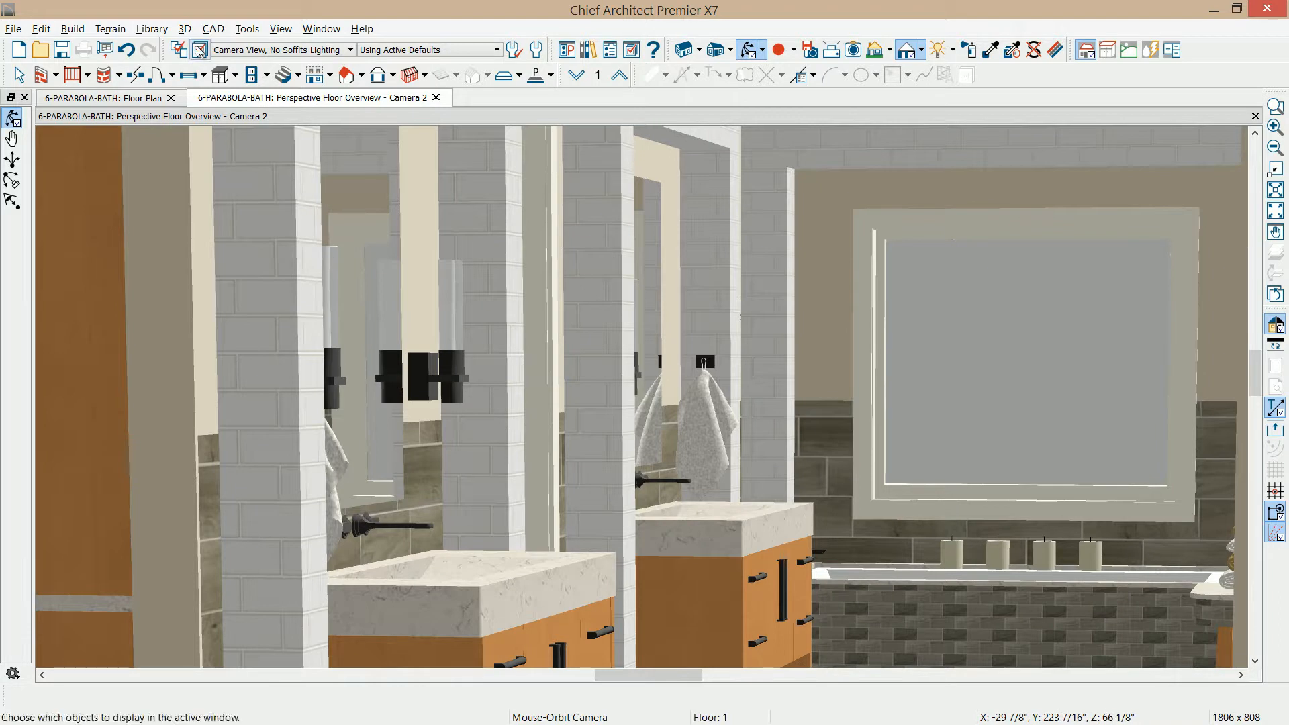
Save the active close-up camera and rename it "closeup, invisible wall" in the Project Browser.
{"action": "left_click", "coordinate": [185, 29]}
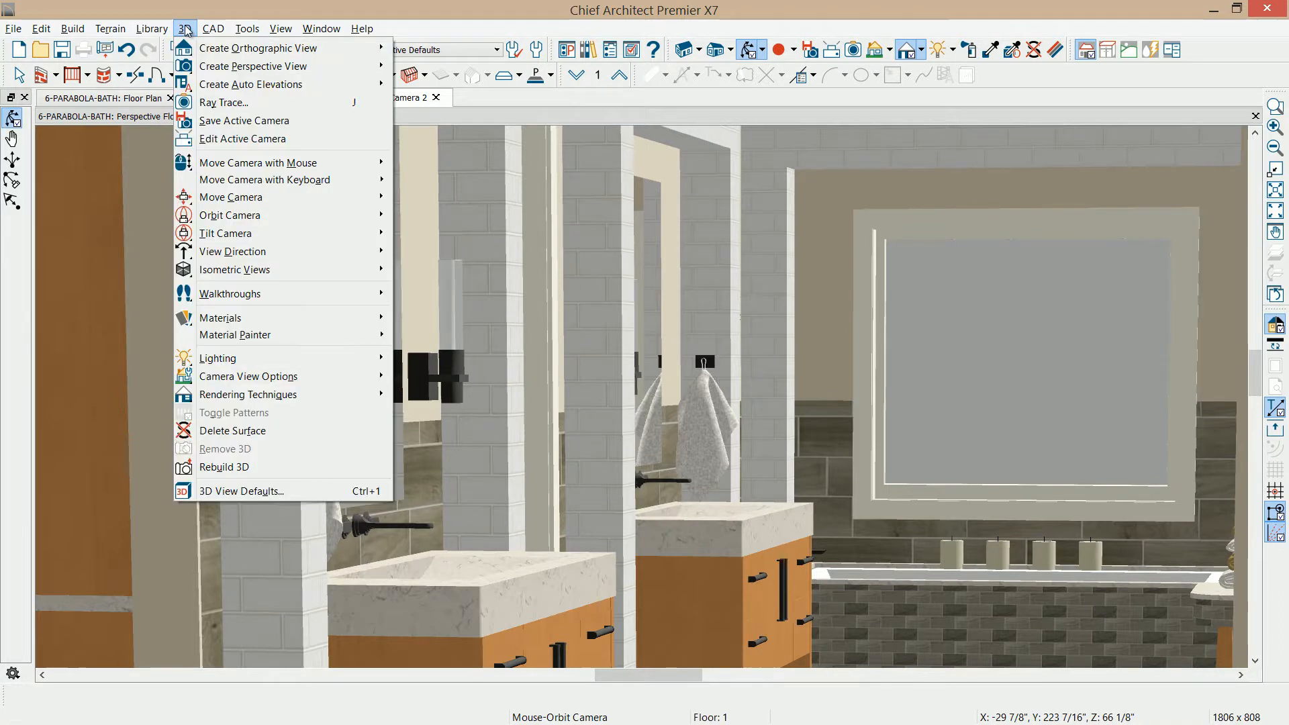
{"action": "left_click", "coordinate": [244, 122]}
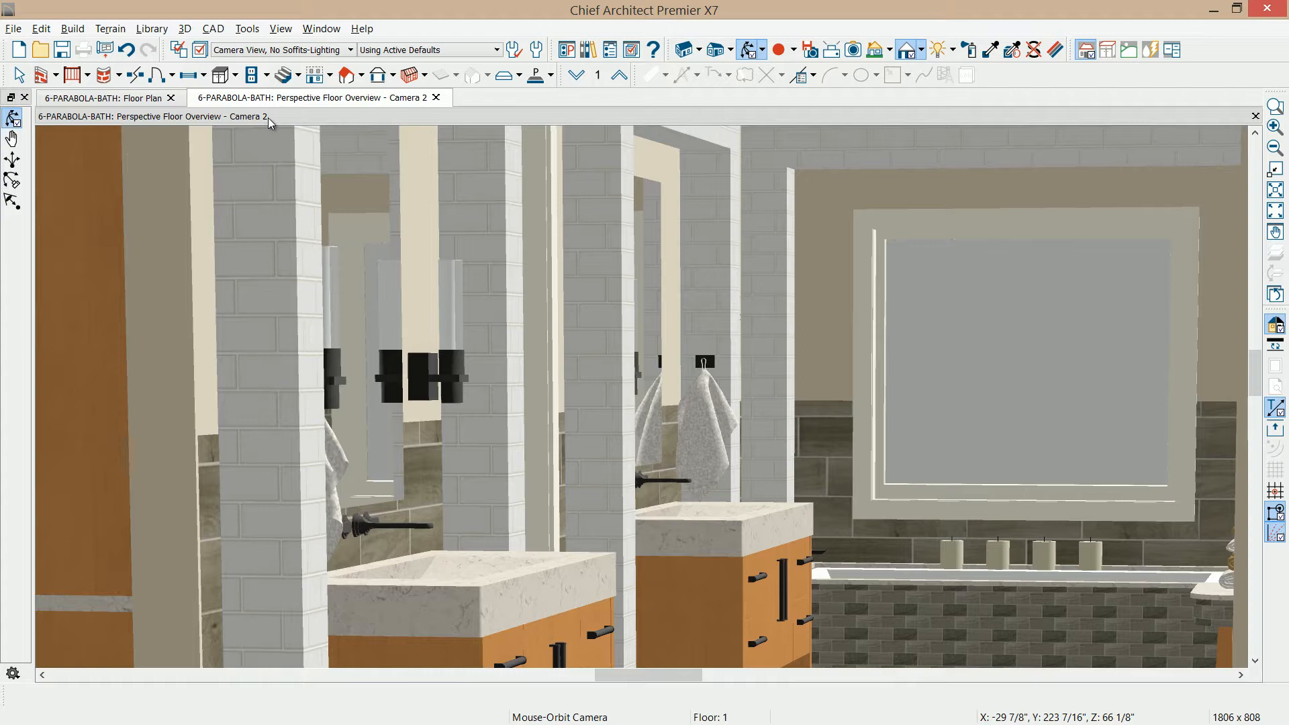
{"action": "left_click", "coordinate": [281, 28]}
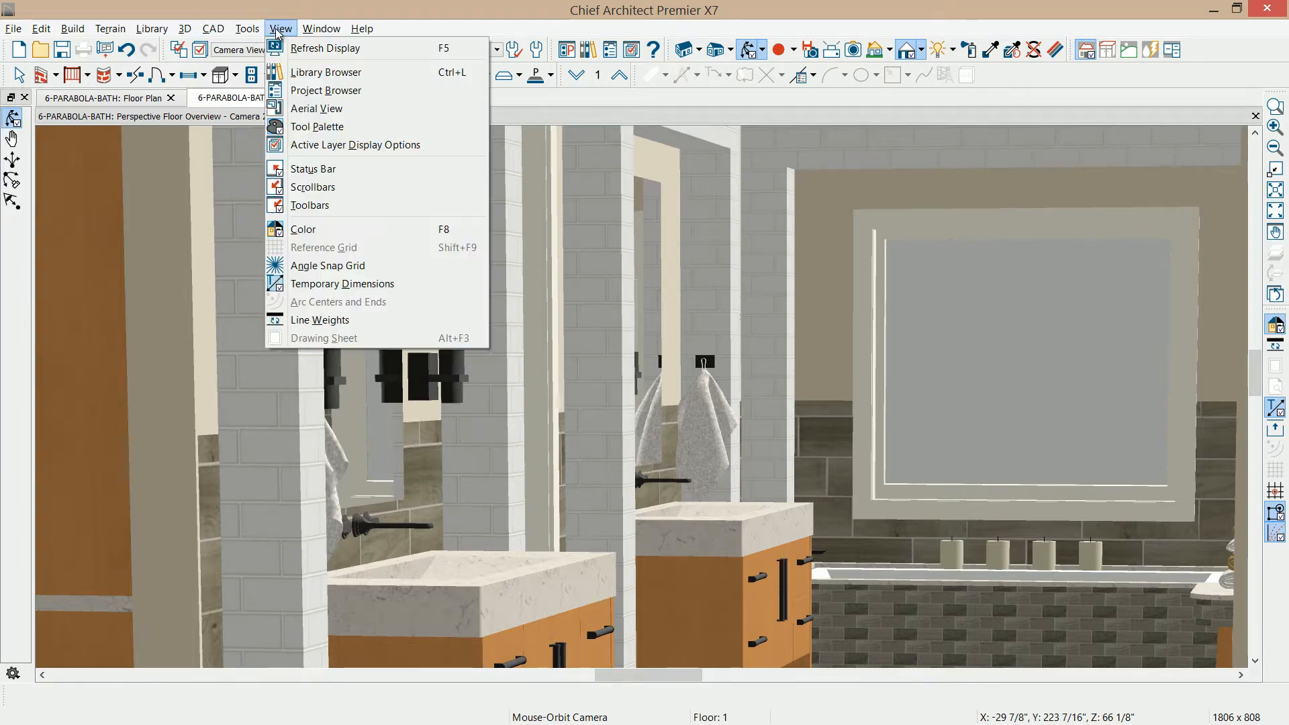
{"action": "left_click", "coordinate": [315, 89]}
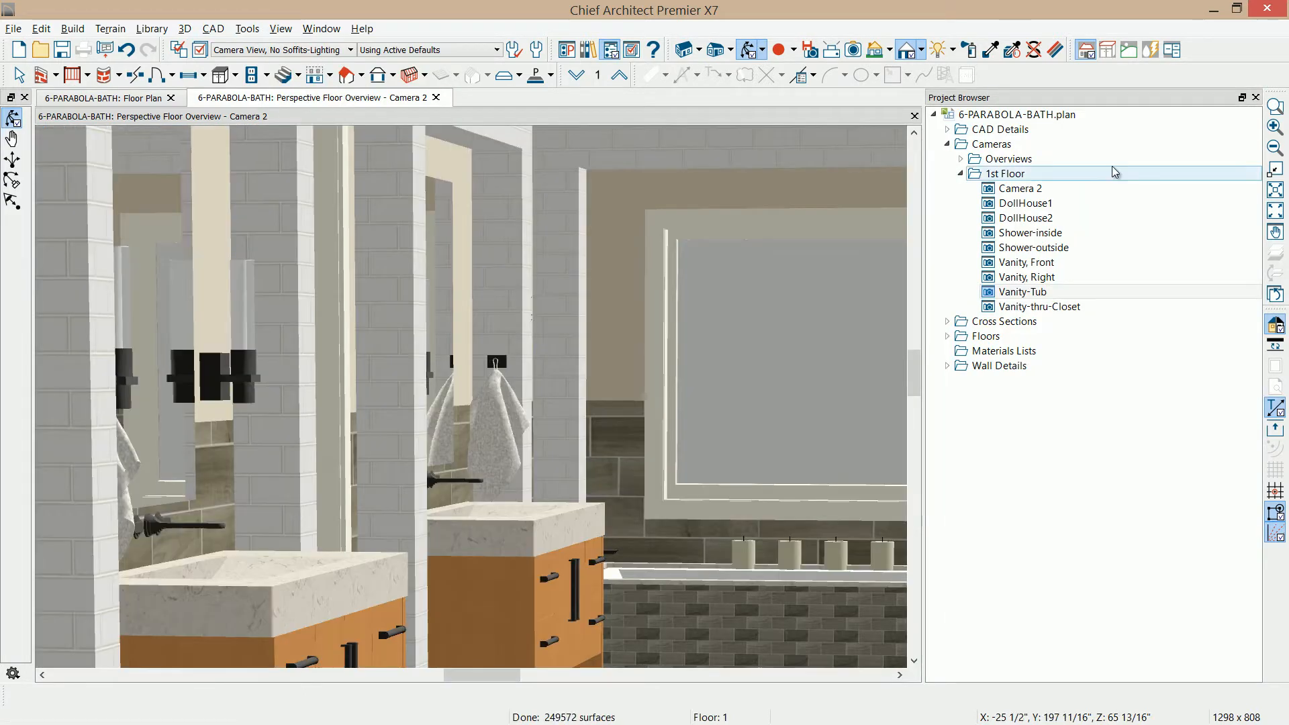
{"action": "left_click", "coordinate": [1037, 191]}
{"action": "left_click", "coordinate": [1037, 190]}
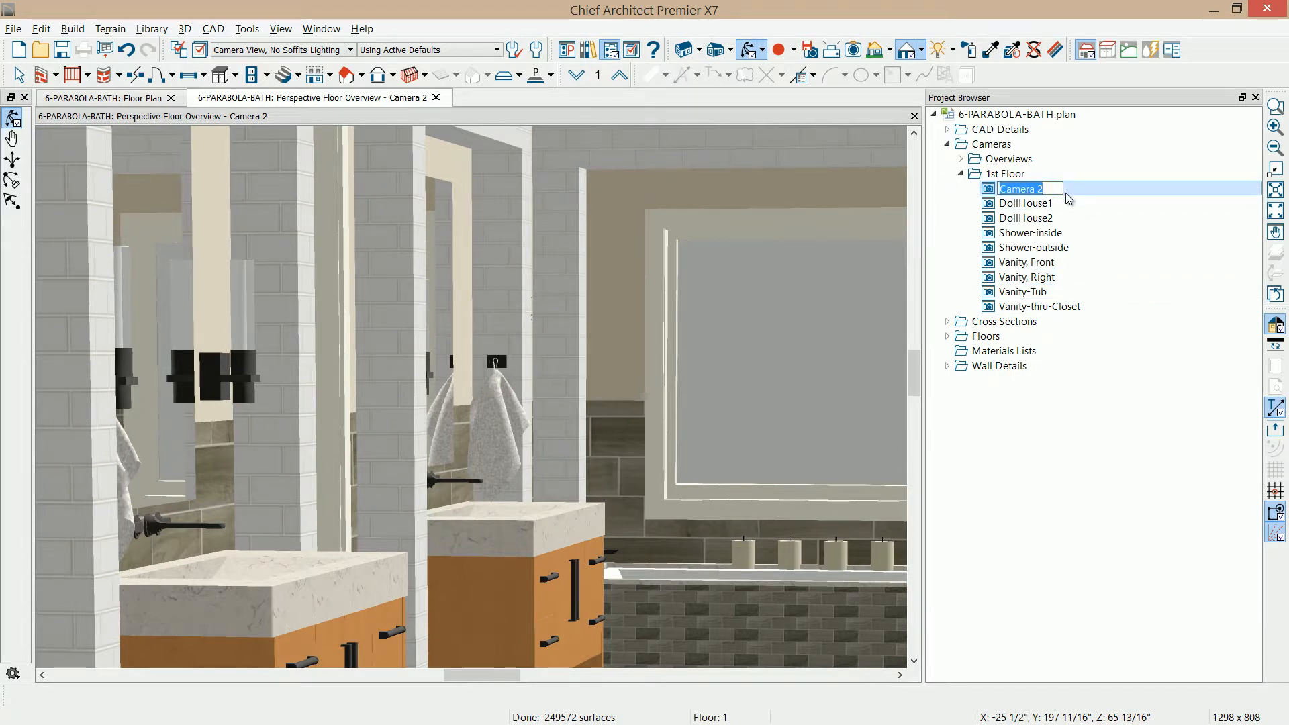
{"action": "type", "text": "closeup, invisible wall"}
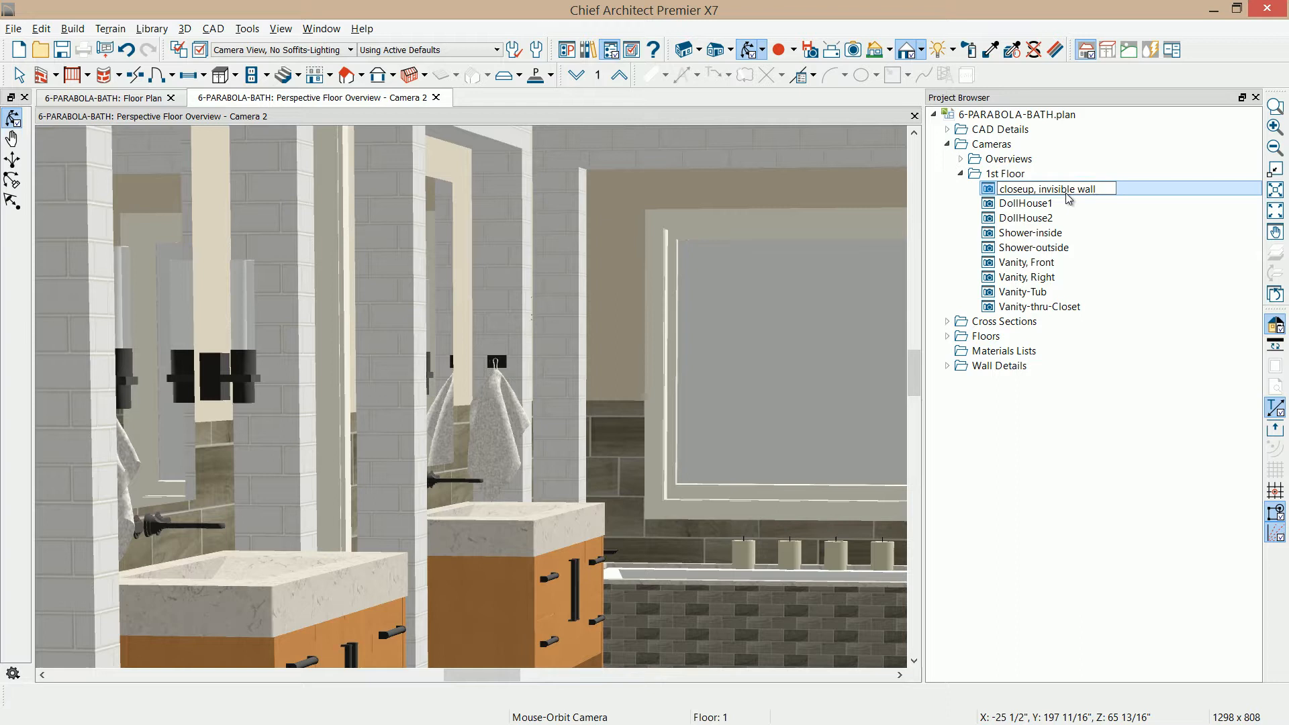
{"action": "key", "text": "Return"}
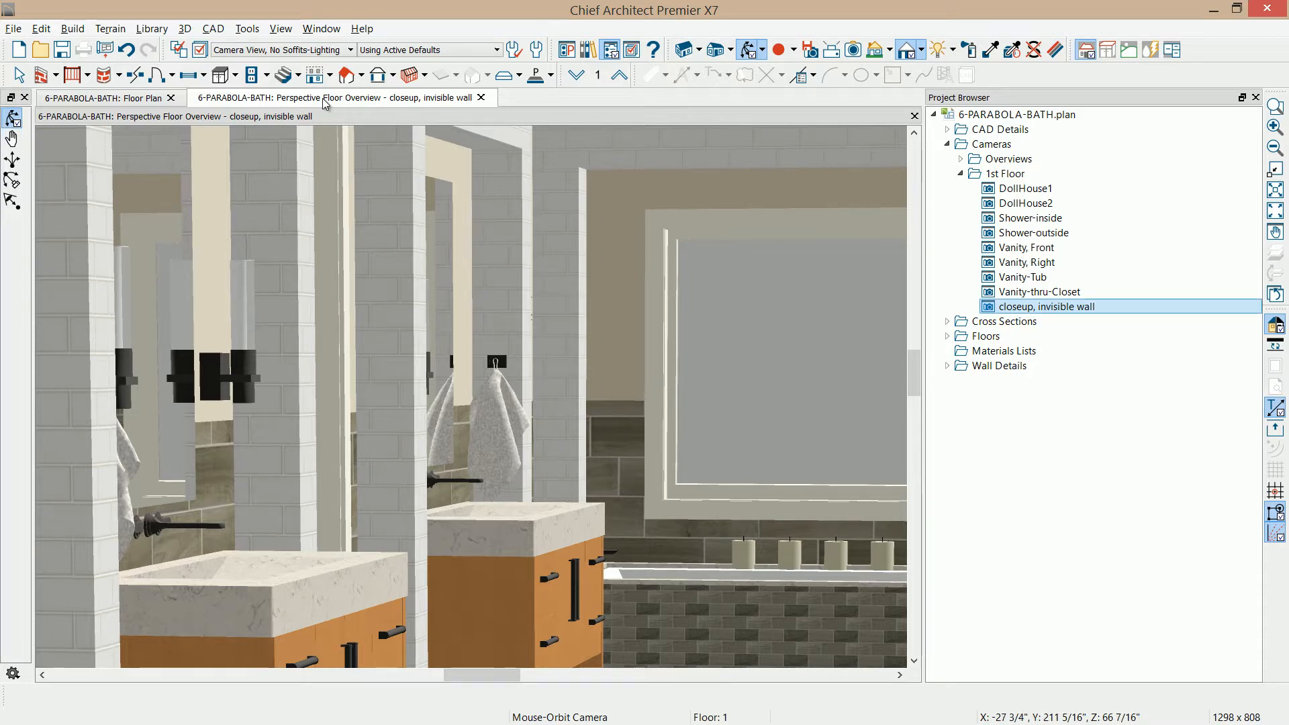
In the floor plan, turn on the display of the Cameras, Elevations layer in the Floor Plan Set through the overview camera's layer properties.
{"action": "left_click", "coordinate": [153, 99]}
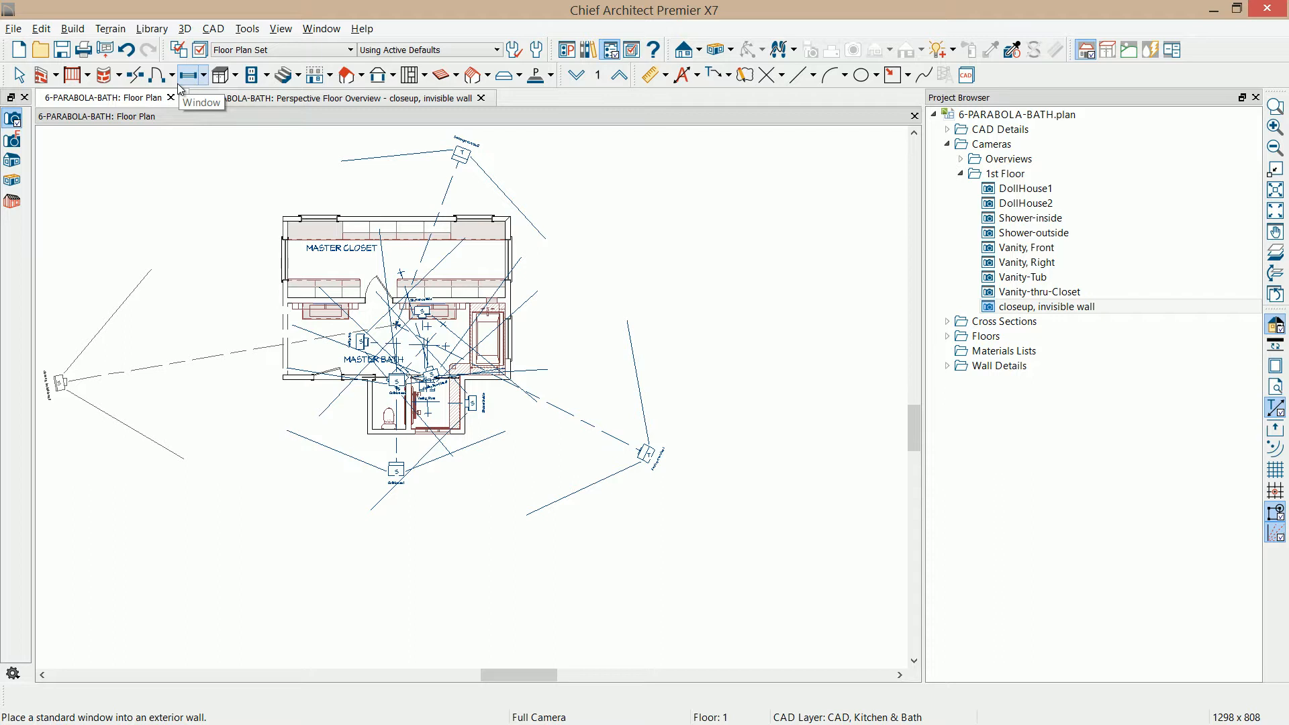
{"action": "middle_click_drag", "start_coordinate": [456, 402], "coordinate": [536, 412]}
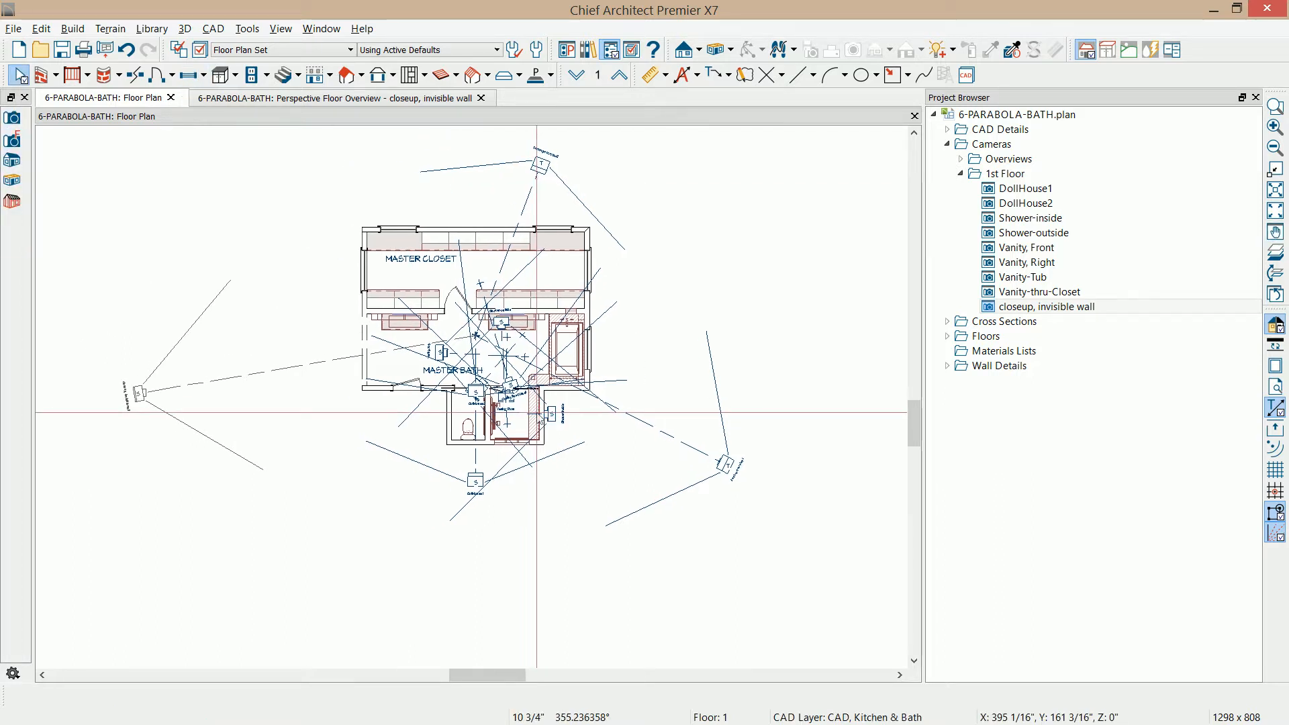
{"action": "scroll", "coordinate": [507, 387], "scroll_direction": "up", "scroll_amount": 1}
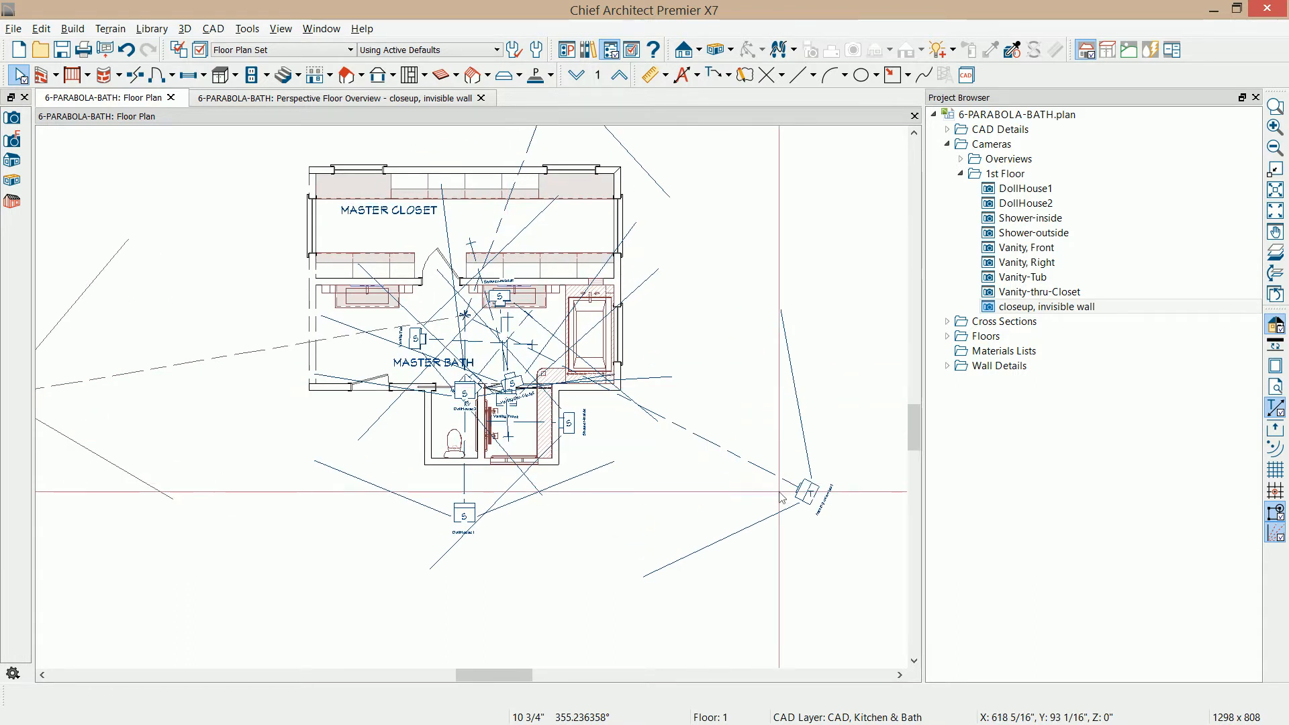
{"action": "left_click", "coordinate": [809, 492]}
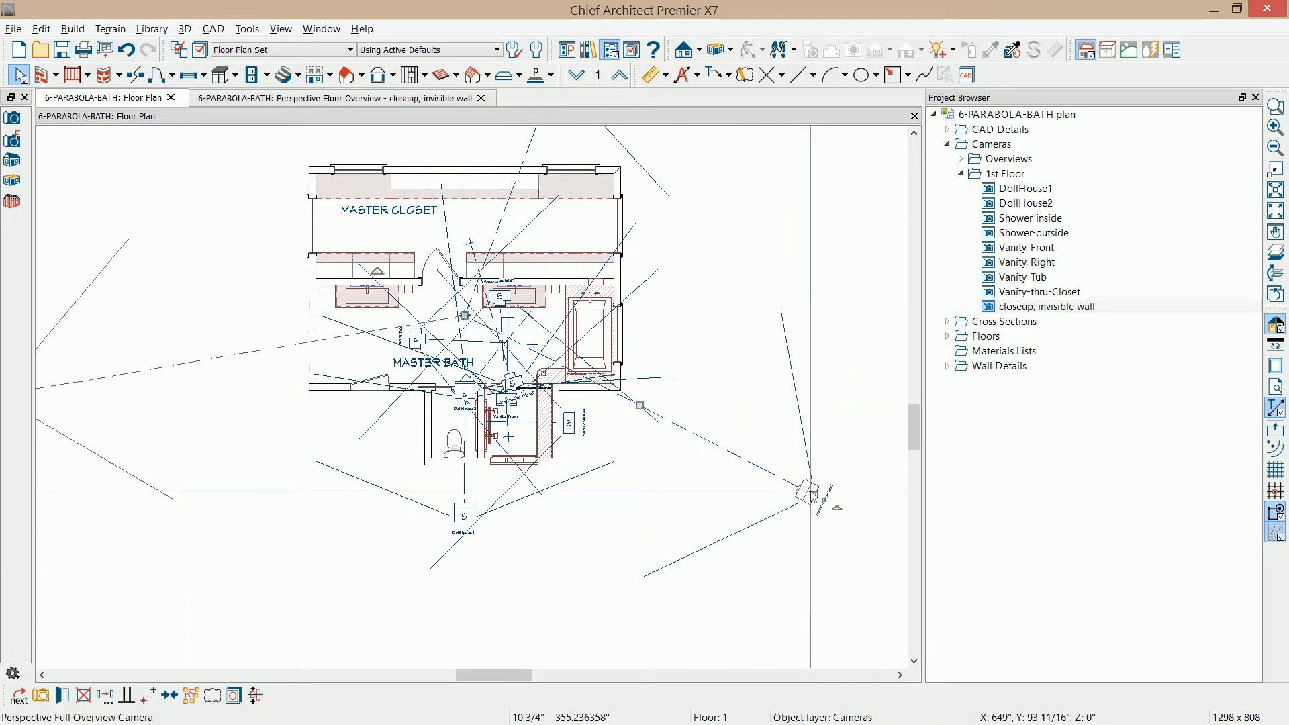
{"action": "double_click", "coordinate": [812, 494]}
{"action": "left_click", "coordinate": [470, 175]}
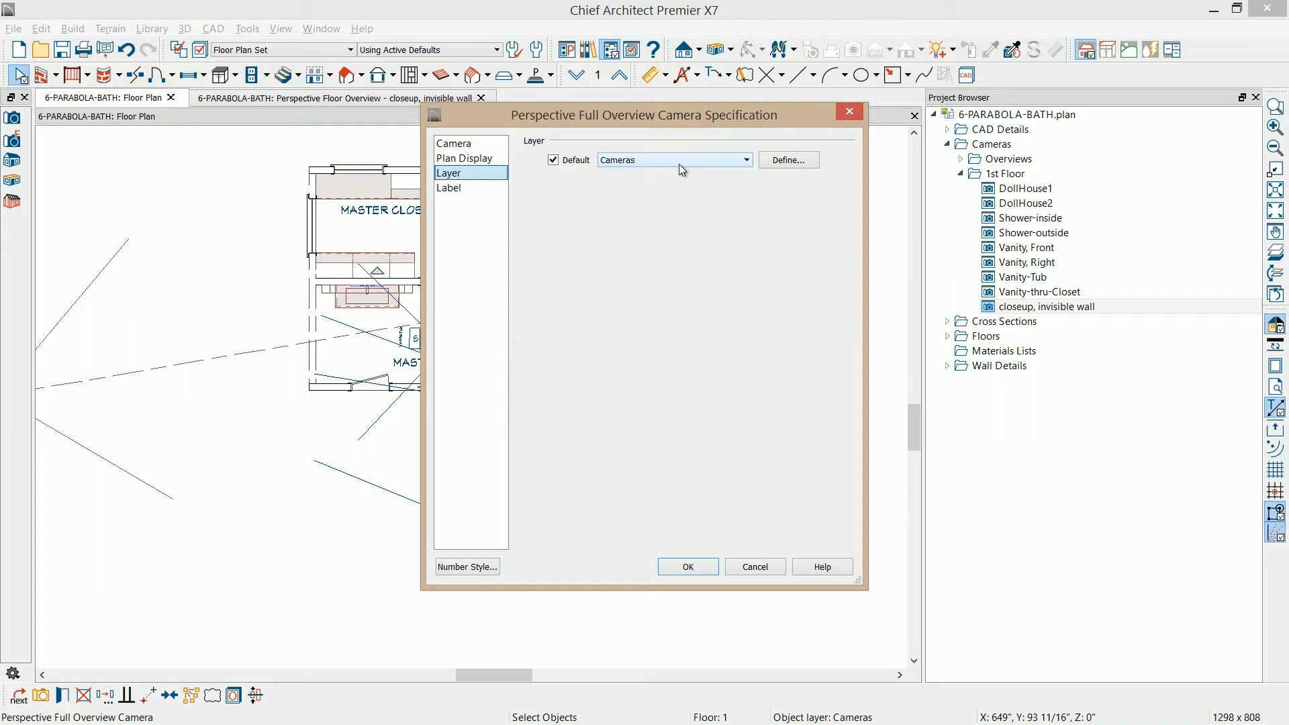
{"action": "left_click", "coordinate": [781, 160]}
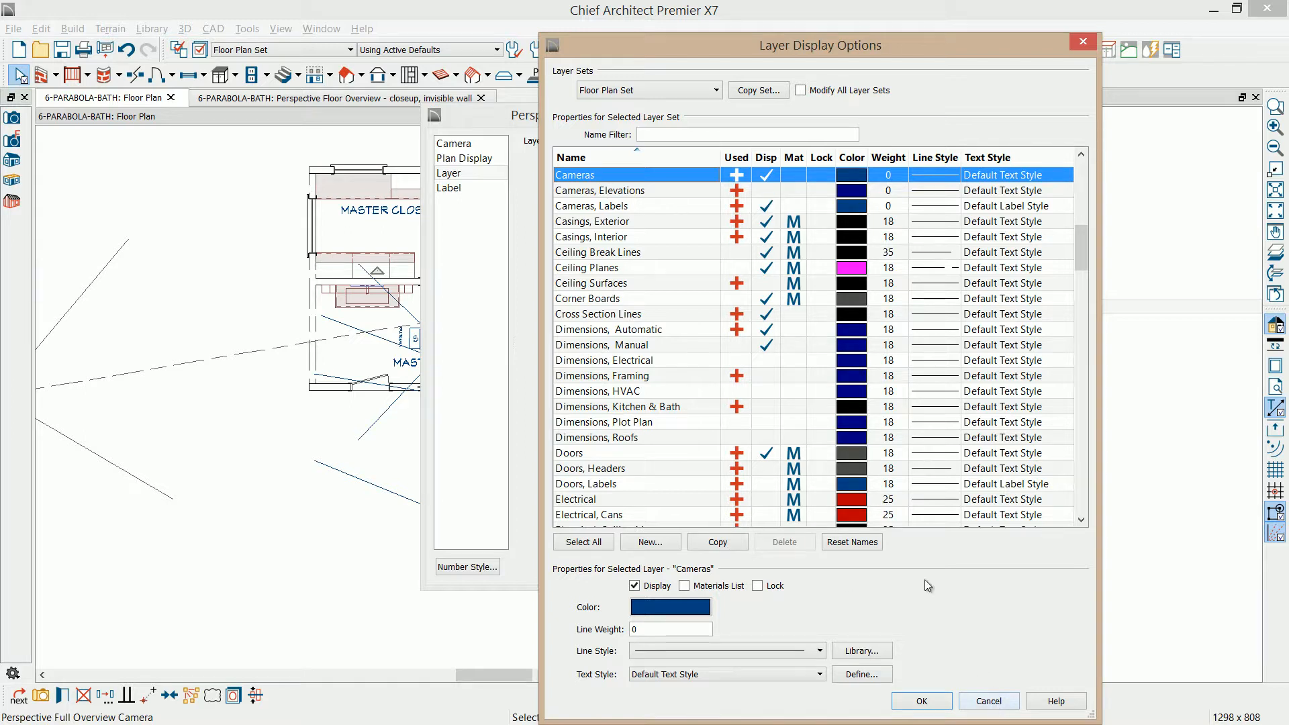
{"action": "left_click", "coordinate": [765, 190]}
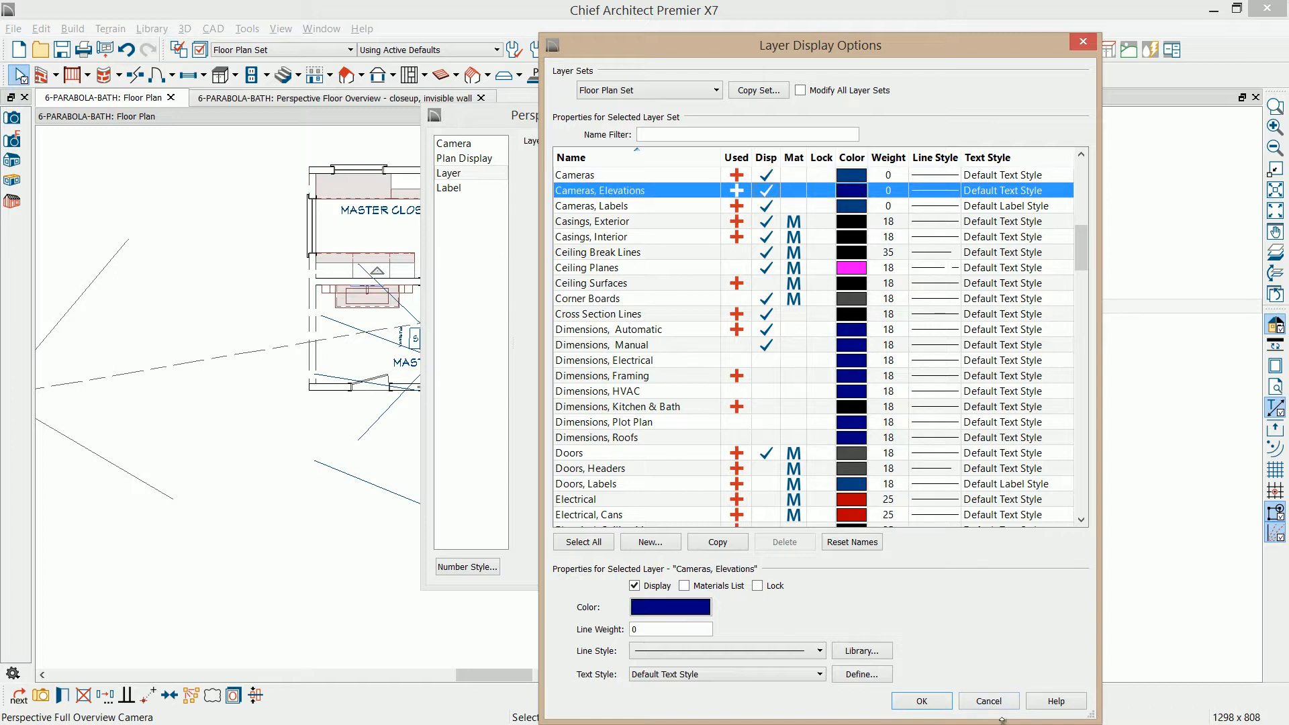
{"action": "left_click", "coordinate": [921, 701]}
{"action": "left_click", "coordinate": [704, 566]}
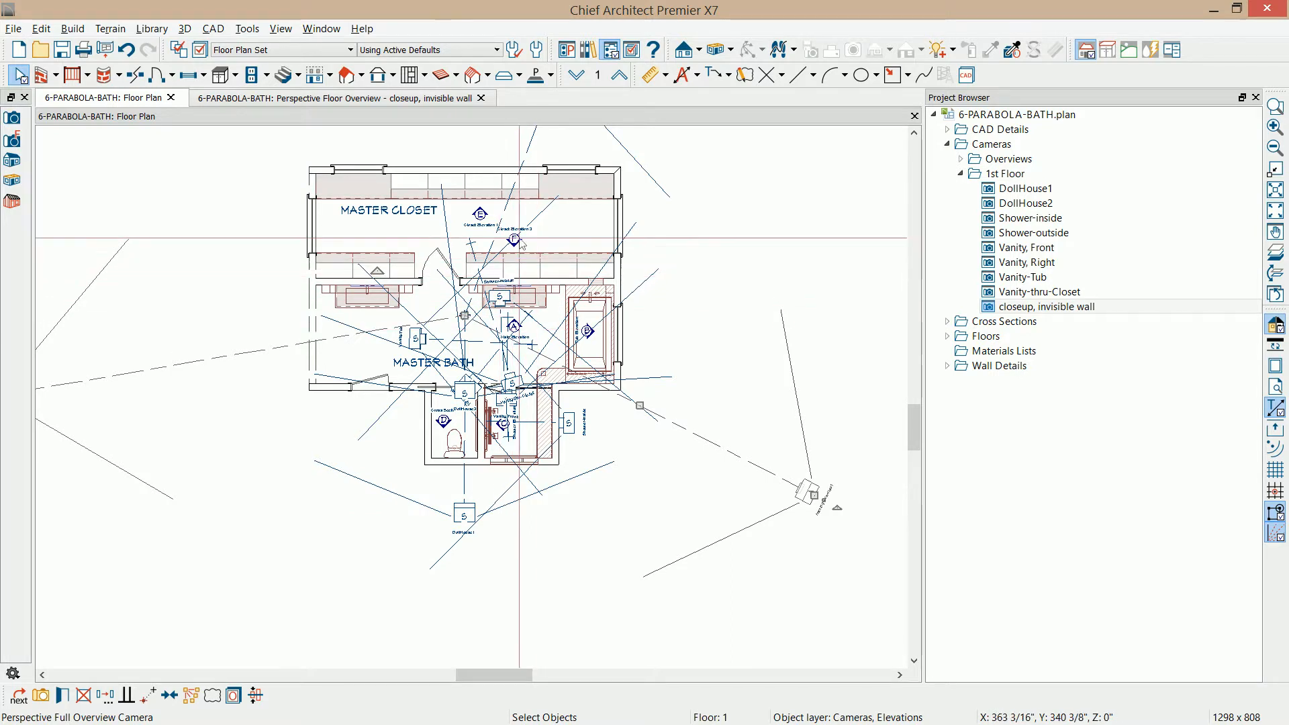
Switch the floor plan to the Kitchen & Bath Set and return to the closeup, invisible wall view with the Project Browser closed.
{"action": "left_click", "coordinate": [266, 52]}
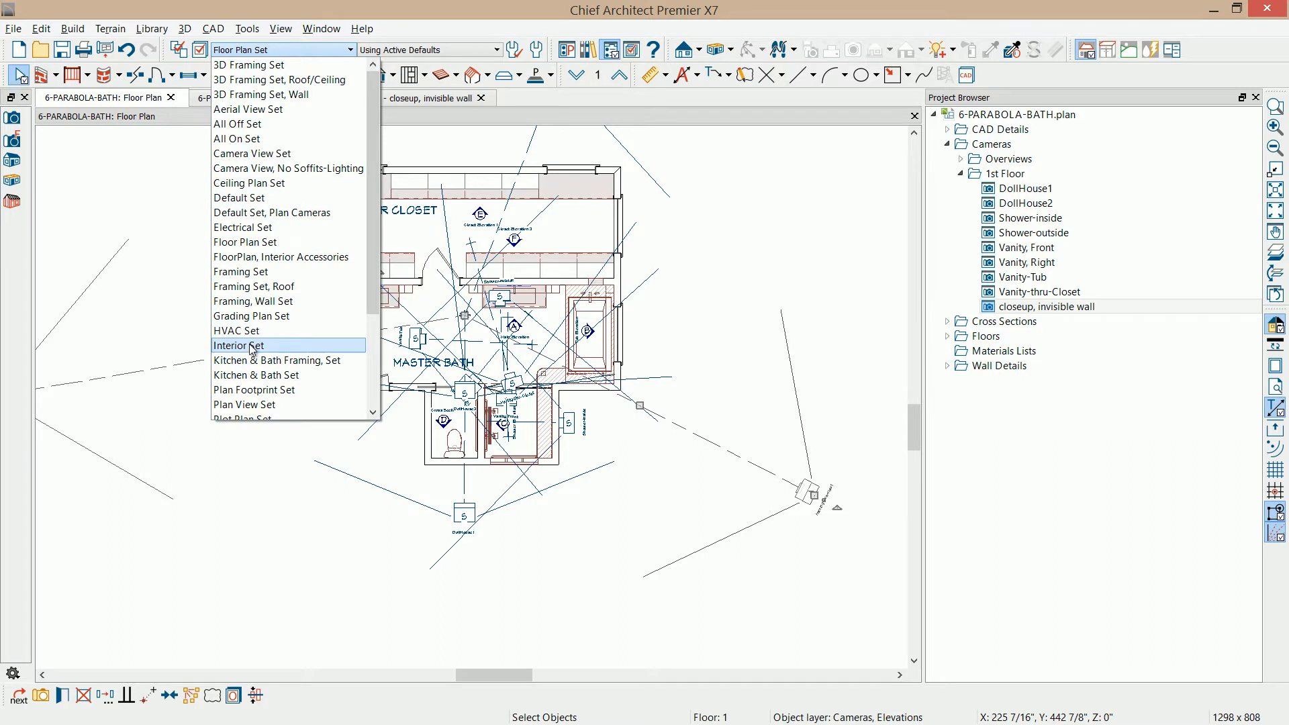
{"action": "left_click", "coordinate": [253, 374]}
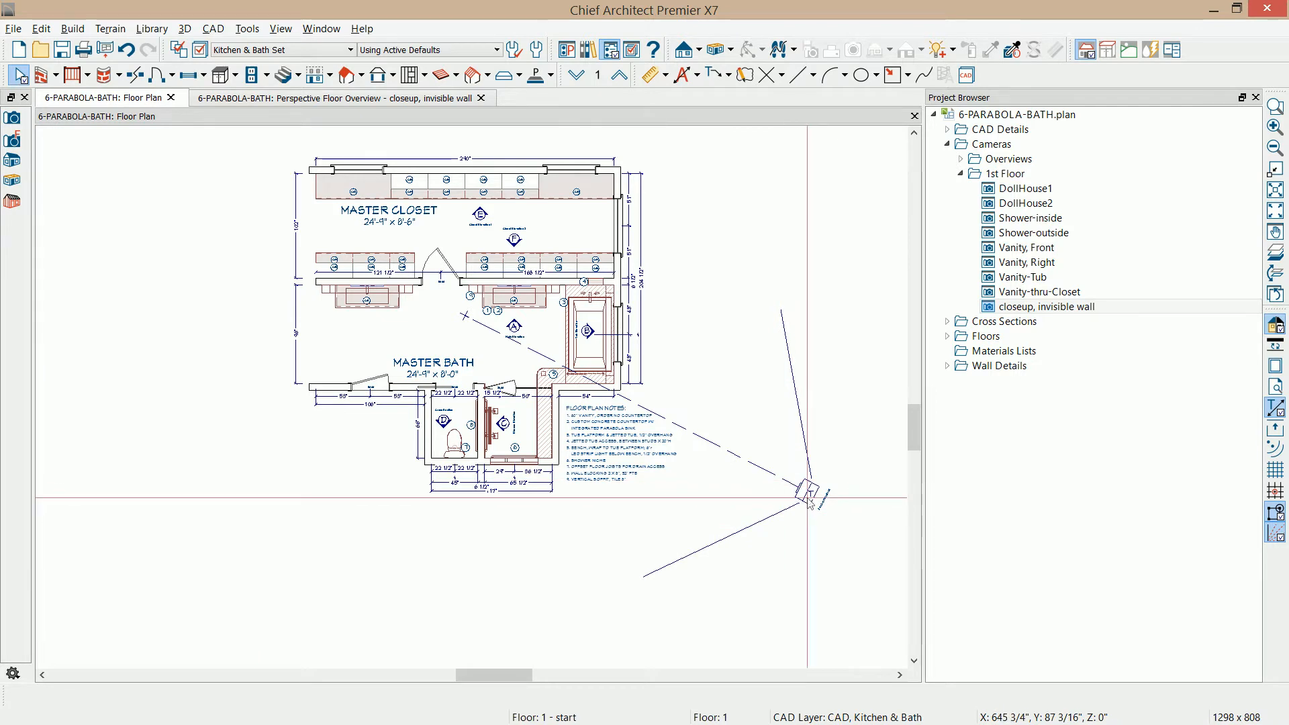
{"action": "left_click", "coordinate": [411, 98]}
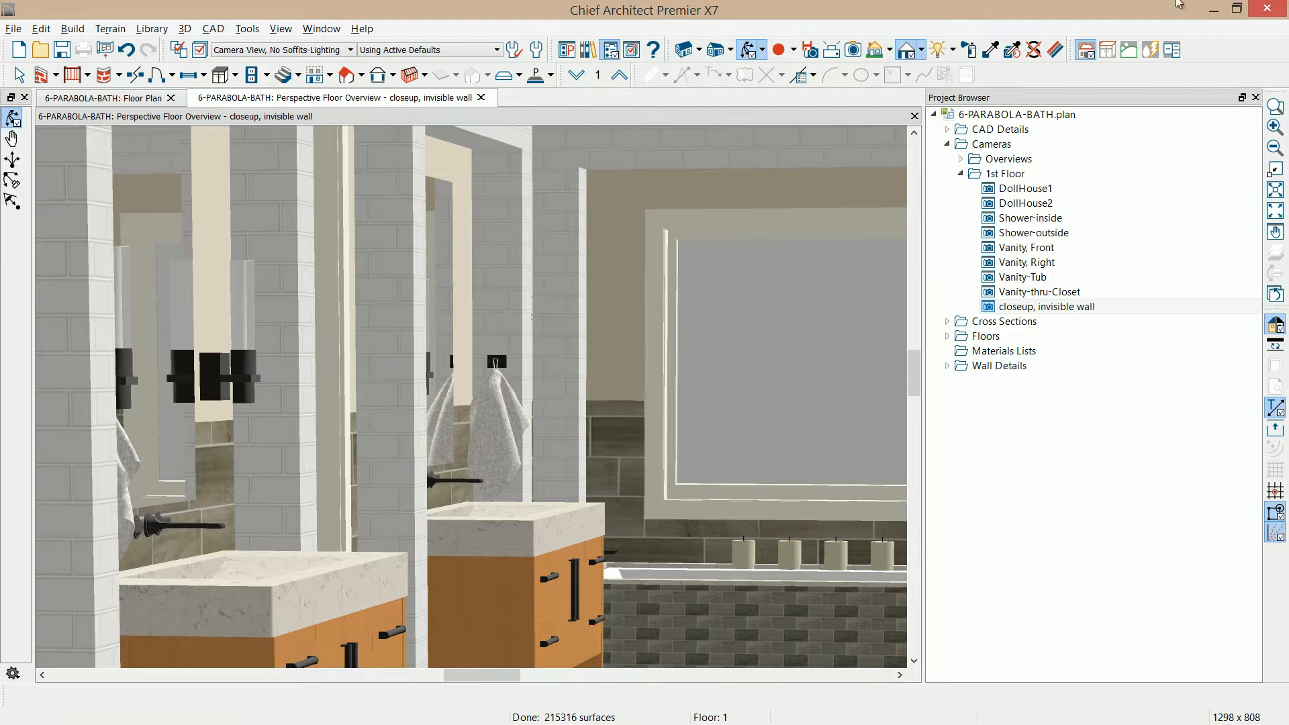
{"action": "mouse_move", "coordinate": [1259, 100]}
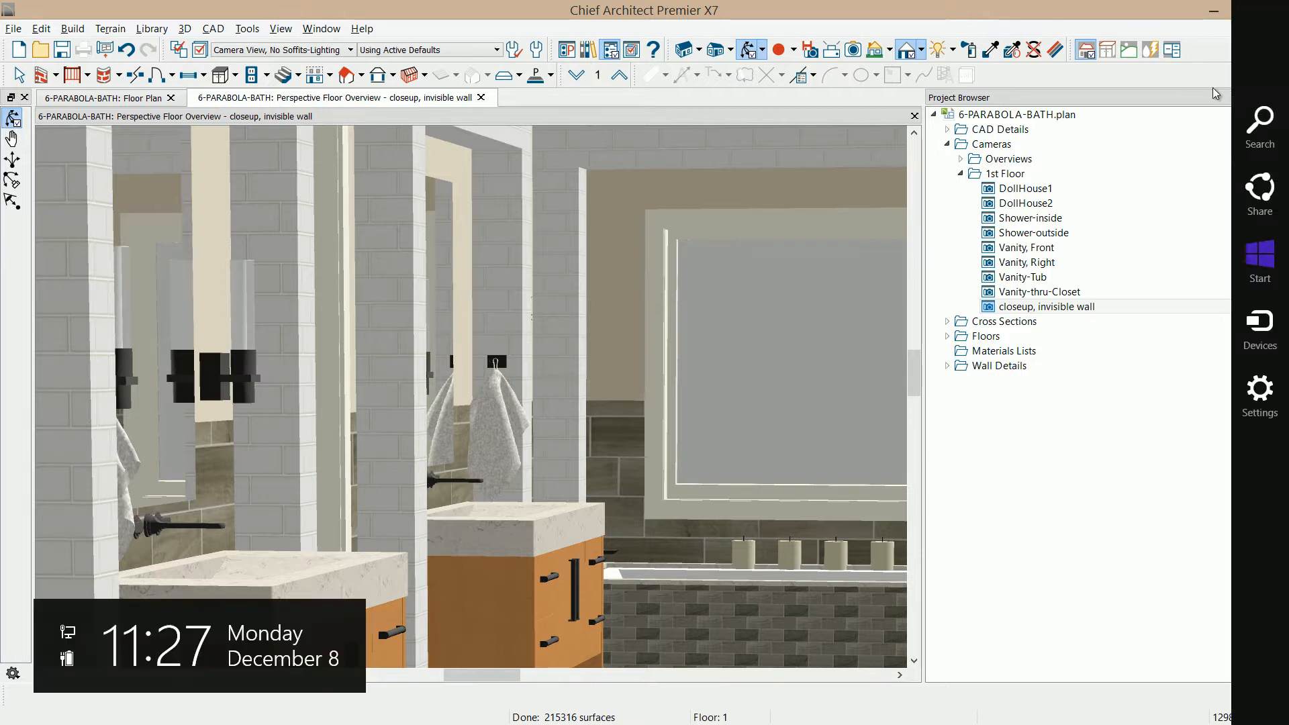
{"action": "left_click", "coordinate": [1255, 97]}
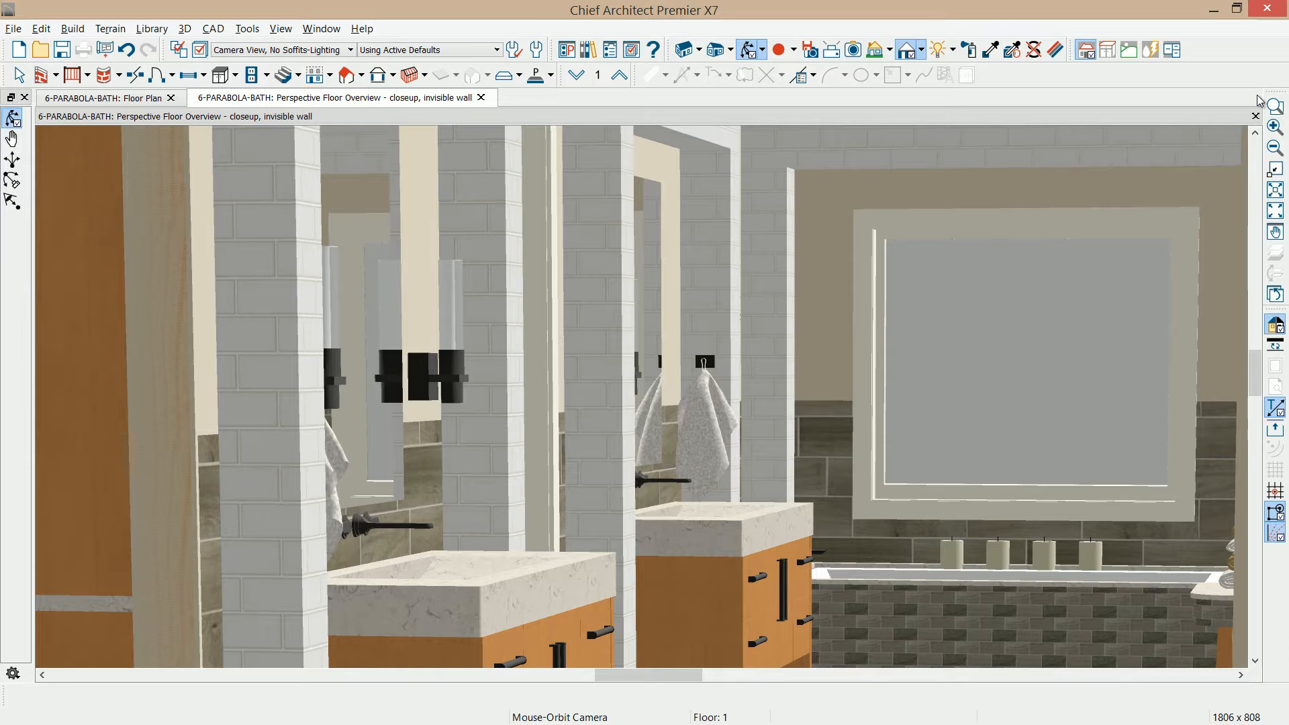
Try the Vector View rendering technique on the closeup, invisible wall view and change it to Technical Illustration.
{"action": "left_click", "coordinate": [922, 52]}
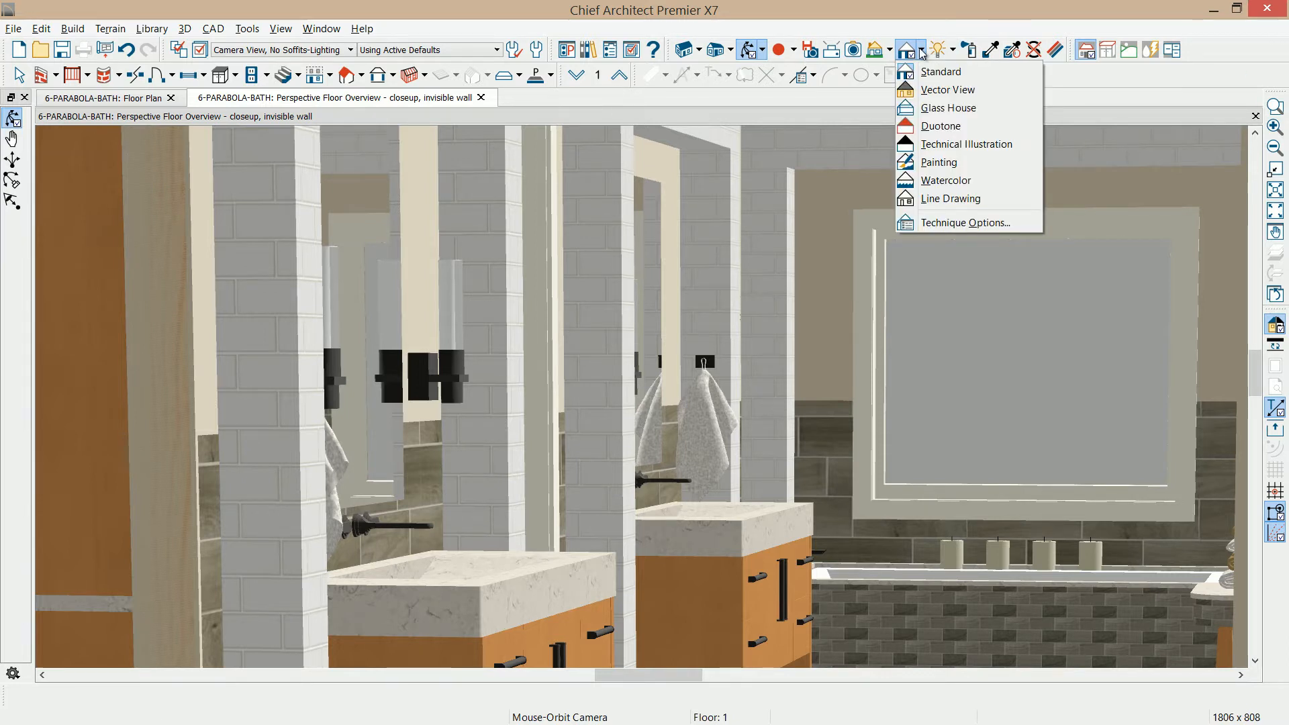
{"action": "left_click", "coordinate": [932, 88]}
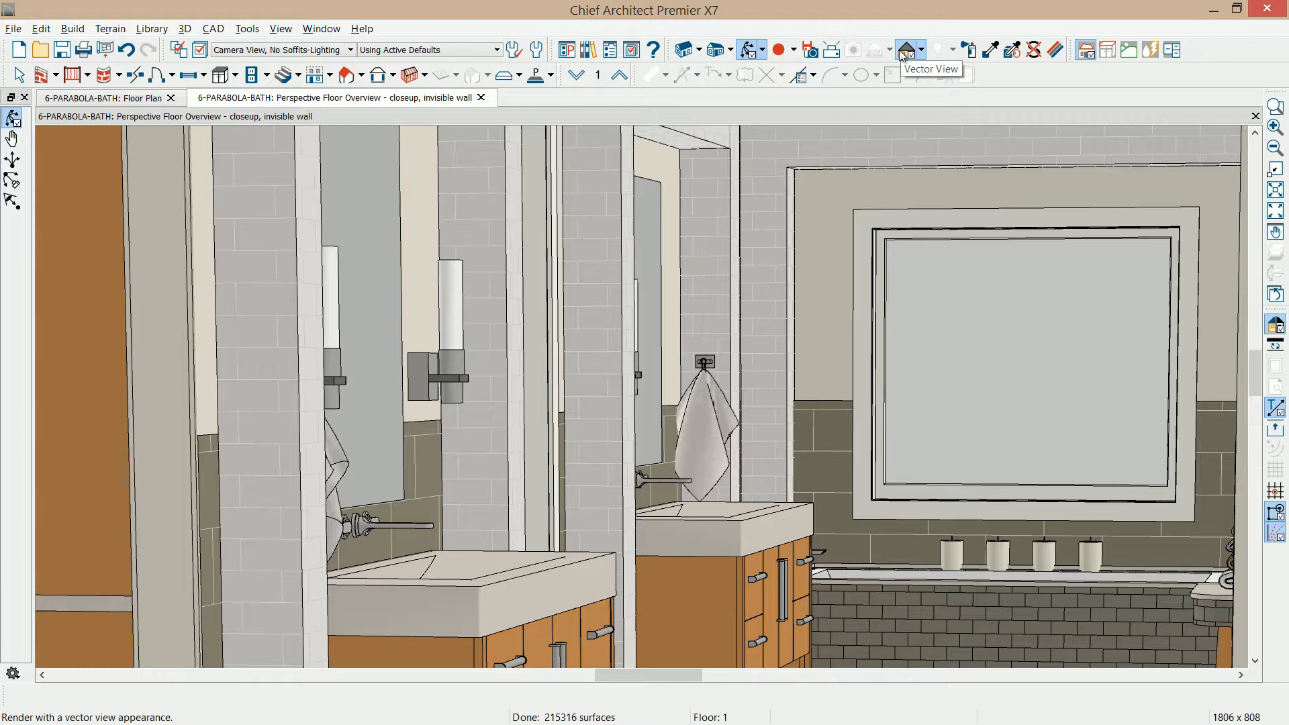
{"action": "left_click", "coordinate": [923, 52]}
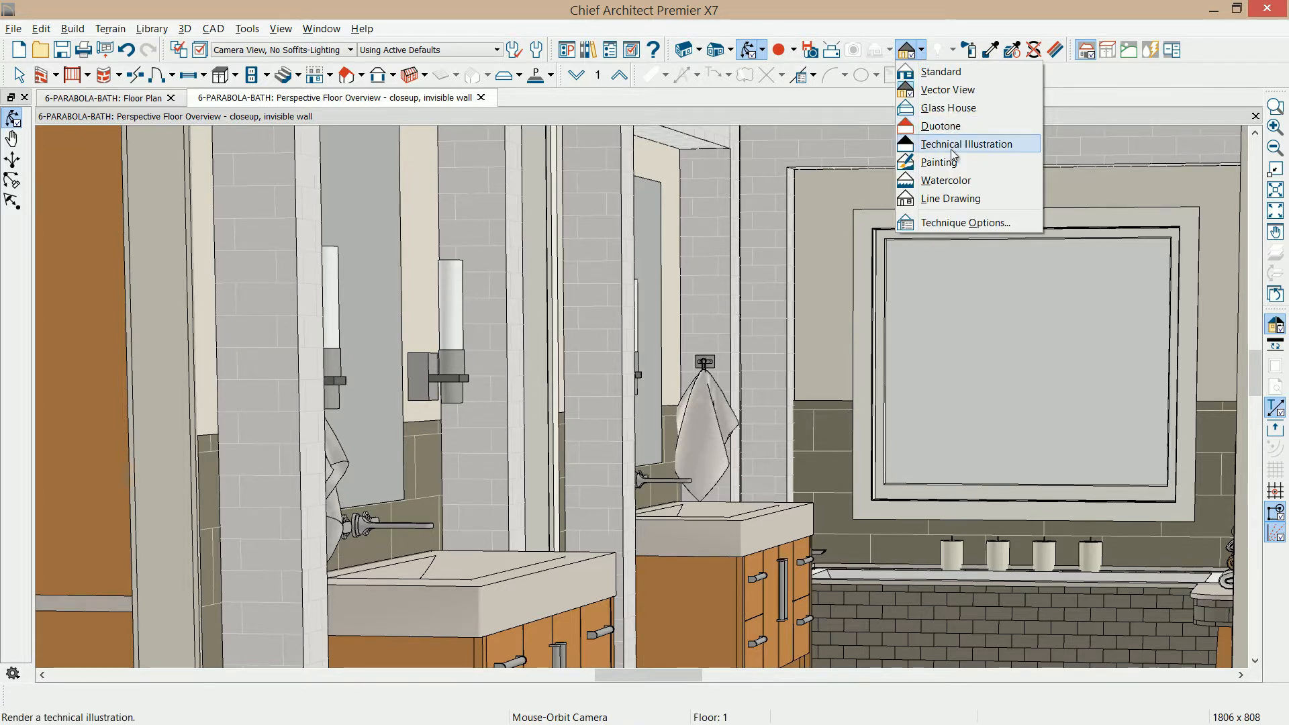
{"action": "left_click", "coordinate": [950, 145]}
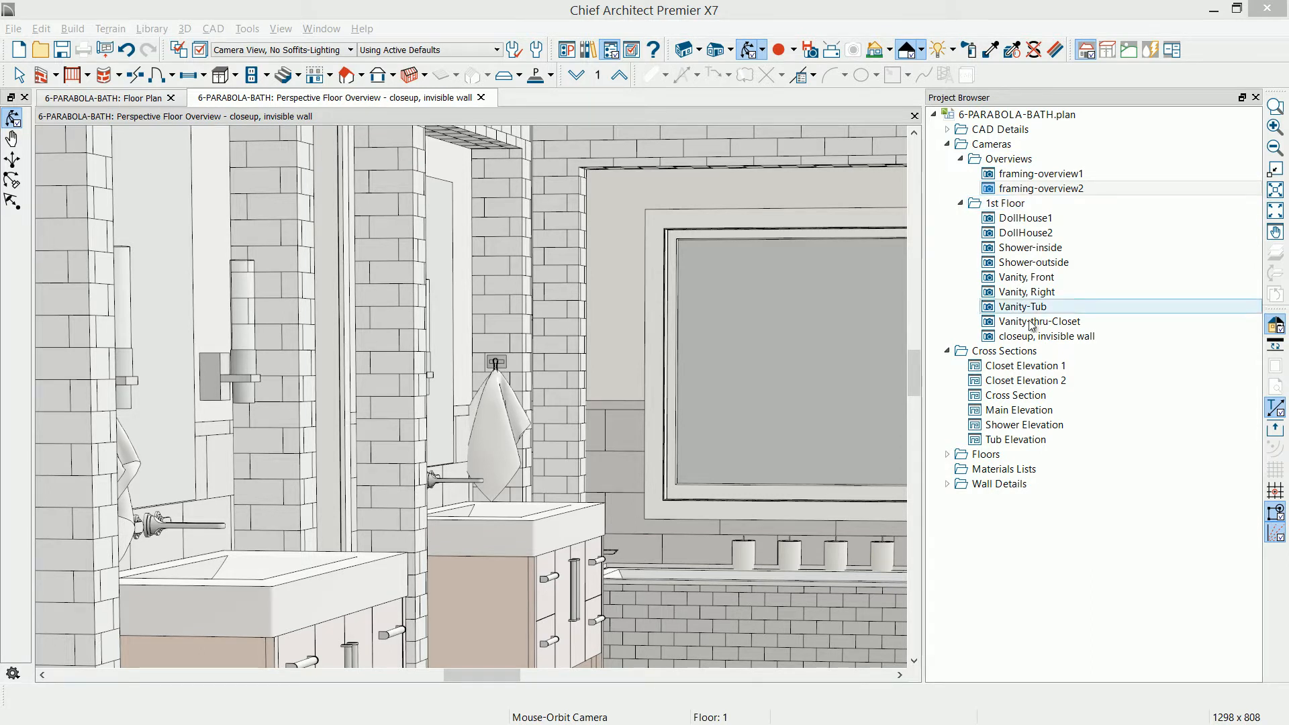
Open the saved framing-overview2 camera and look at the wall framing from above.
{"action": "double_click", "coordinate": [1033, 189]}
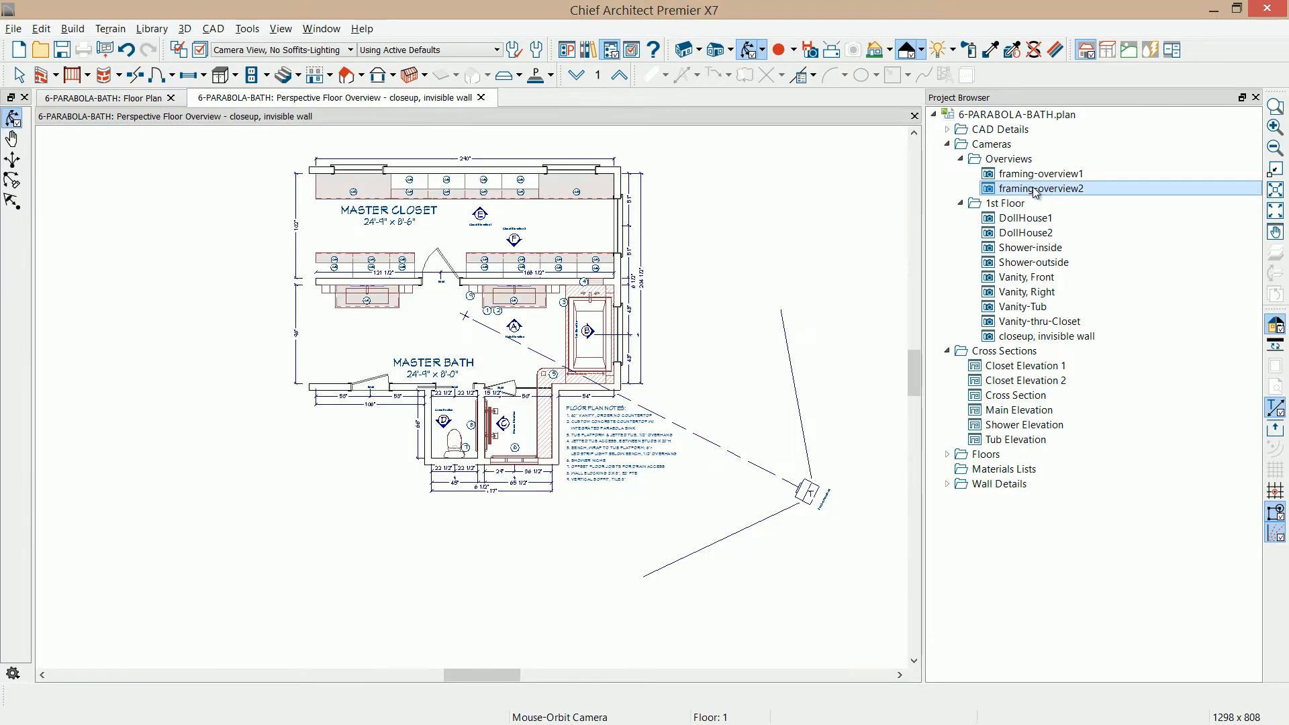
{"action": "left_click_drag", "start_coordinate": [626, 474], "coordinate": [759, 447]}
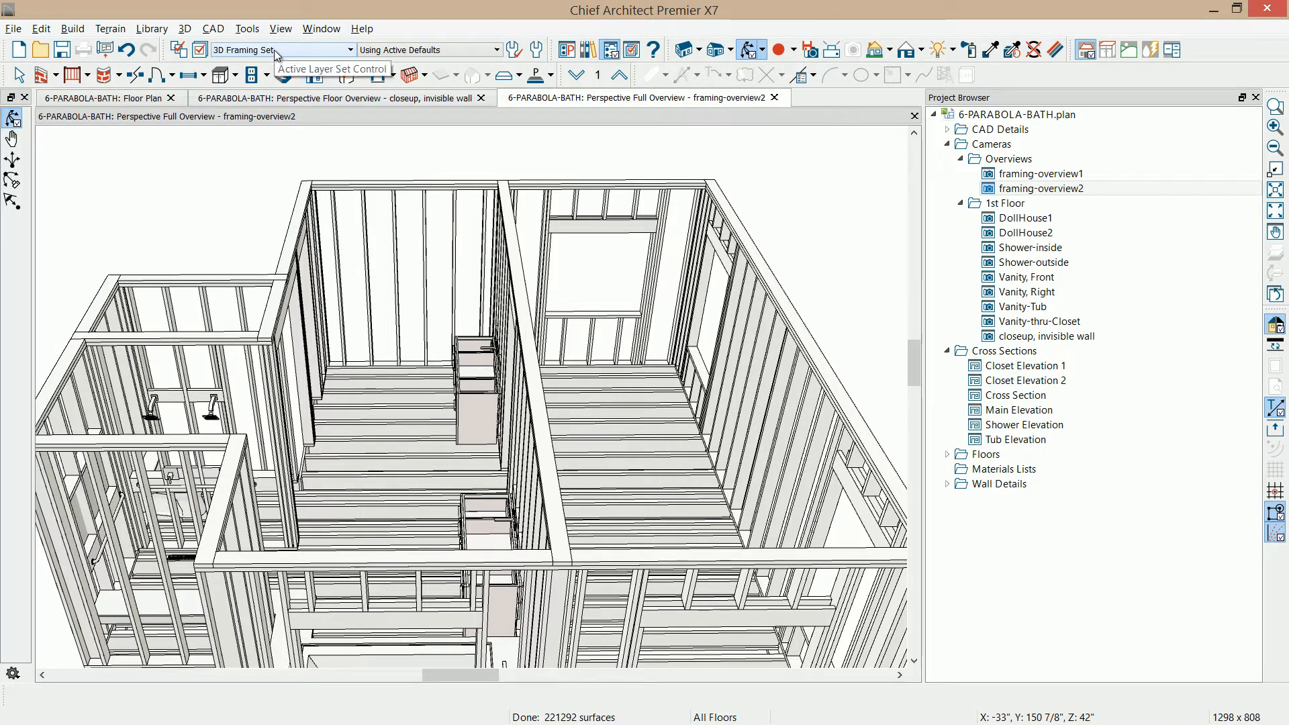
Try copying the 3D Framing Set layer set as 3D Framing Set 2 and cancel out of its layer display options.
{"action": "left_click", "coordinate": [349, 54]}
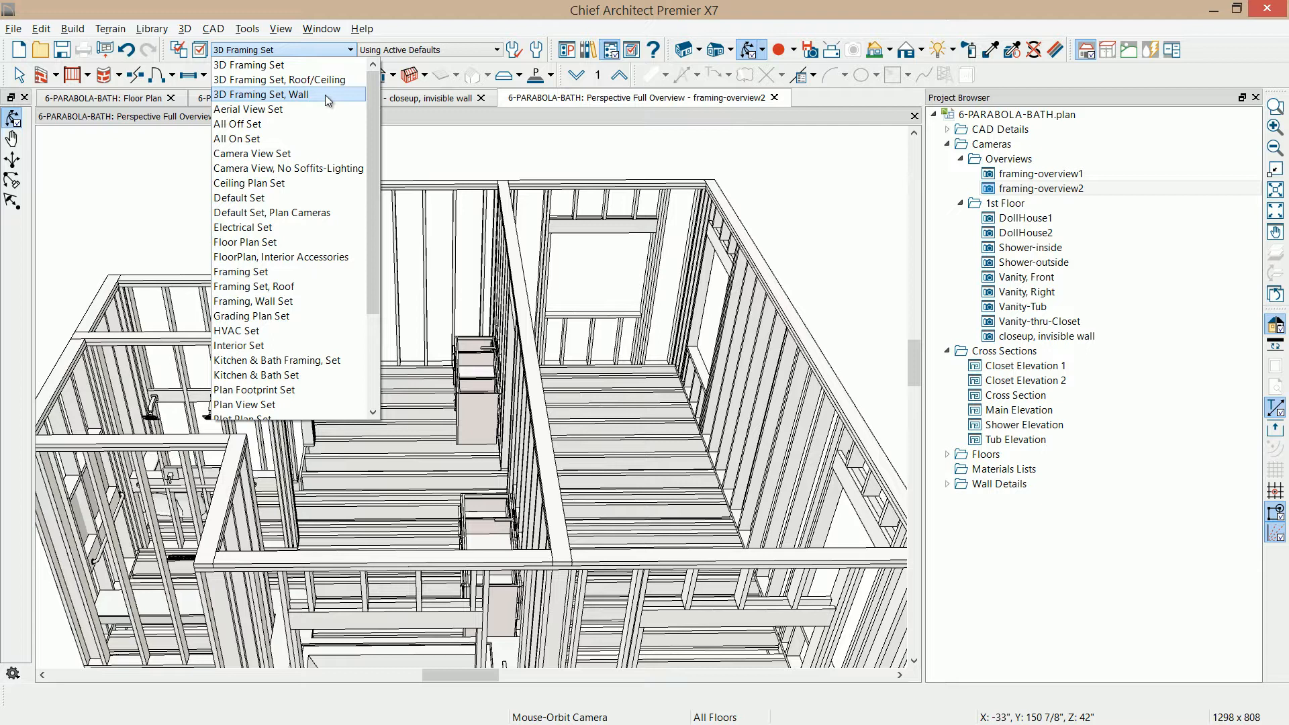
{"action": "left_click", "coordinate": [179, 48]}
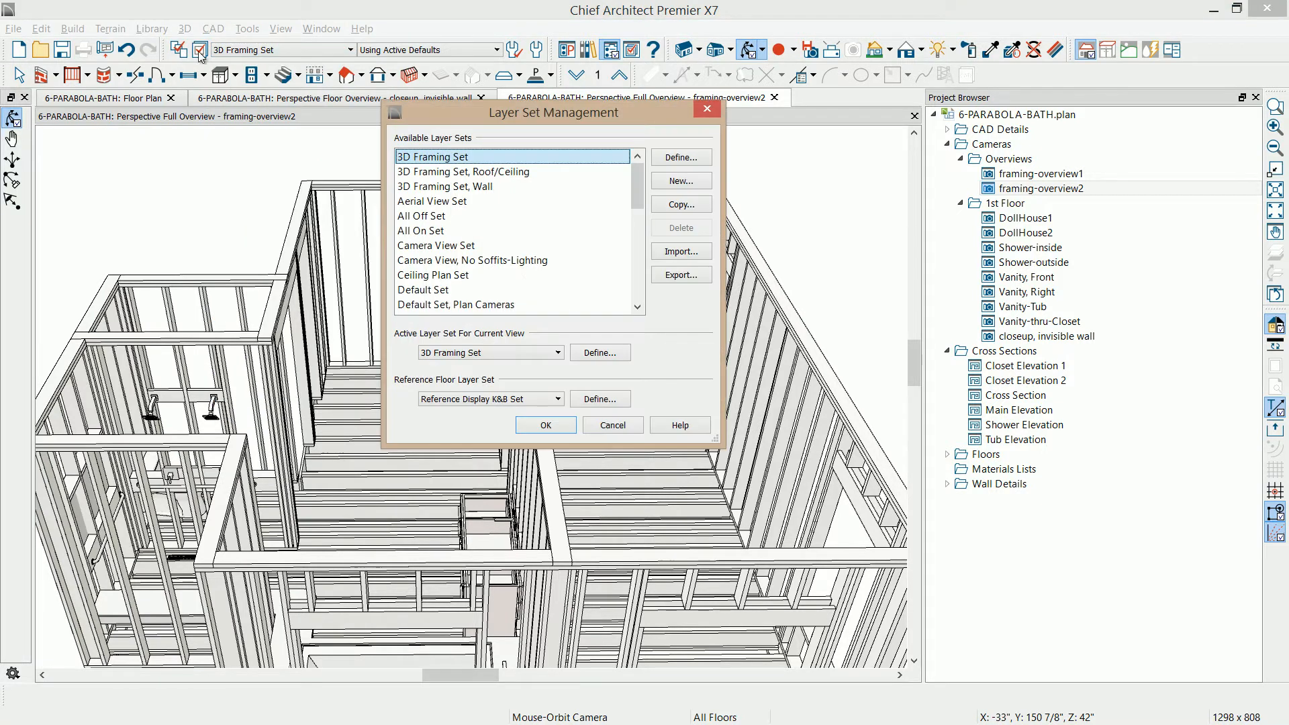
{"action": "left_click", "coordinate": [685, 208]}
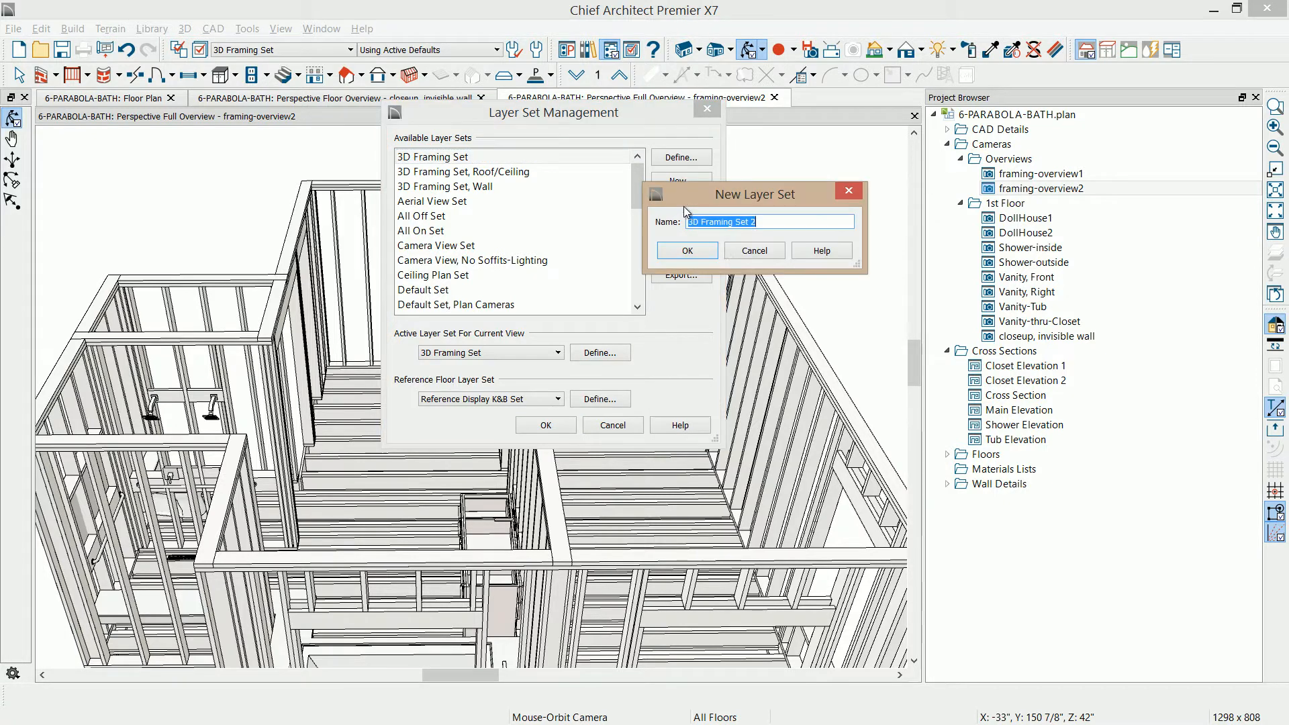
{"action": "left_click", "coordinate": [692, 252]}
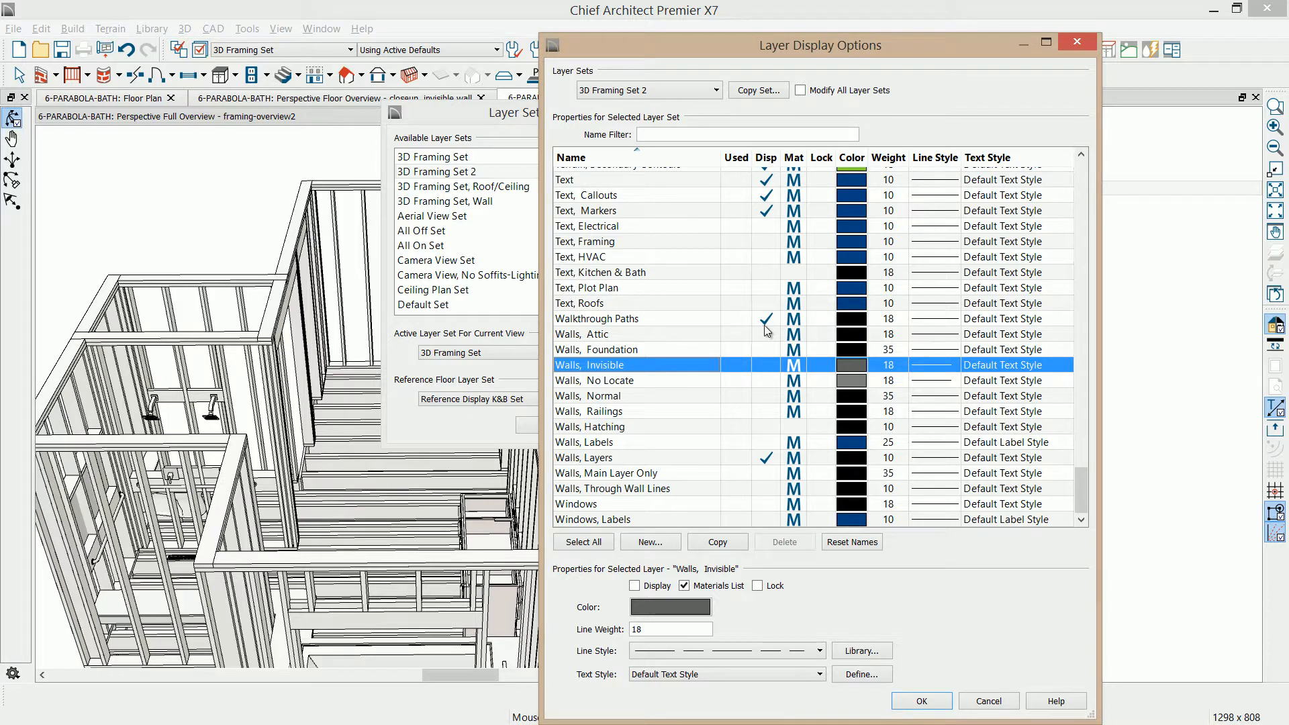
{"action": "left_click", "coordinate": [987, 701]}
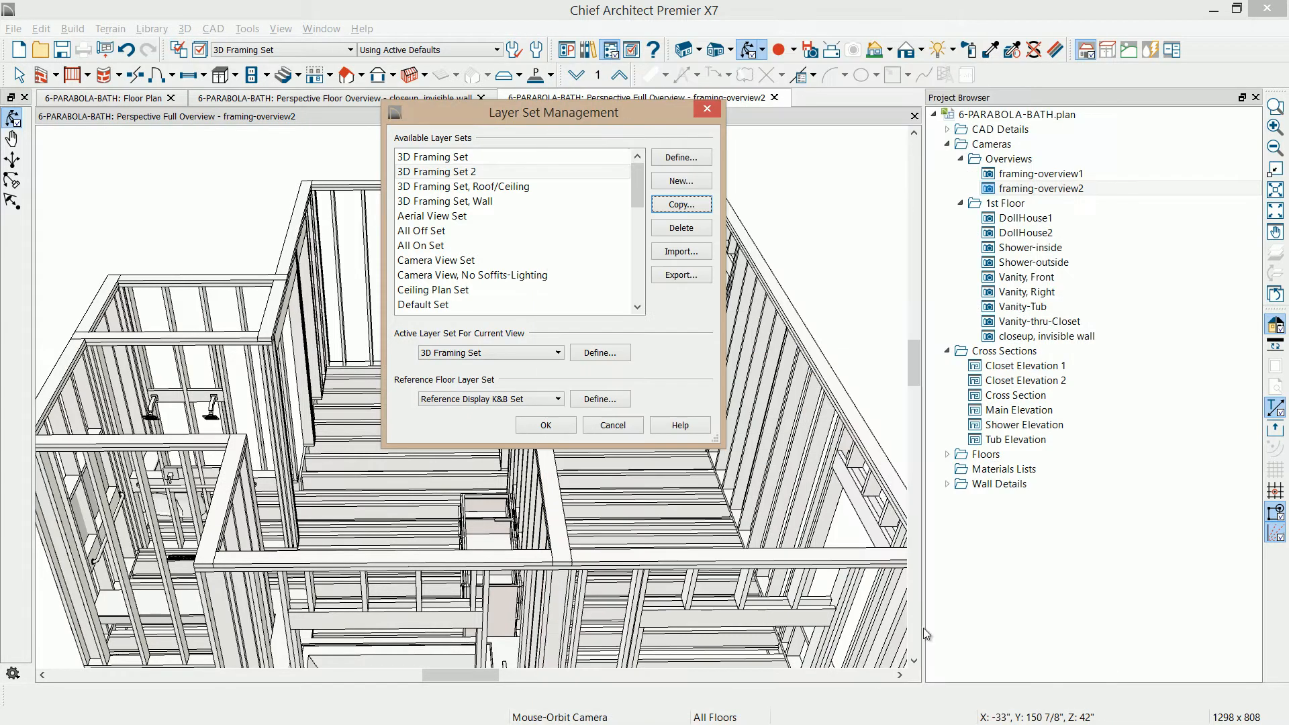
{"action": "left_click", "coordinate": [608, 426]}
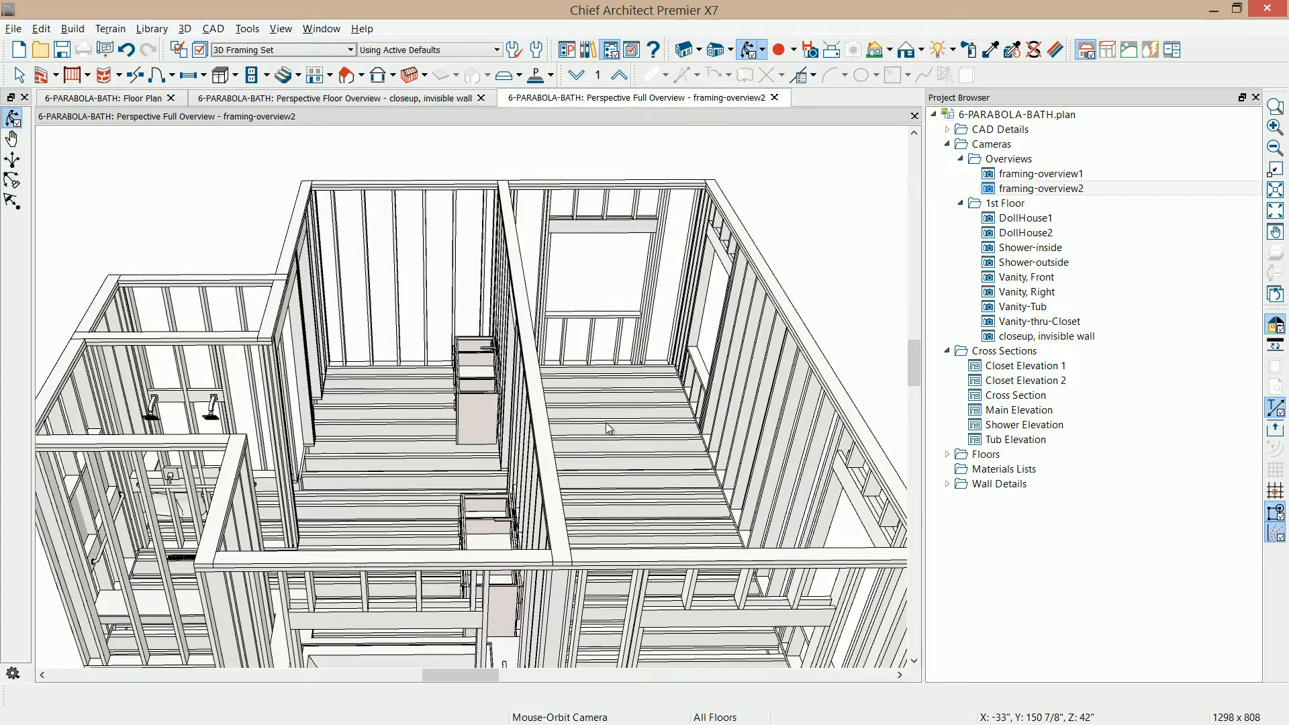
Examine the framing overview up close around the shower fixtures, the toilet and the tub platform.
{"action": "left_click_drag", "start_coordinate": [466, 400], "coordinate": [506, 437]}
{"action": "middle_click_drag", "start_coordinate": [176, 507], "coordinate": [386, 430]}
{"action": "scroll", "coordinate": [390, 434], "scroll_direction": "up", "scroll_amount": 3}
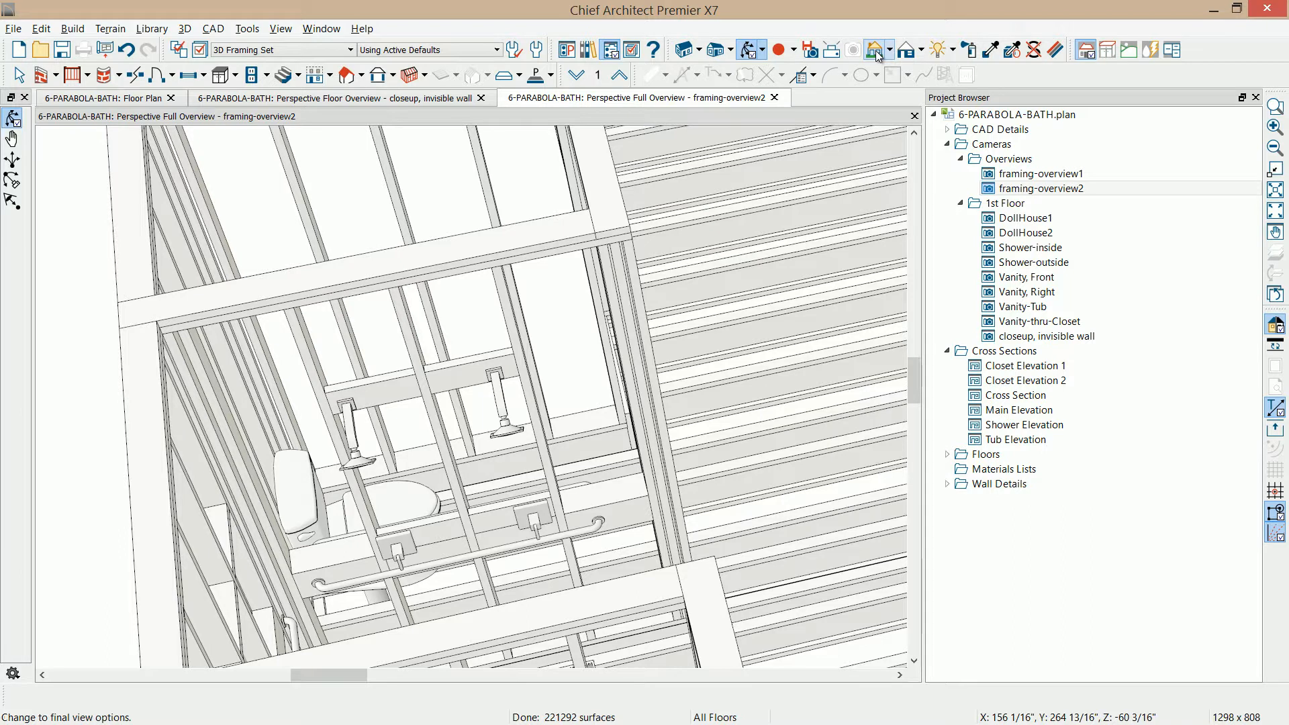
{"action": "left_click", "coordinate": [748, 50]}
{"action": "left_click_drag", "start_coordinate": [693, 461], "coordinate": [606, 466]}
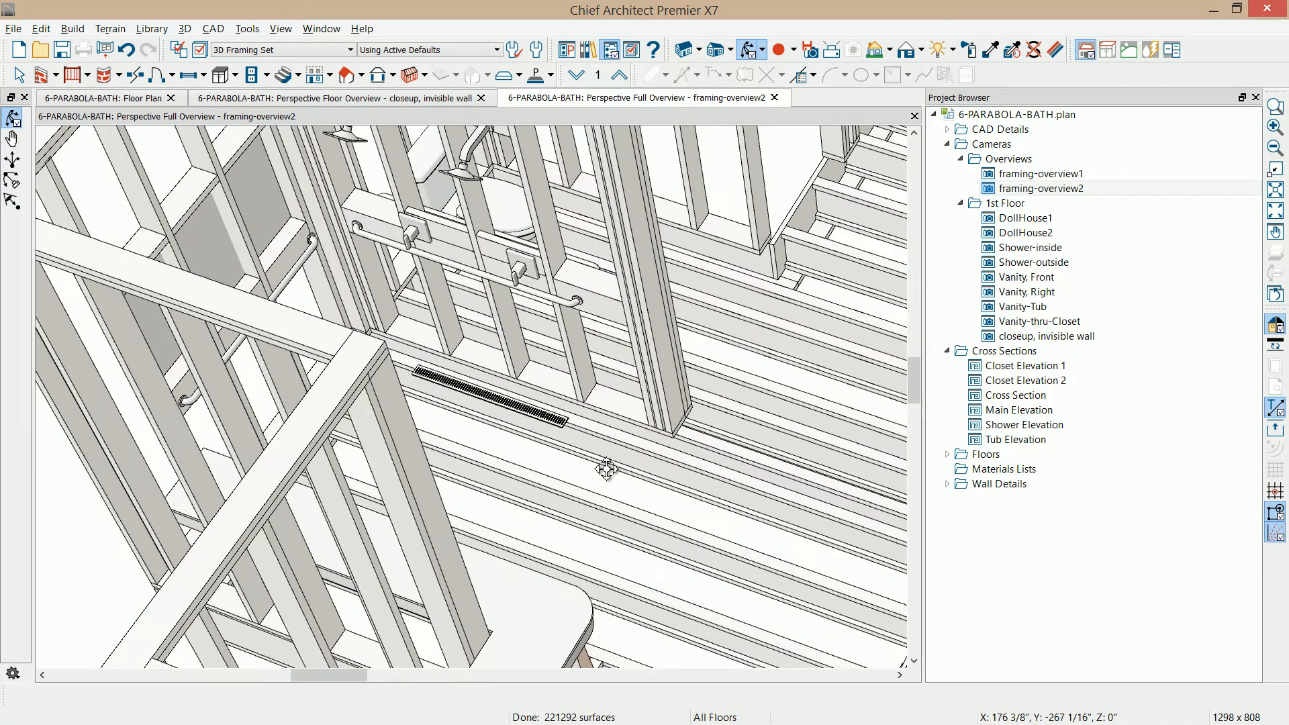
{"action": "left_click_drag", "start_coordinate": [646, 401], "coordinate": [496, 460]}
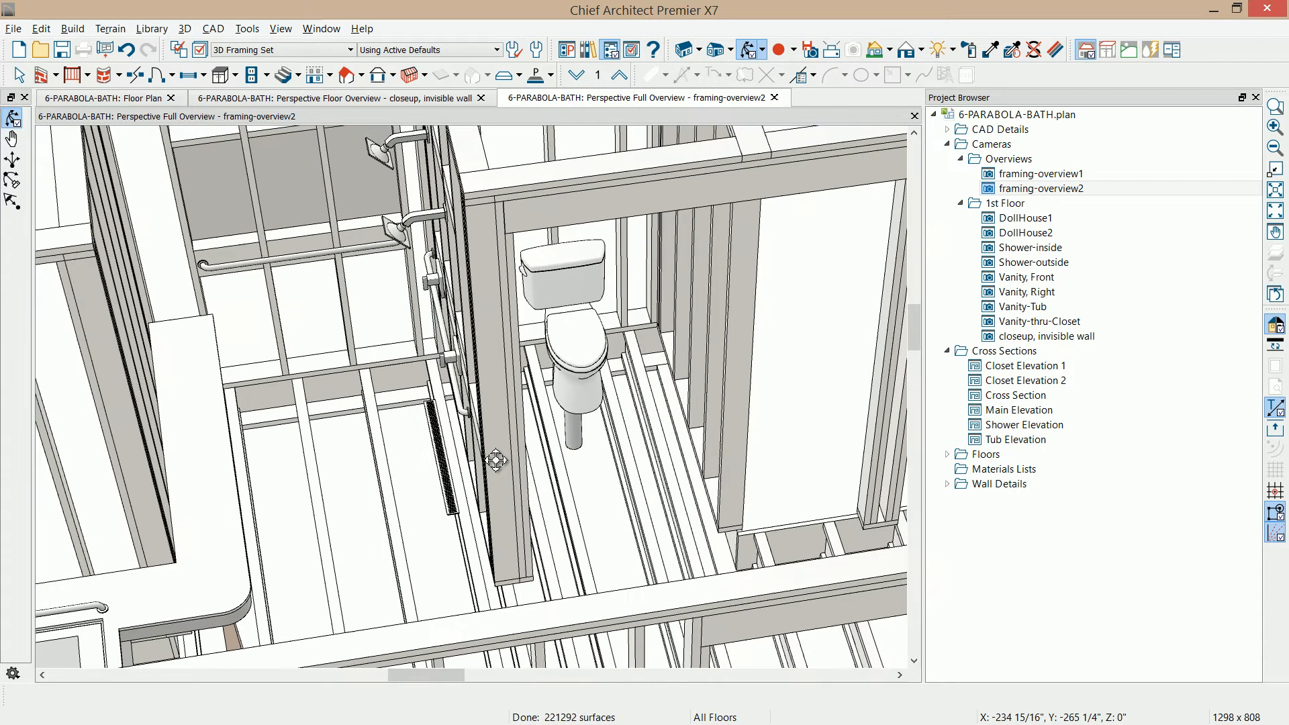
{"action": "left_click", "coordinate": [875, 50]}
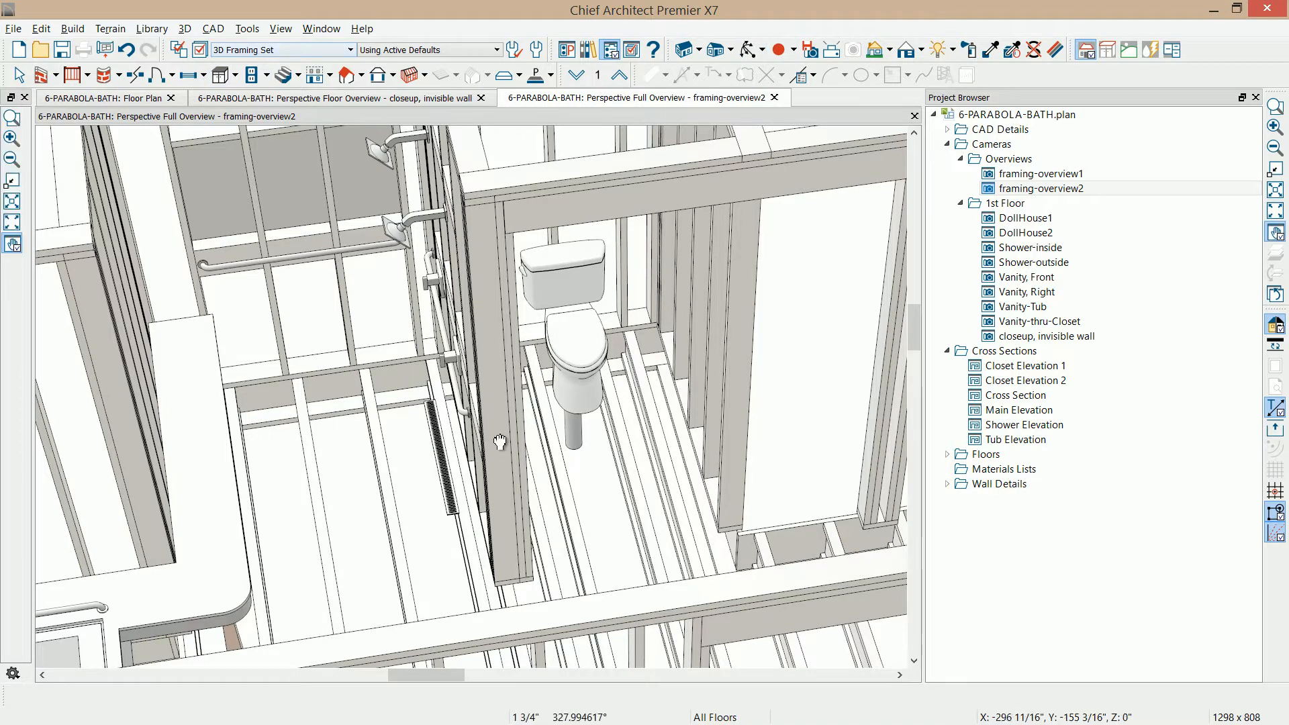
{"action": "scroll", "coordinate": [436, 435], "scroll_direction": "down", "scroll_amount": 2}
{"action": "left_click_drag", "start_coordinate": [457, 446], "coordinate": [409, 490]}
{"action": "scroll", "coordinate": [409, 490], "scroll_direction": "up", "scroll_amount": 2}
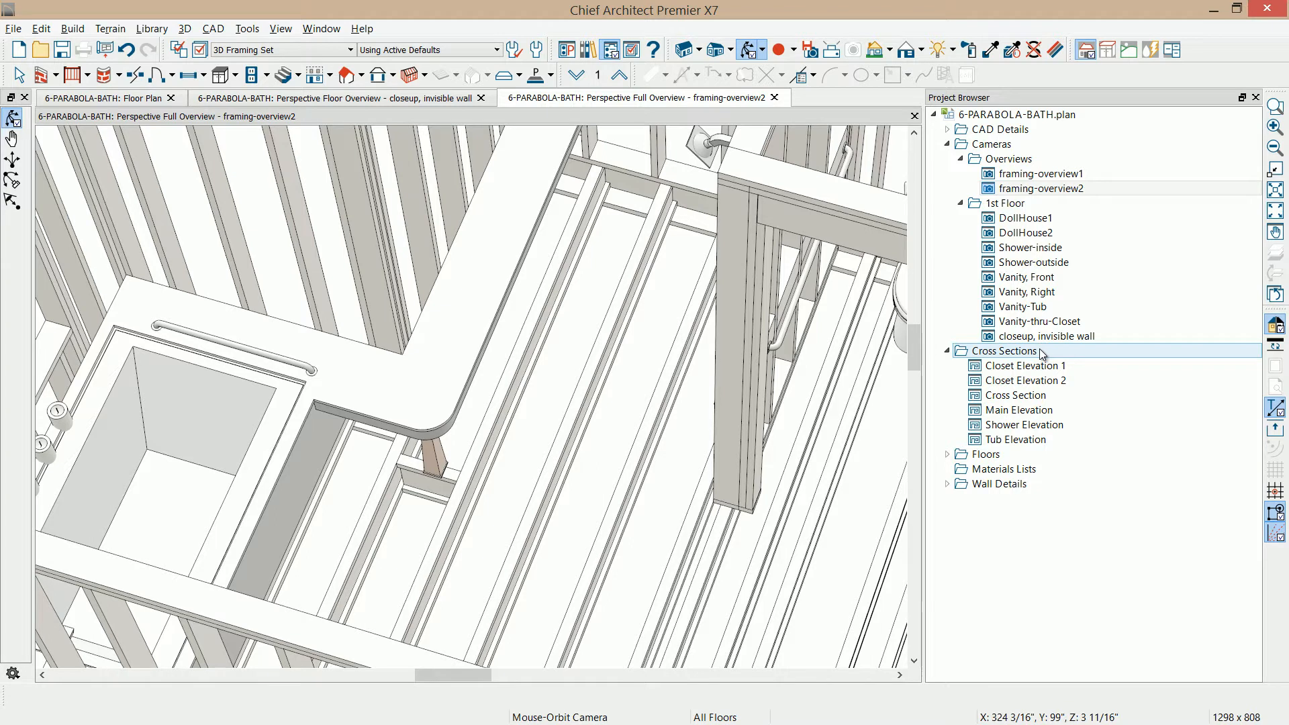
Open the saved Cross Section and look at the shower niche, grab bar blocking and toilet drain notes.
{"action": "double_click", "coordinate": [1033, 397]}
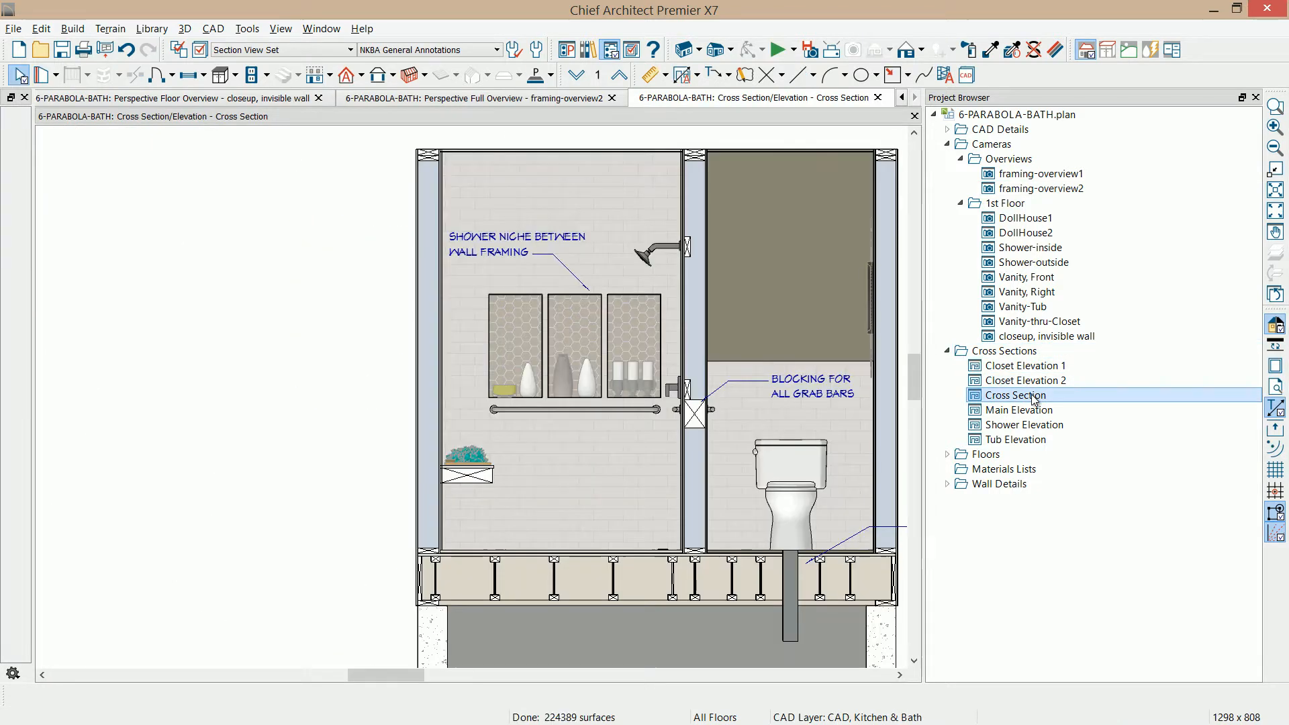
{"action": "mouse_move", "coordinate": [625, 542]}
{"action": "middle_mouse_down"}
{"action": "mouse_move", "coordinate": [588, 525]}
{"action": "mouse_move", "coordinate": [485, 537]}
{"action": "middle_mouse_up"}
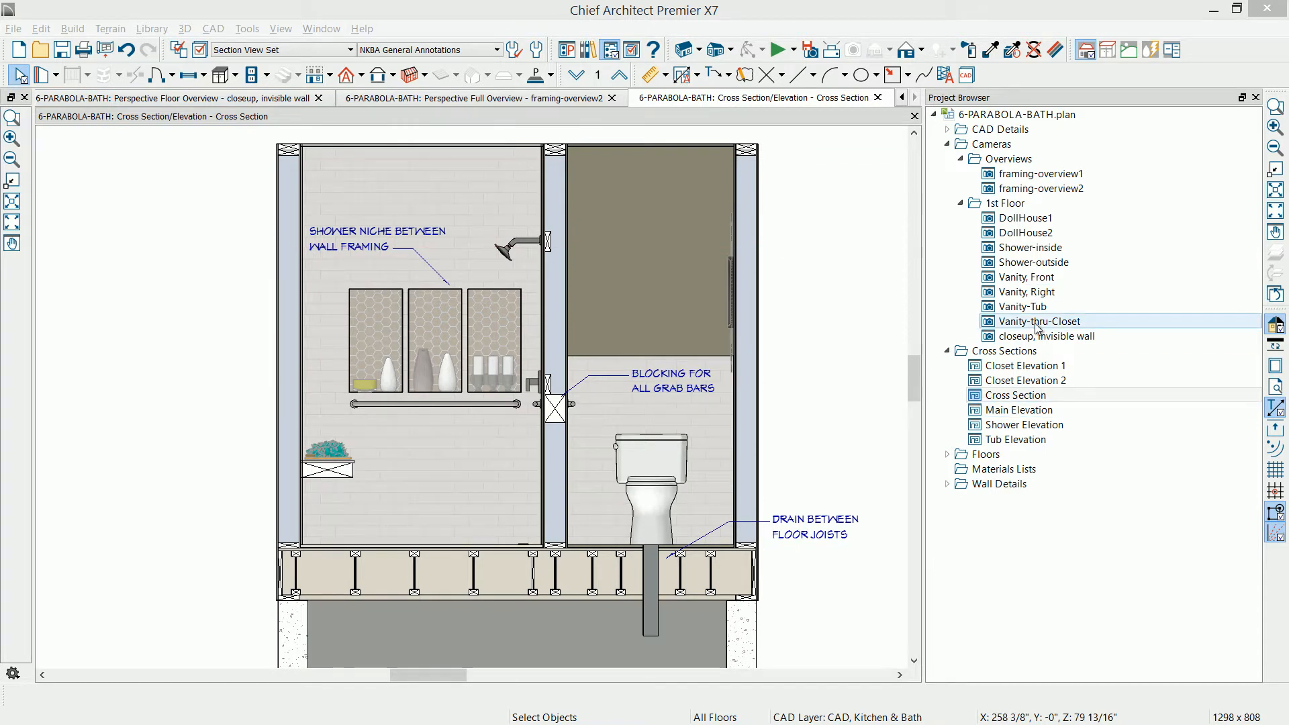
Open the saved Vanity-thru-Closet camera and close the Project Browser.
{"action": "left_click", "coordinate": [1036, 321]}
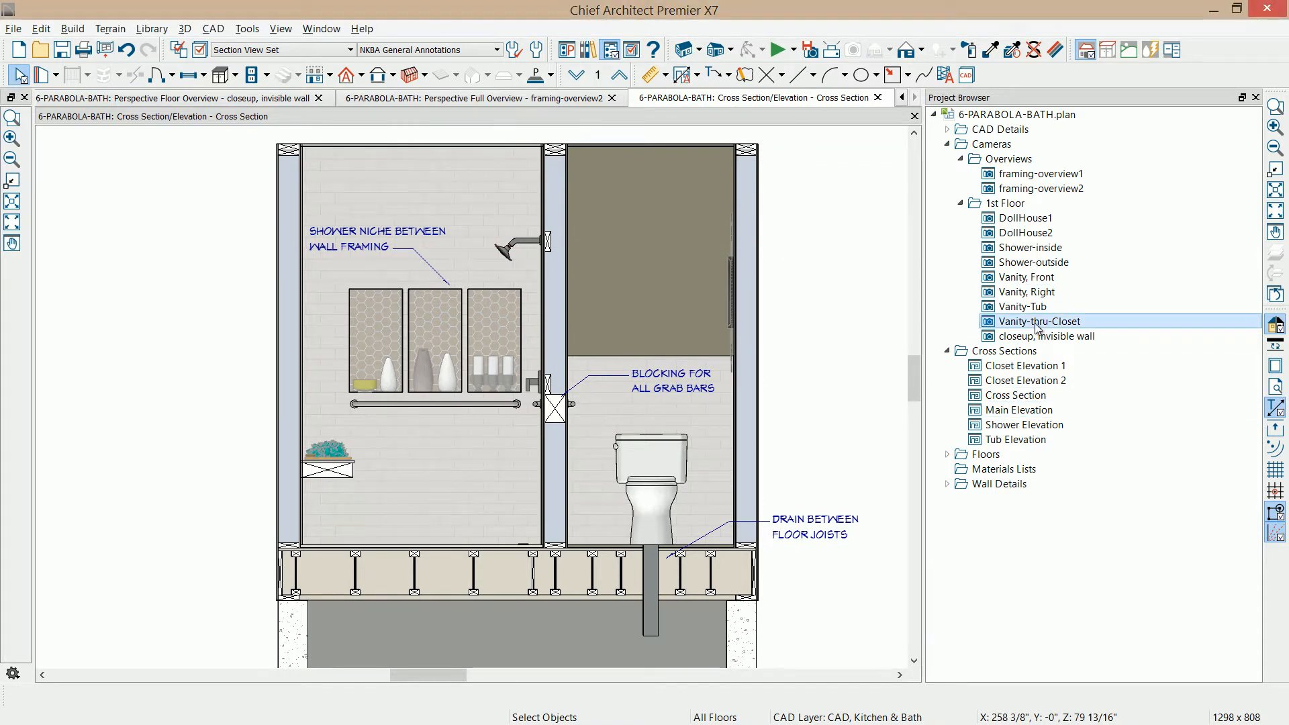
{"action": "double_click", "coordinate": [1037, 322]}
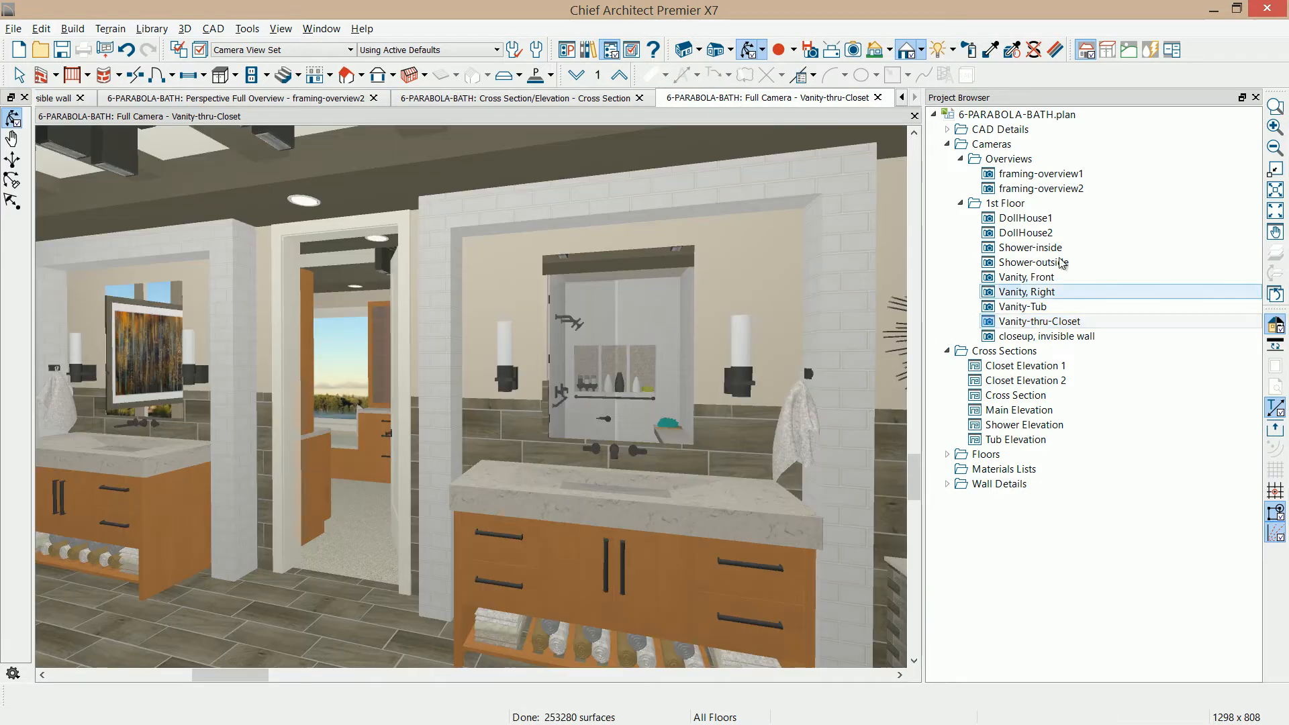
{"action": "left_click", "coordinate": [1255, 98]}
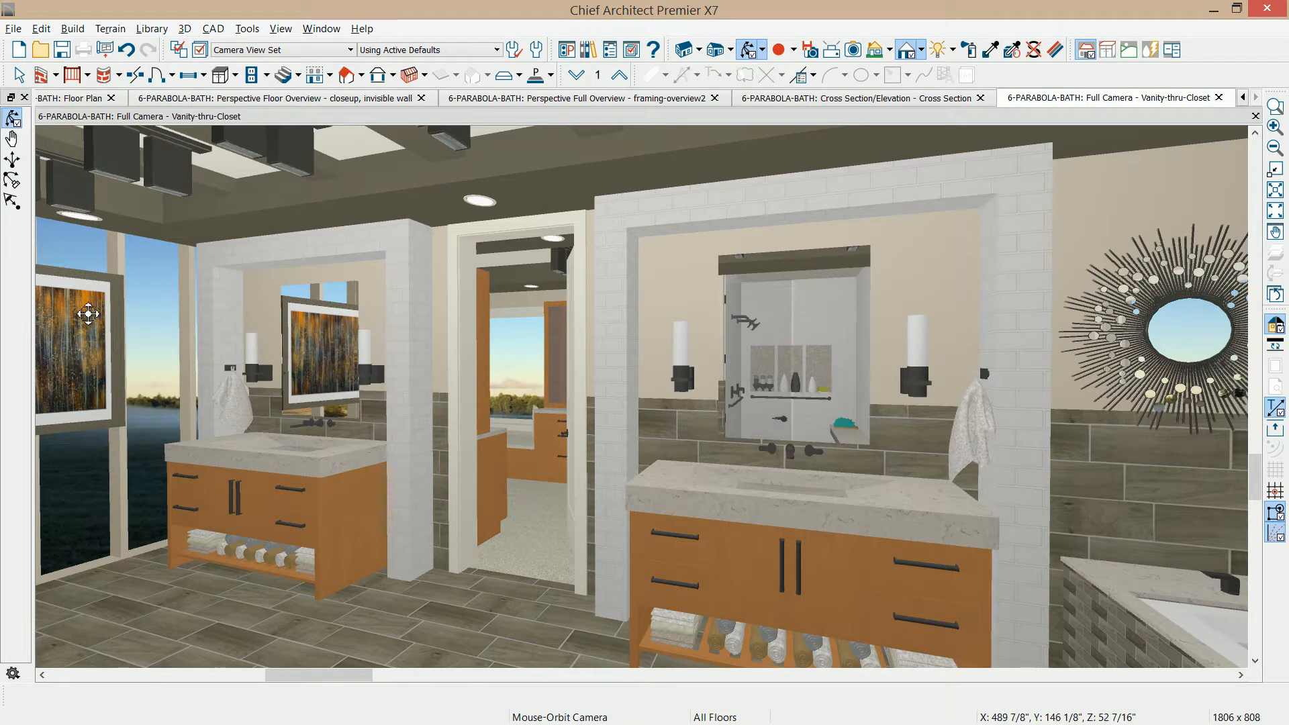
In the floor plan, turn on the display of the Walls, Invisible layer in the Kitchen & Bath Set.
{"action": "left_click", "coordinate": [79, 99]}
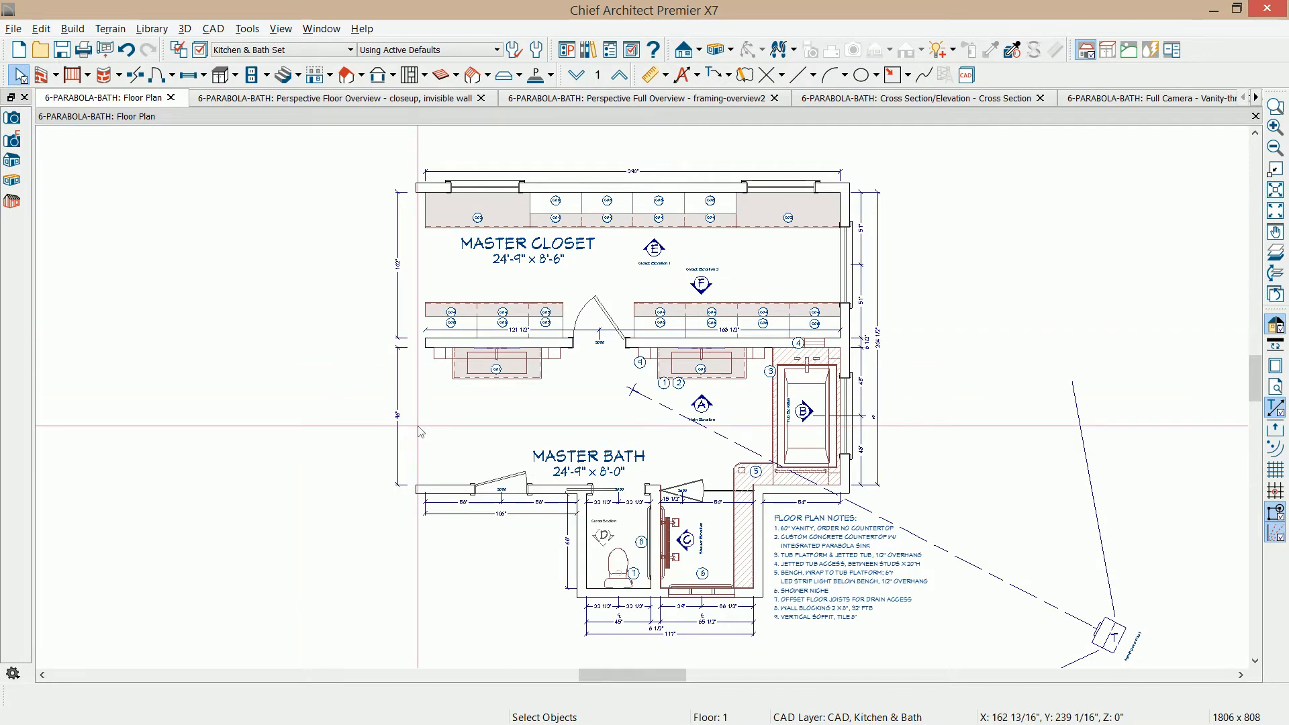
{"action": "left_click", "coordinate": [200, 49]}
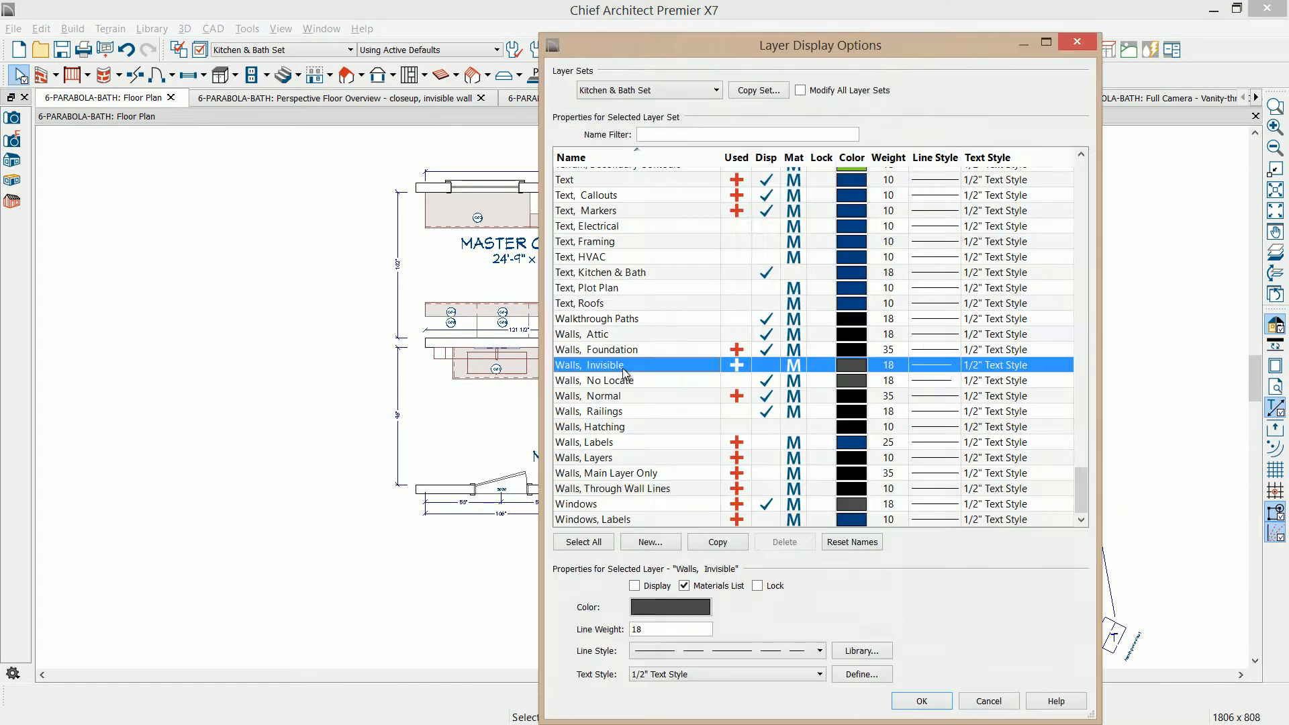
{"action": "left_click", "coordinate": [766, 364]}
{"action": "left_click", "coordinate": [921, 701]}
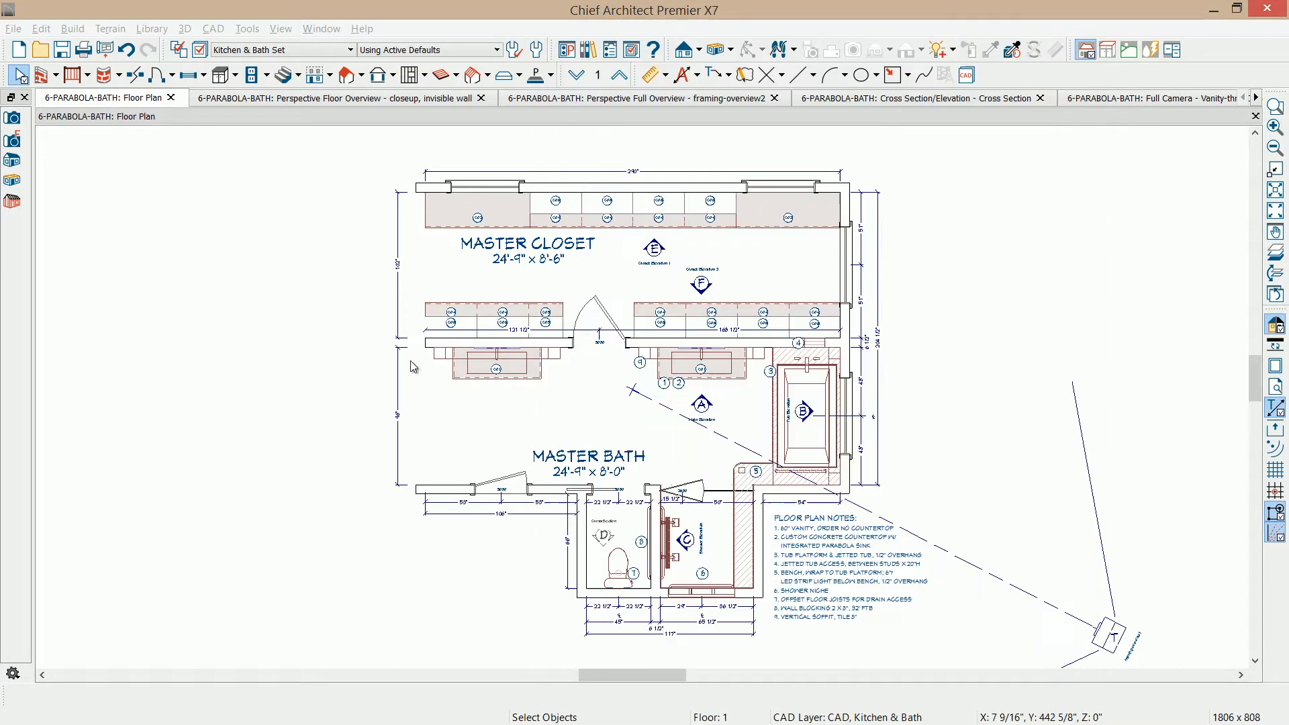
Turn off the Invisible option of the plan's left exterior wall and show the Vanity-thru-Closet camera in final view.
{"action": "double_click", "coordinate": [450, 419]}
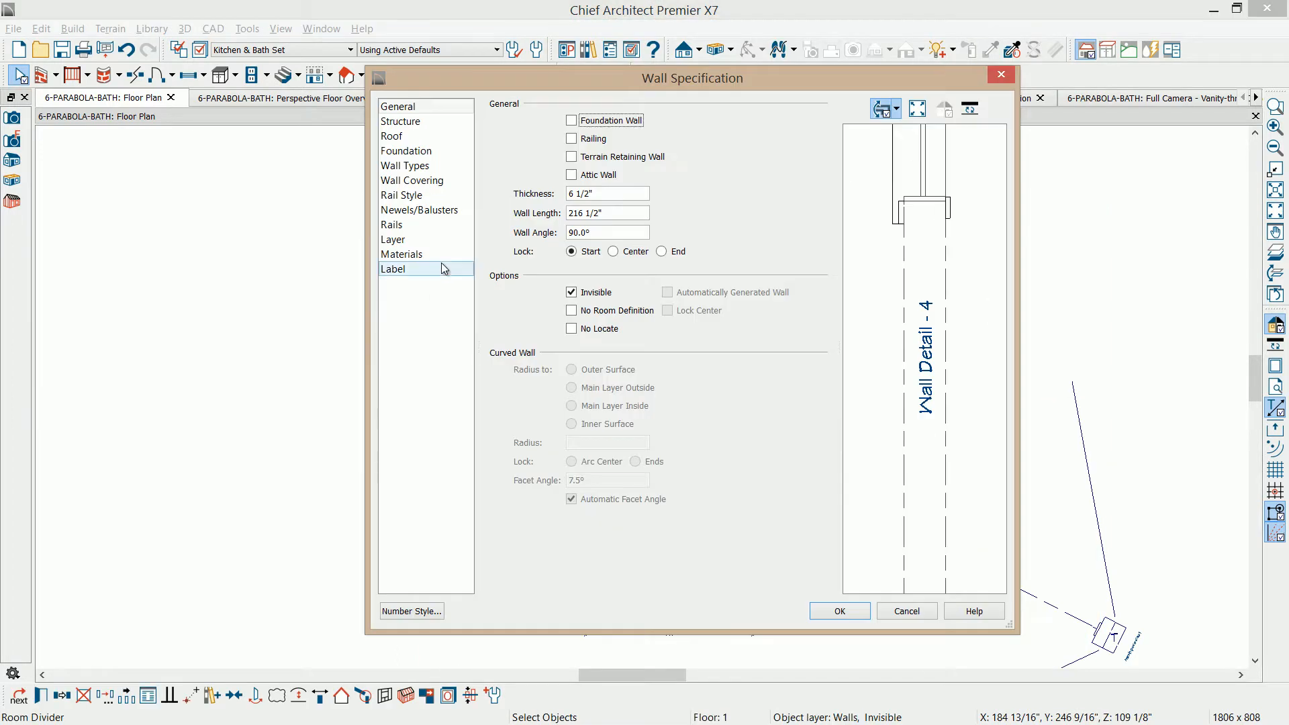
{"action": "left_click", "coordinate": [571, 292]}
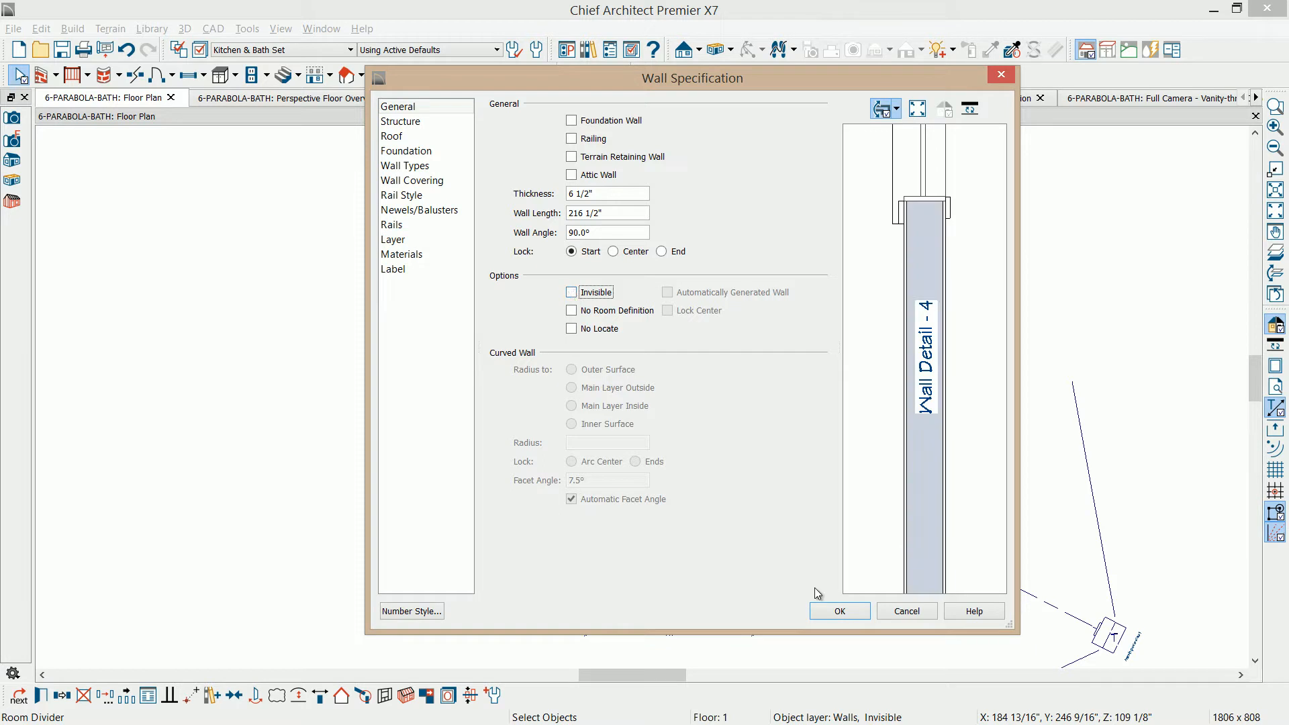
{"action": "left_click", "coordinate": [838, 611]}
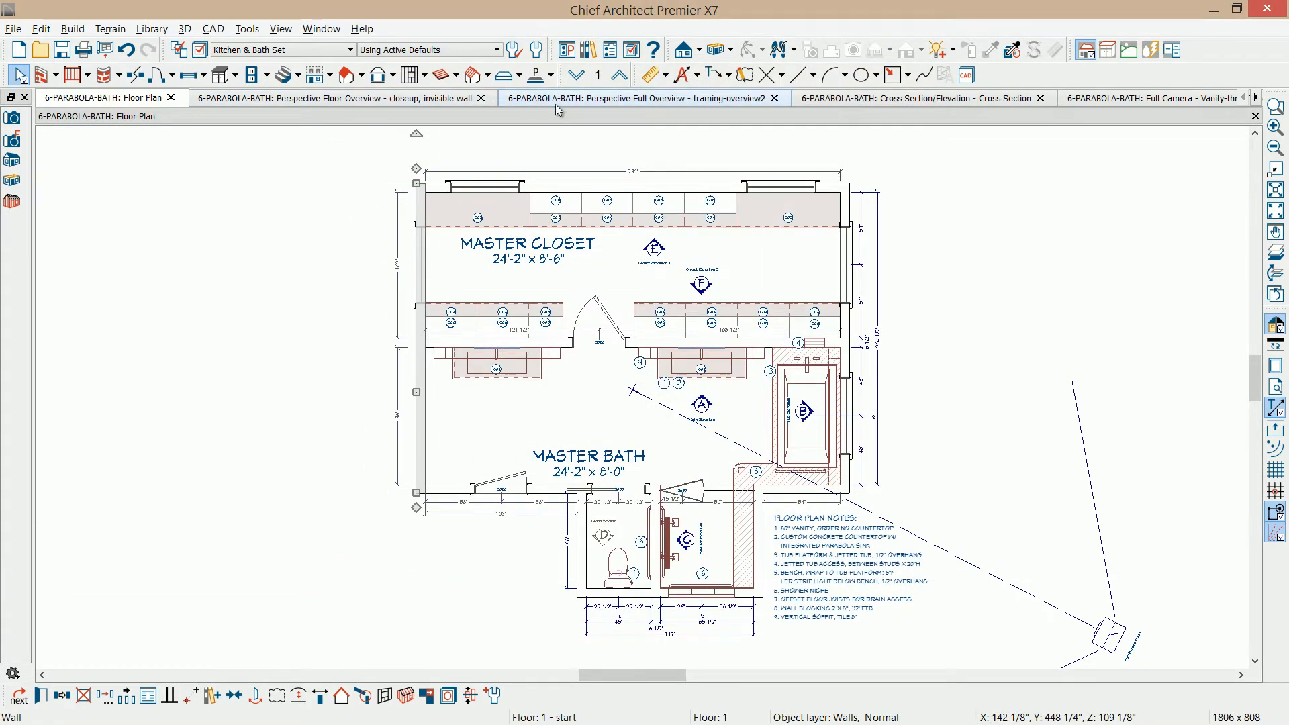
{"action": "left_click", "coordinate": [1093, 101]}
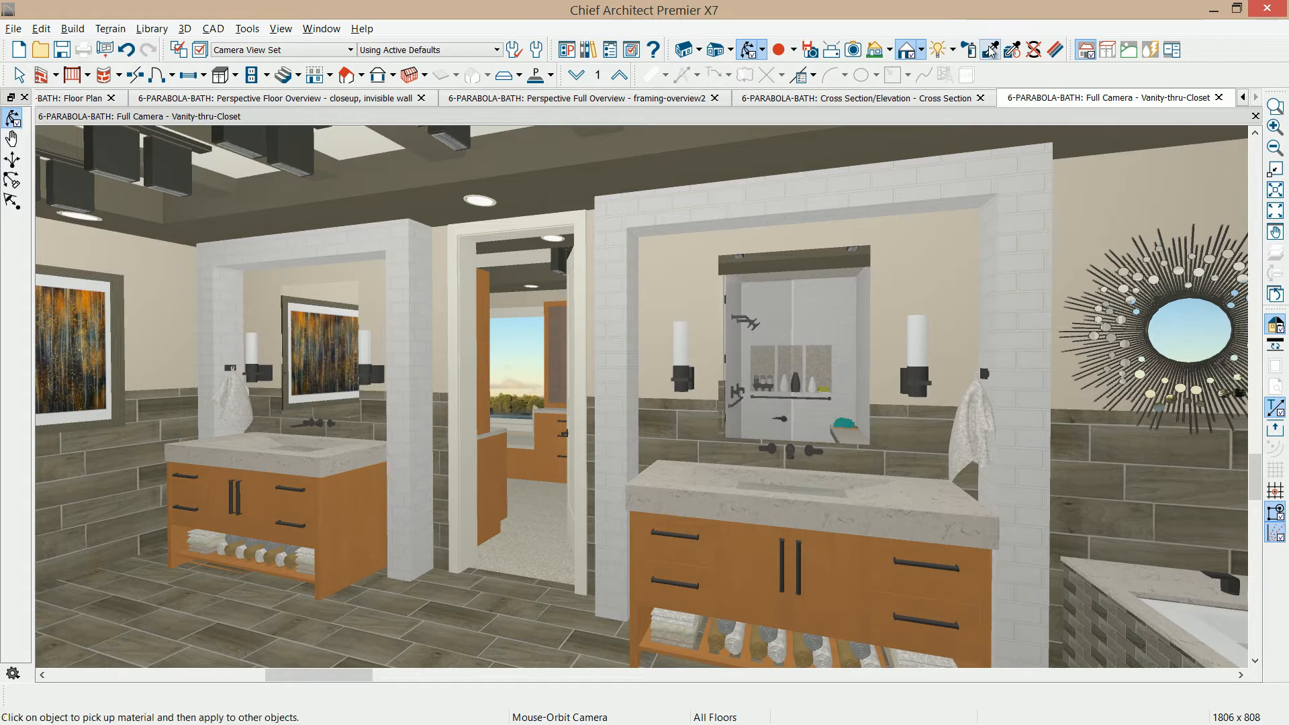
{"action": "left_click", "coordinate": [875, 55]}
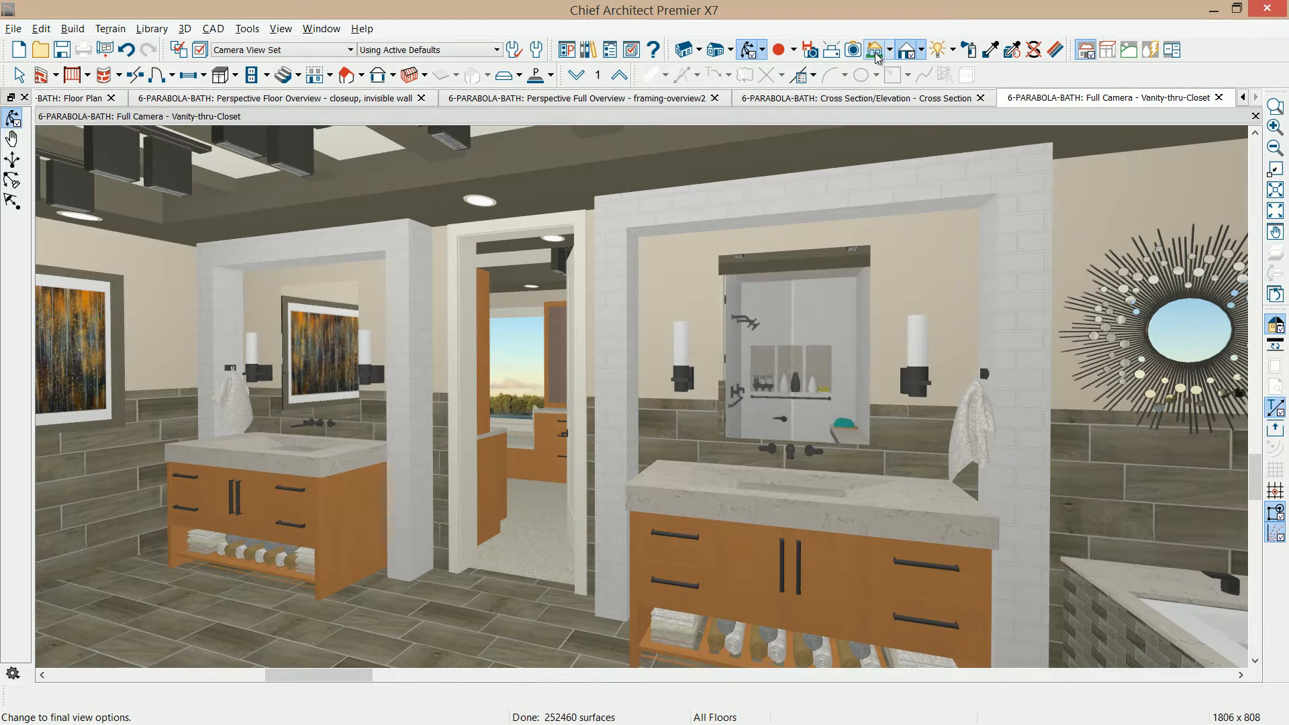
Review the preview and final view Software Edge Smoothing settings in the Render preferences and check the final view choices.
{"action": "left_click", "coordinate": [568, 52]}
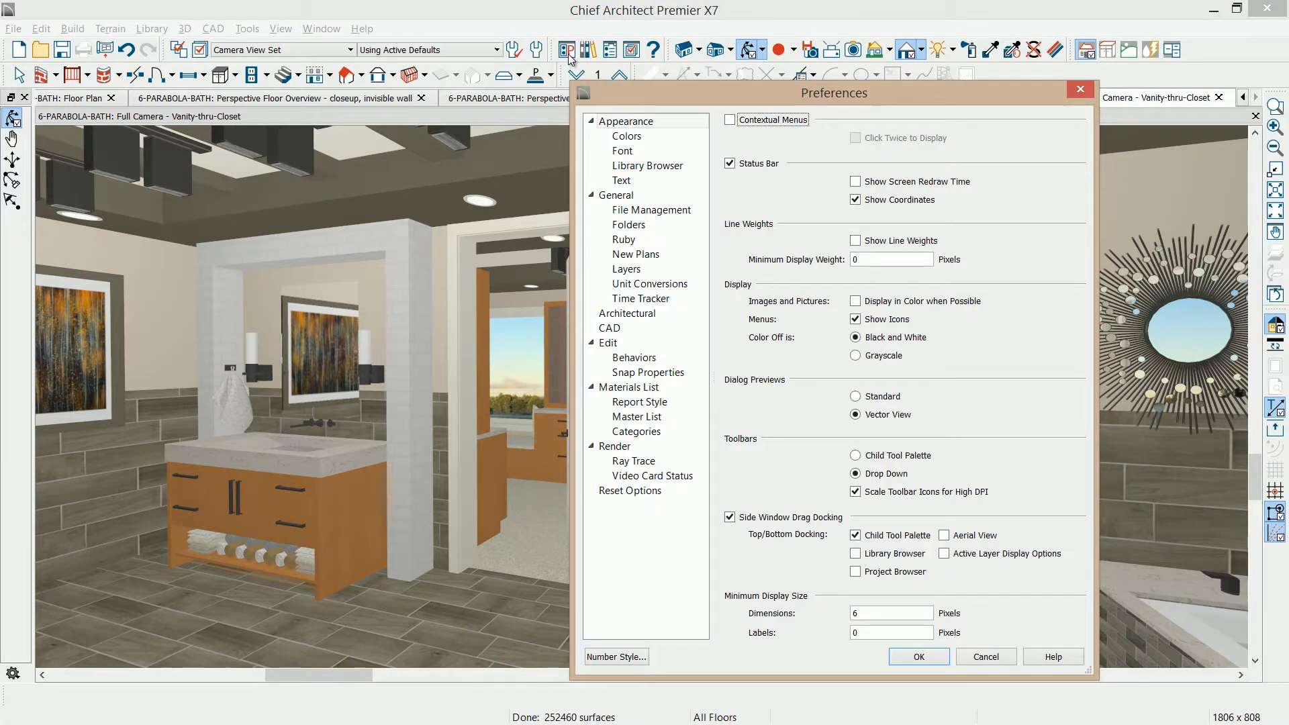
{"action": "left_click", "coordinate": [612, 446]}
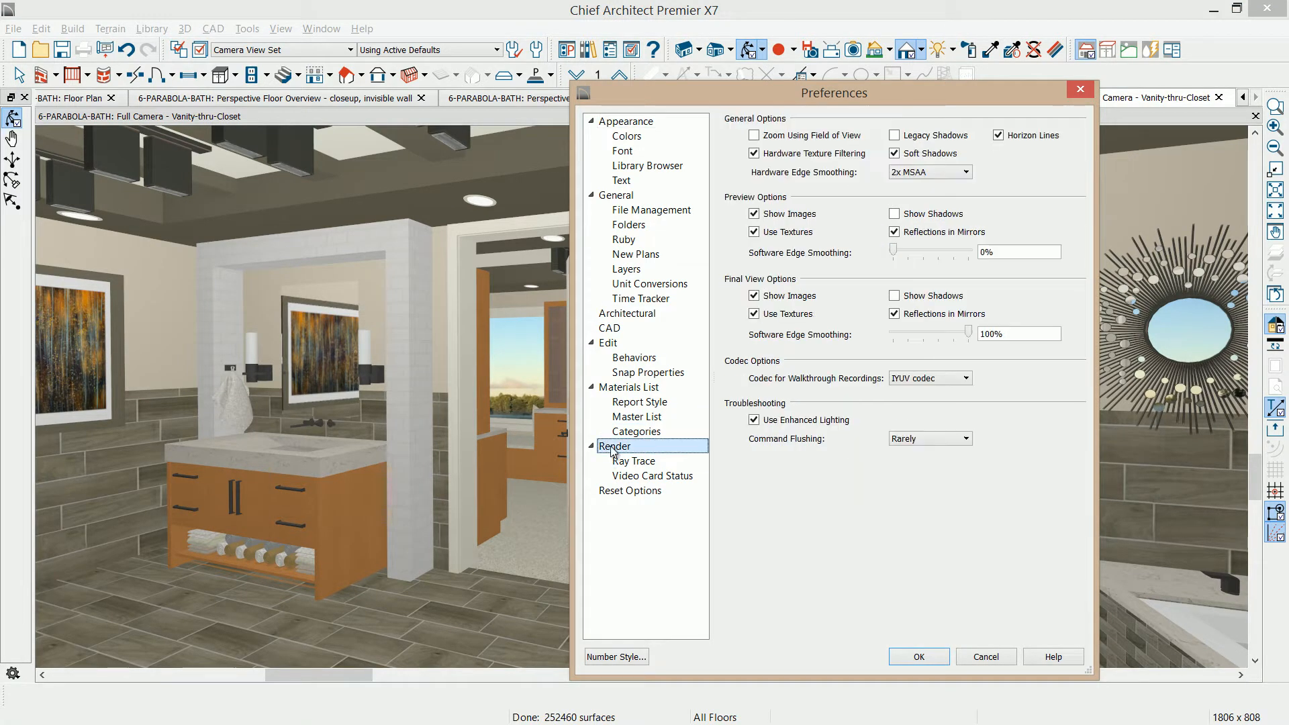
{"action": "double_click", "coordinate": [1002, 251]}
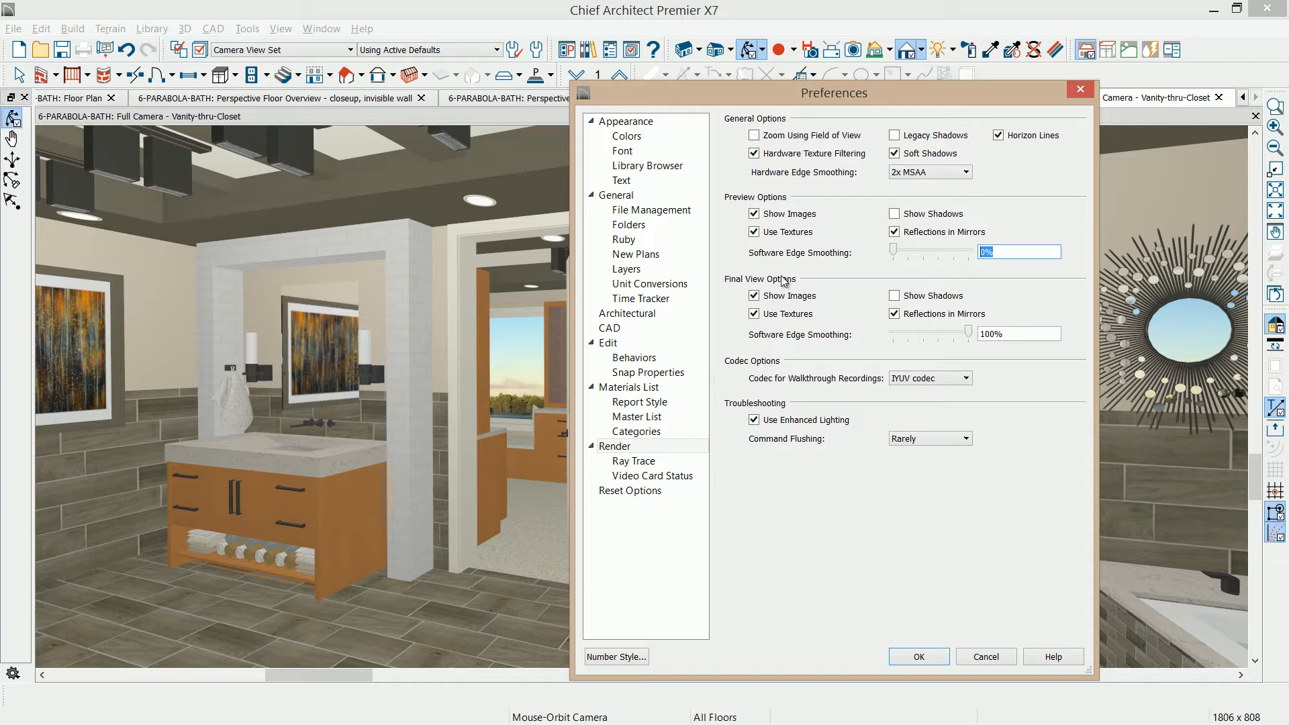
{"action": "left_click", "coordinate": [1022, 334]}
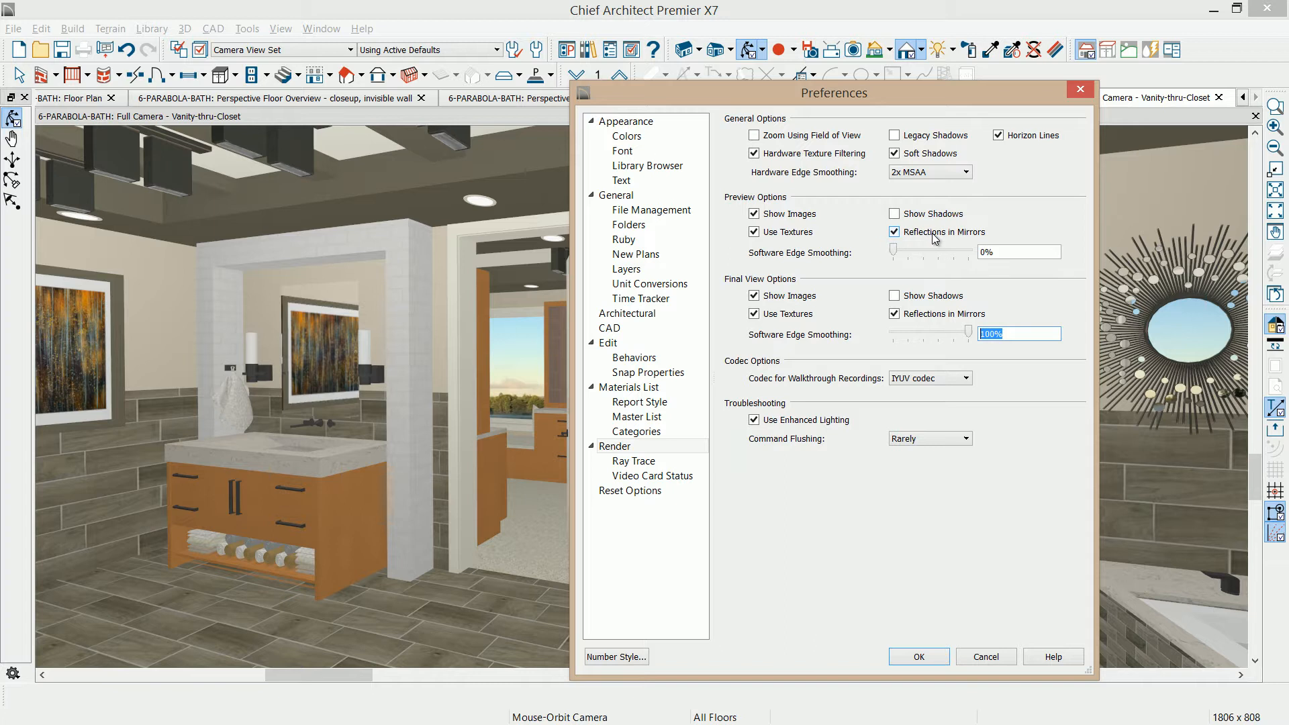
{"action": "left_click", "coordinate": [1016, 255]}
{"action": "left_click", "coordinate": [919, 657]}
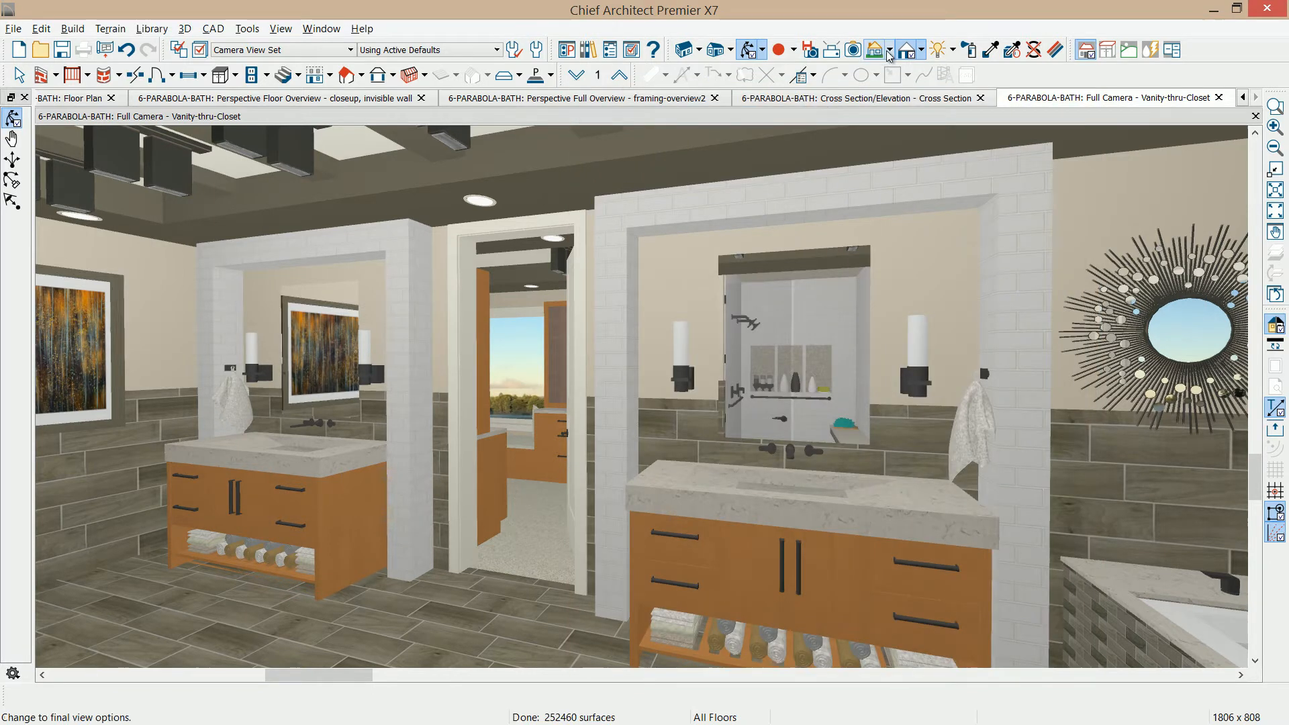
{"action": "left_click", "coordinate": [889, 50]}
{"action": "left_click", "coordinate": [890, 71]}
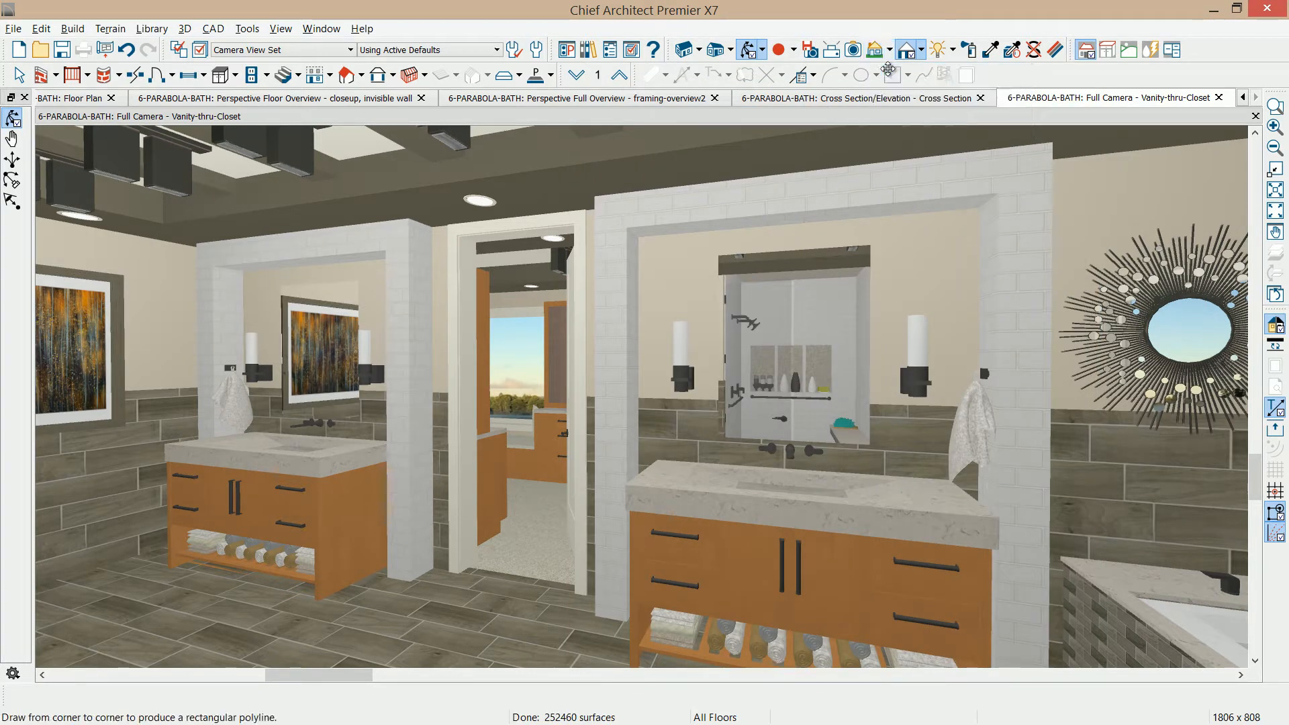
Switch the Vanity-thru-Closet view to the Vector View rendering technique.
{"action": "left_click", "coordinate": [922, 54]}
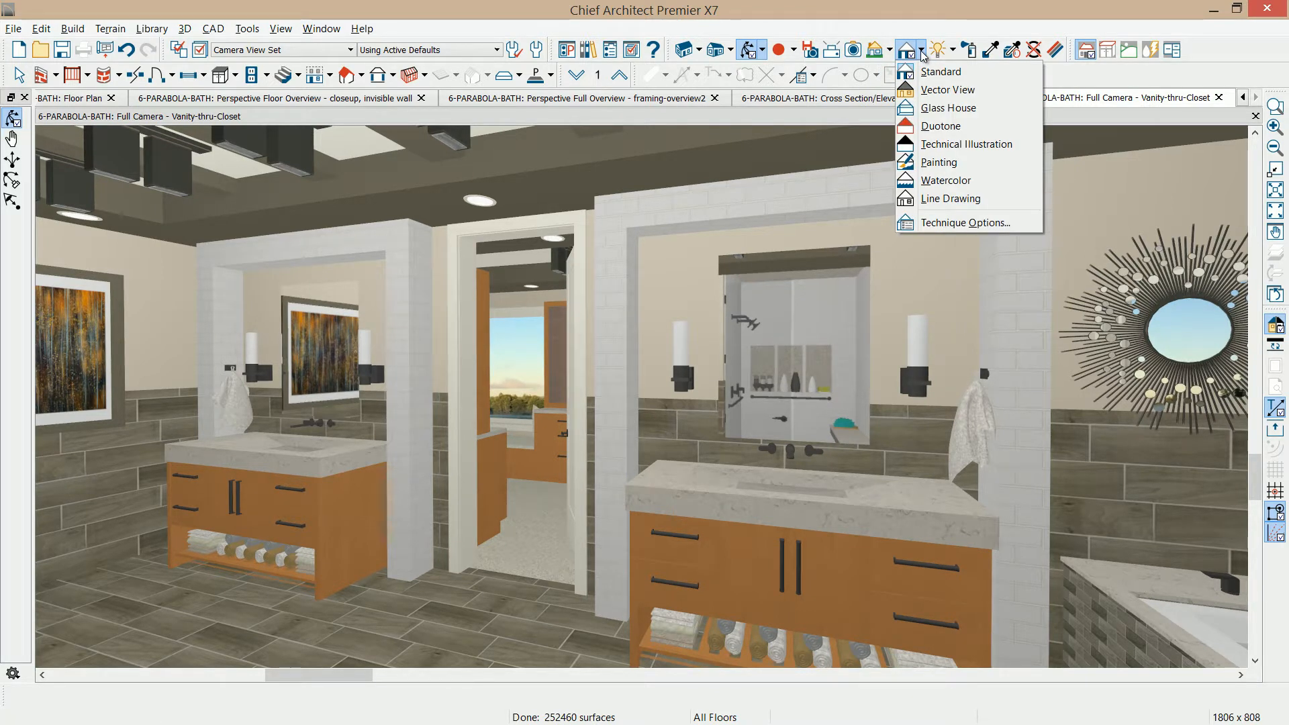
{"action": "left_click", "coordinate": [936, 90]}
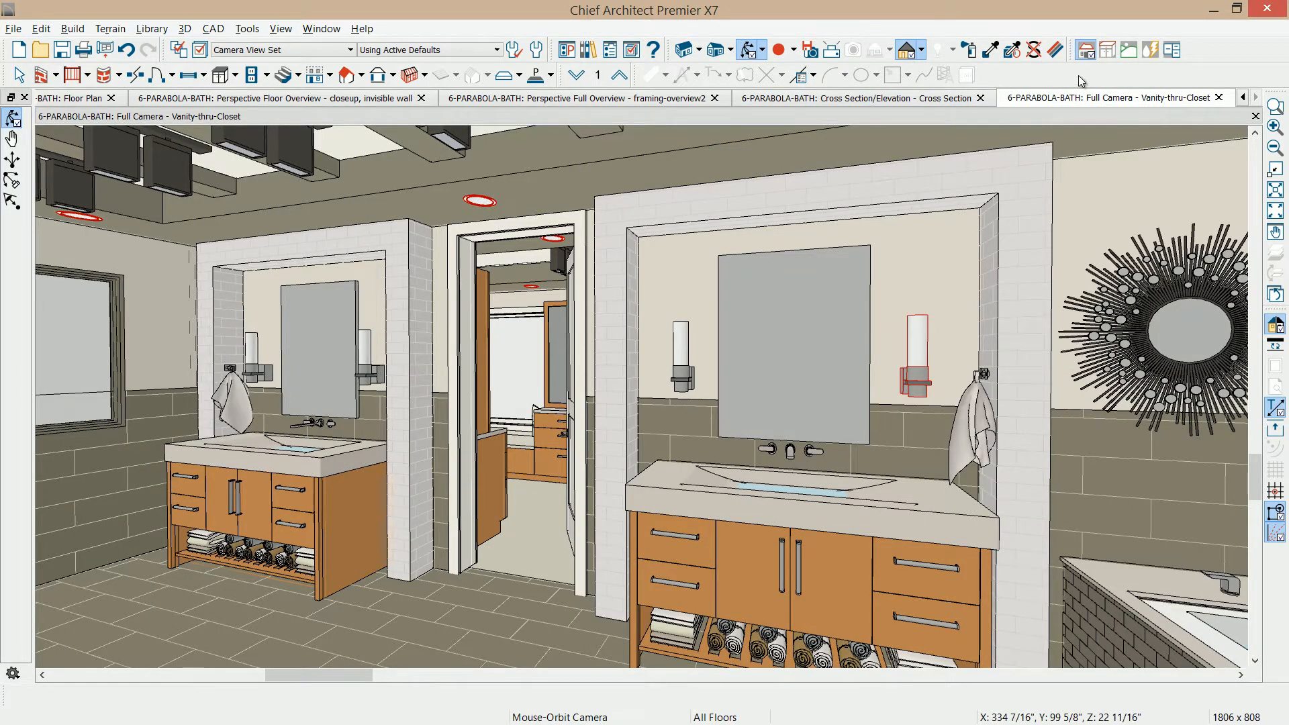
{"action": "left_click", "coordinate": [922, 51]}
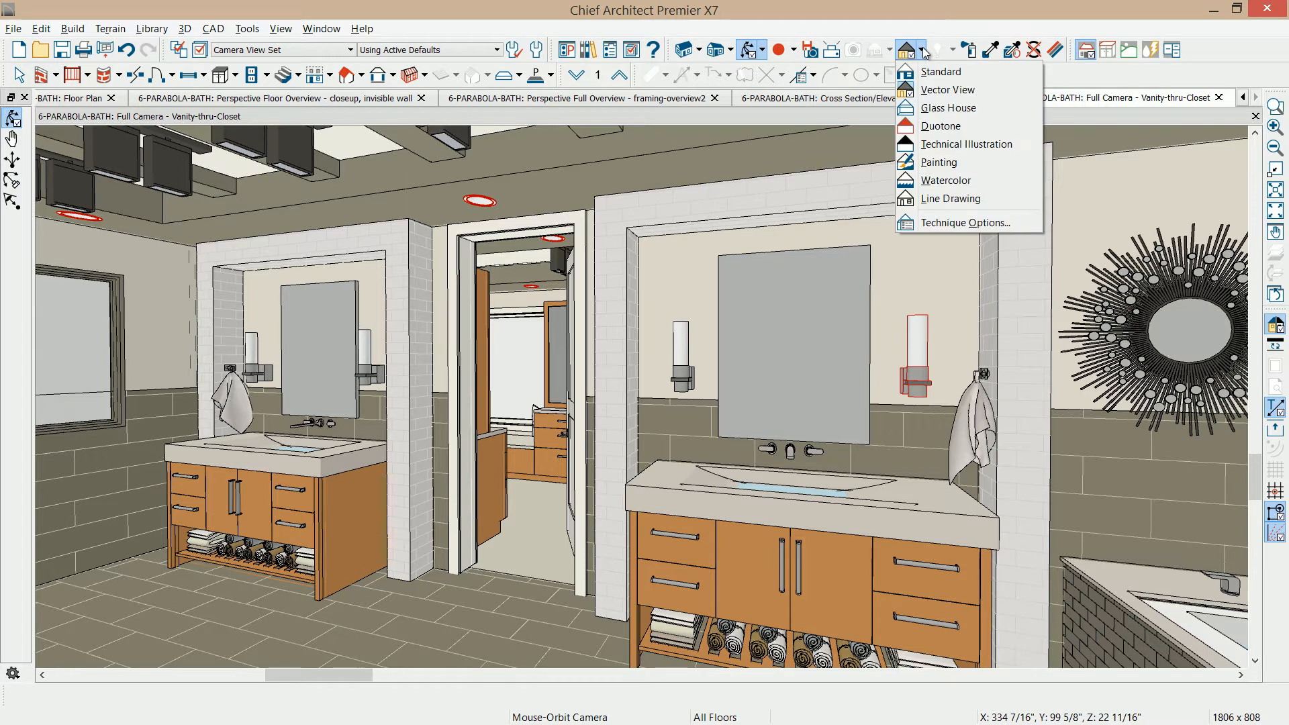
{"action": "left_click", "coordinate": [878, 47]}
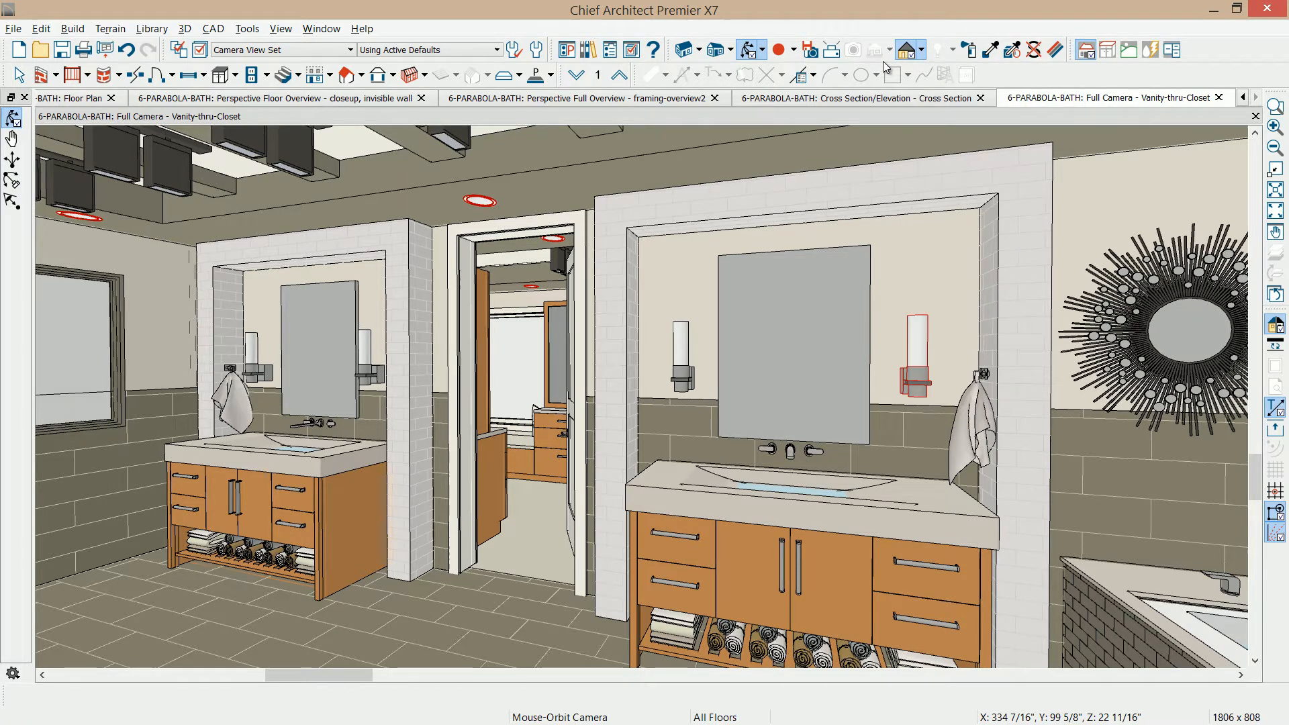
Set the preview Software Edge Smoothing to 100% in the Render preferences.
{"action": "left_click", "coordinate": [568, 50]}
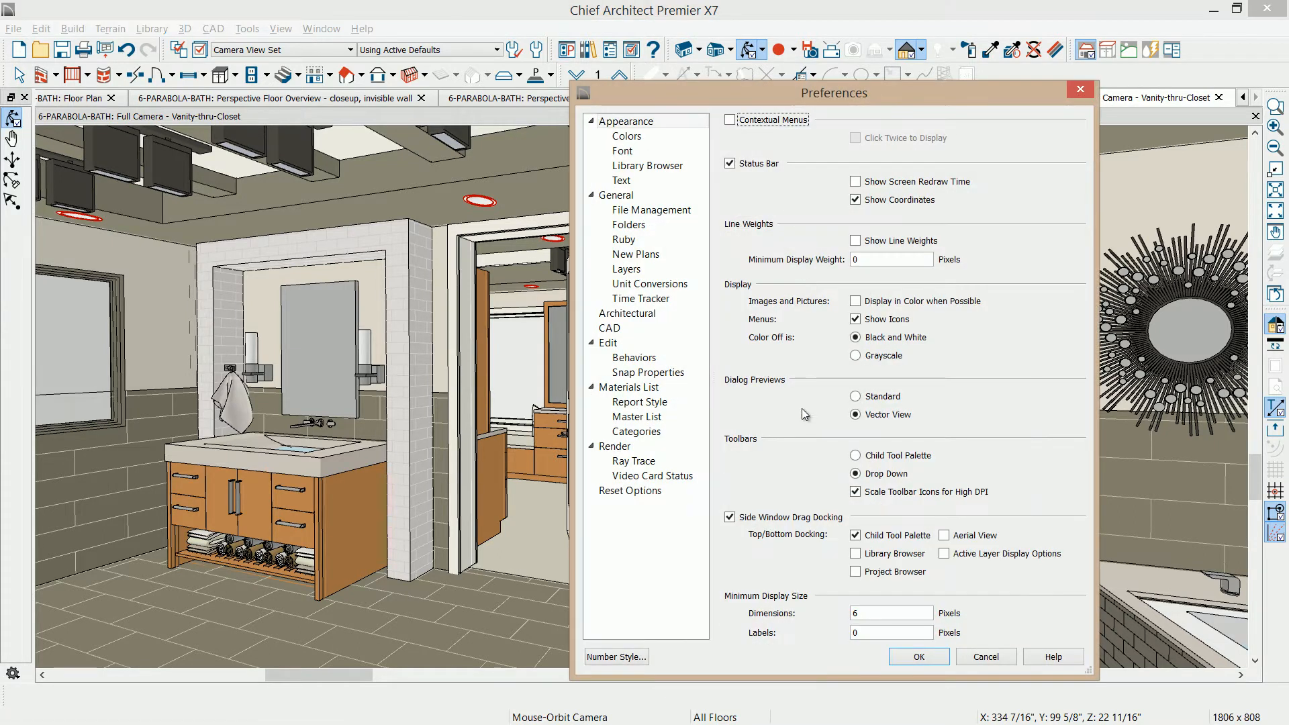
{"action": "left_click", "coordinate": [624, 446]}
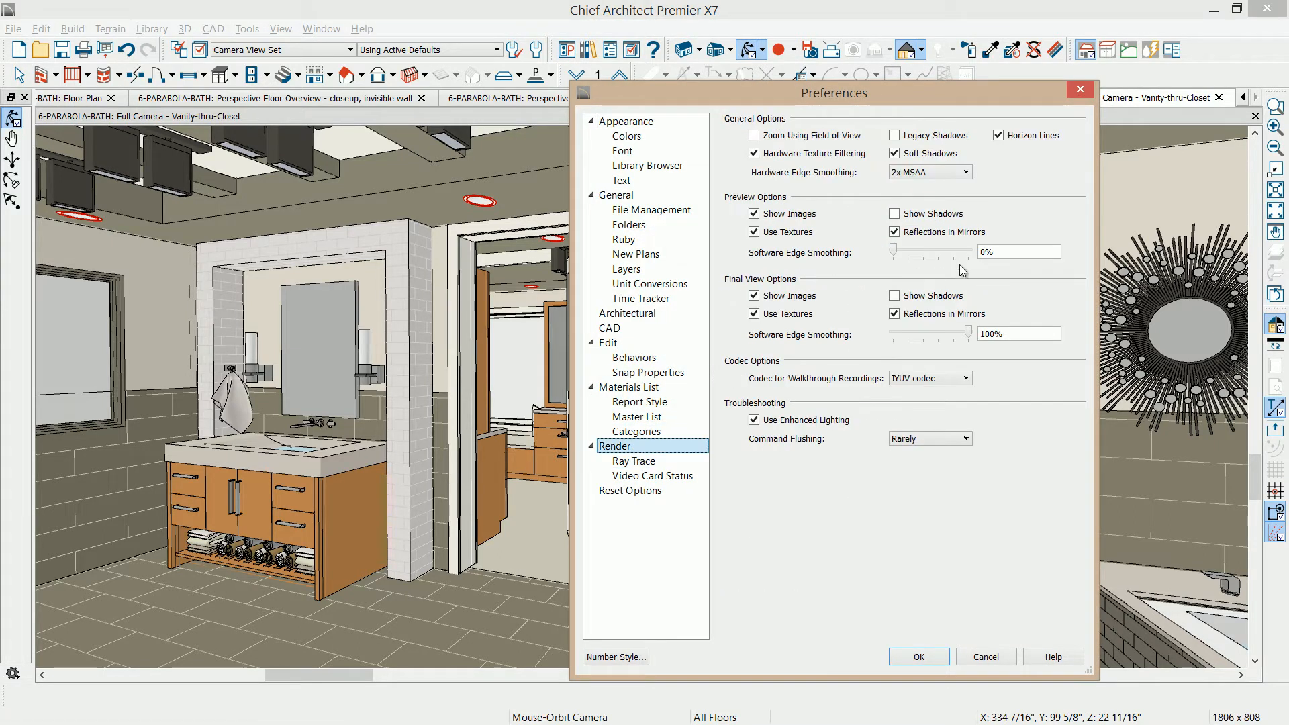
{"action": "double_click", "coordinate": [983, 252]}
{"action": "type", "text": "100"}
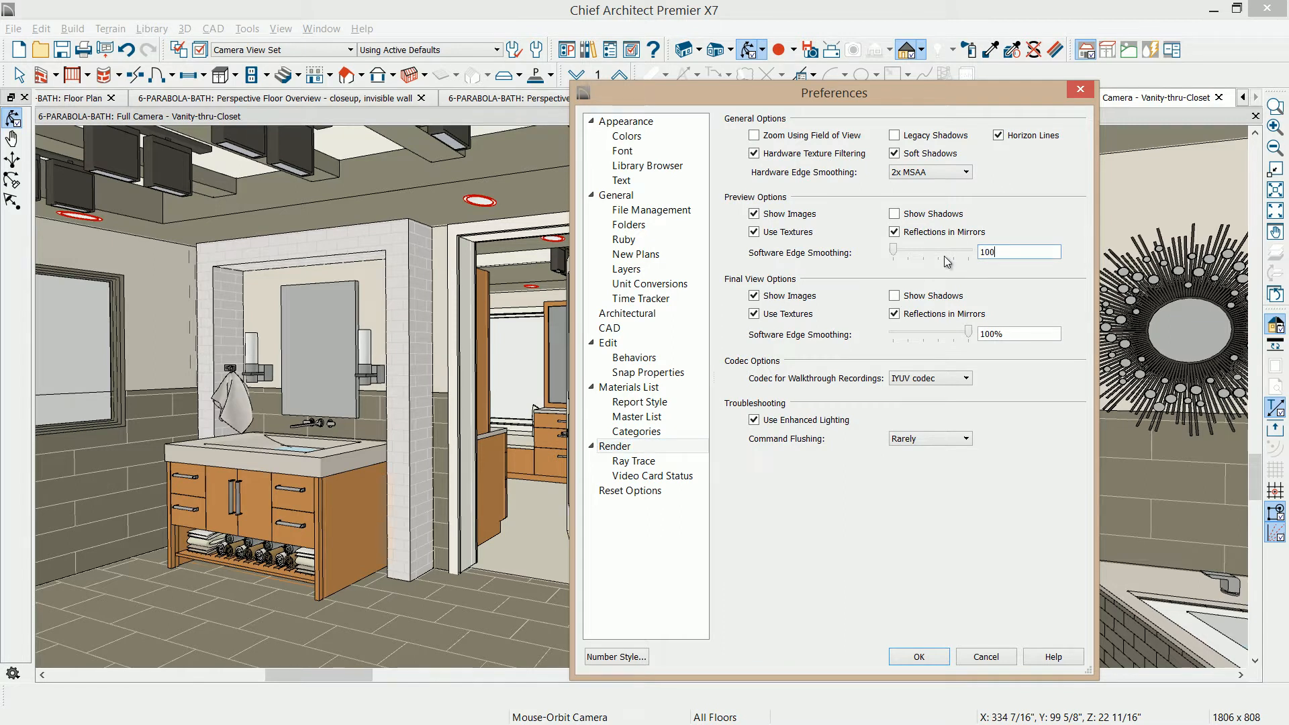
{"action": "left_click", "coordinate": [917, 656]}
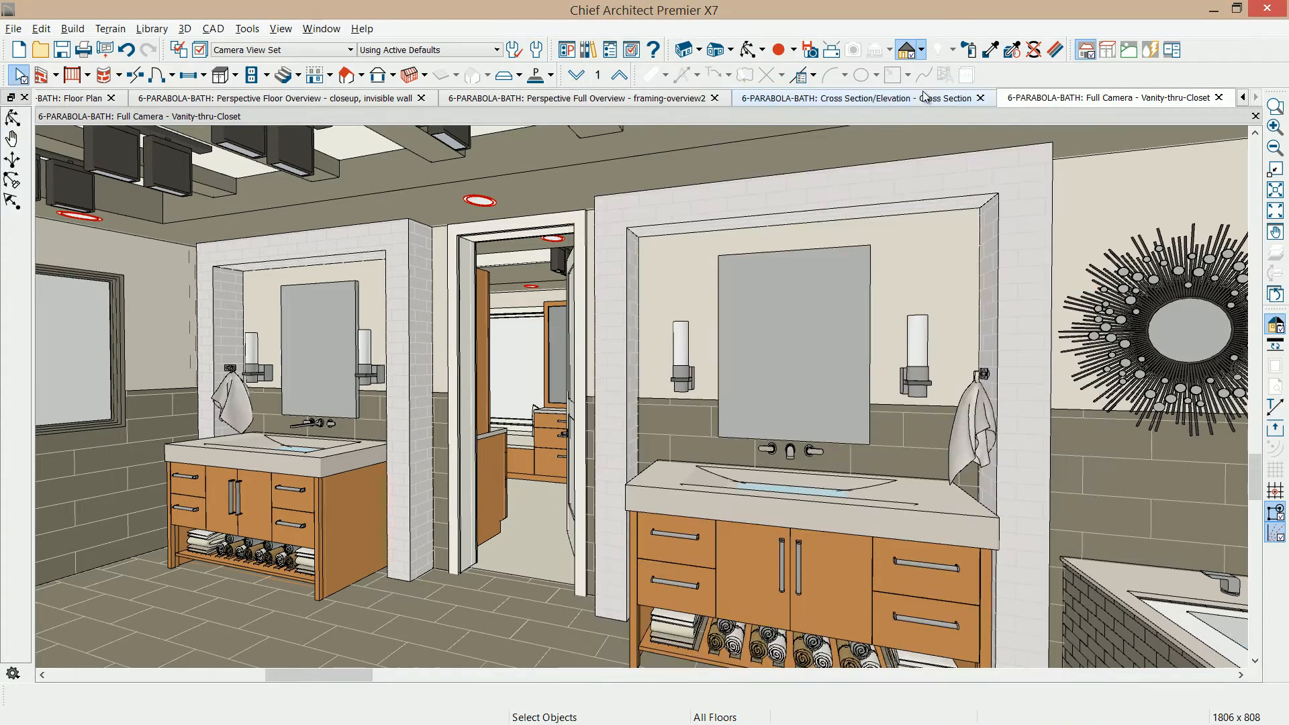
Change the Electrical, Cans layer color to dark gray (62, 62, 62) in the Camera View Set for the recessed ceiling light.
{"action": "left_click", "coordinate": [478, 201]}
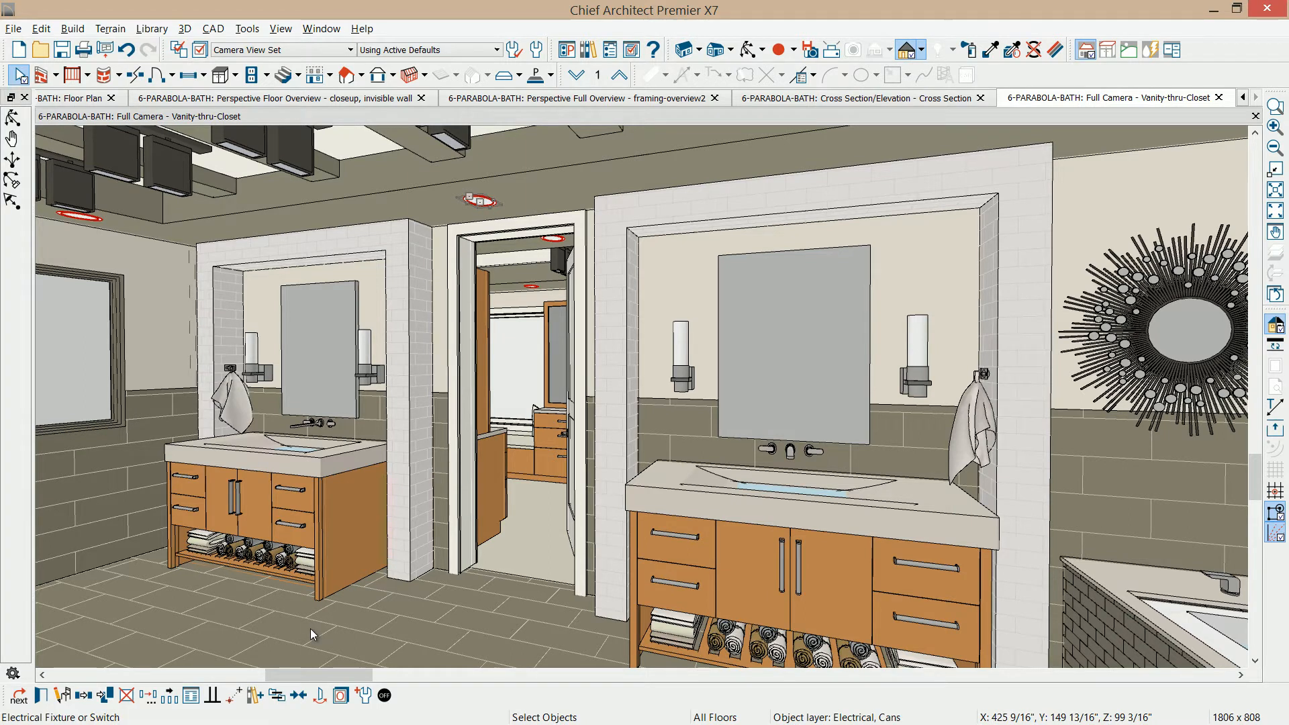
{"action": "key", "text": "ctrl+e"}
{"action": "left_click", "coordinate": [583, 224]}
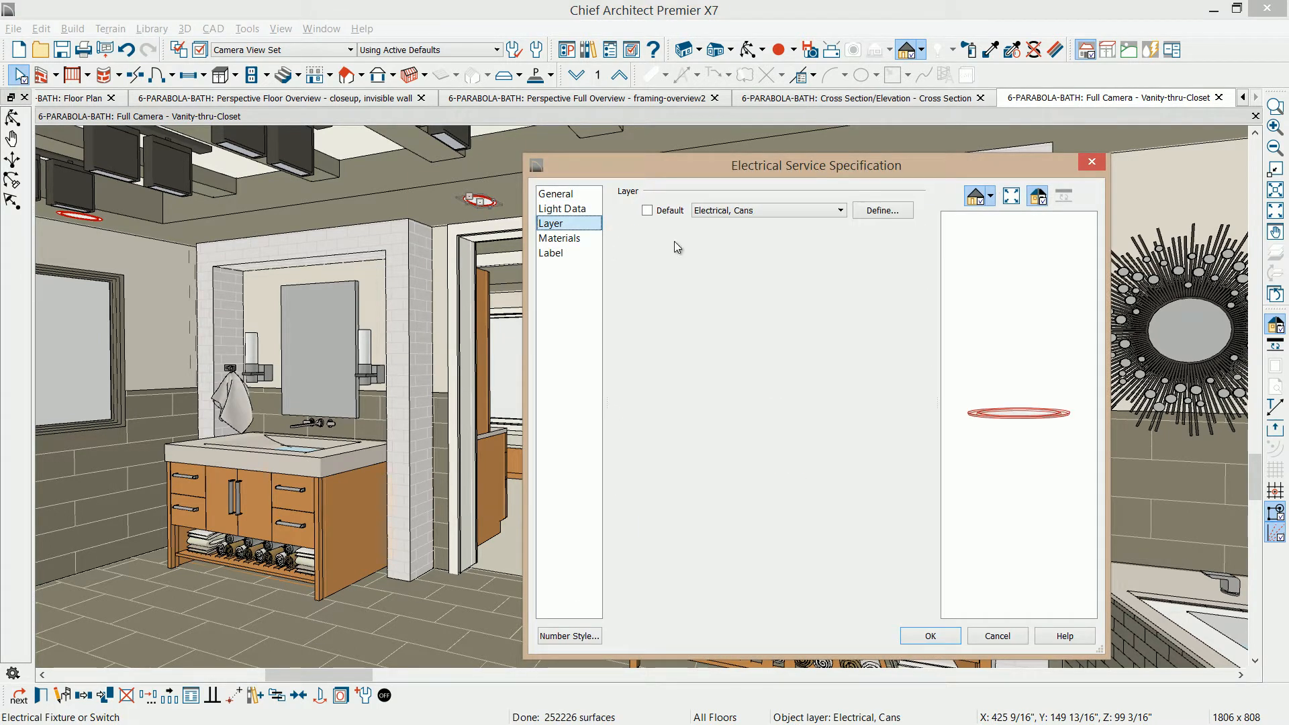
{"action": "left_click", "coordinate": [872, 211]}
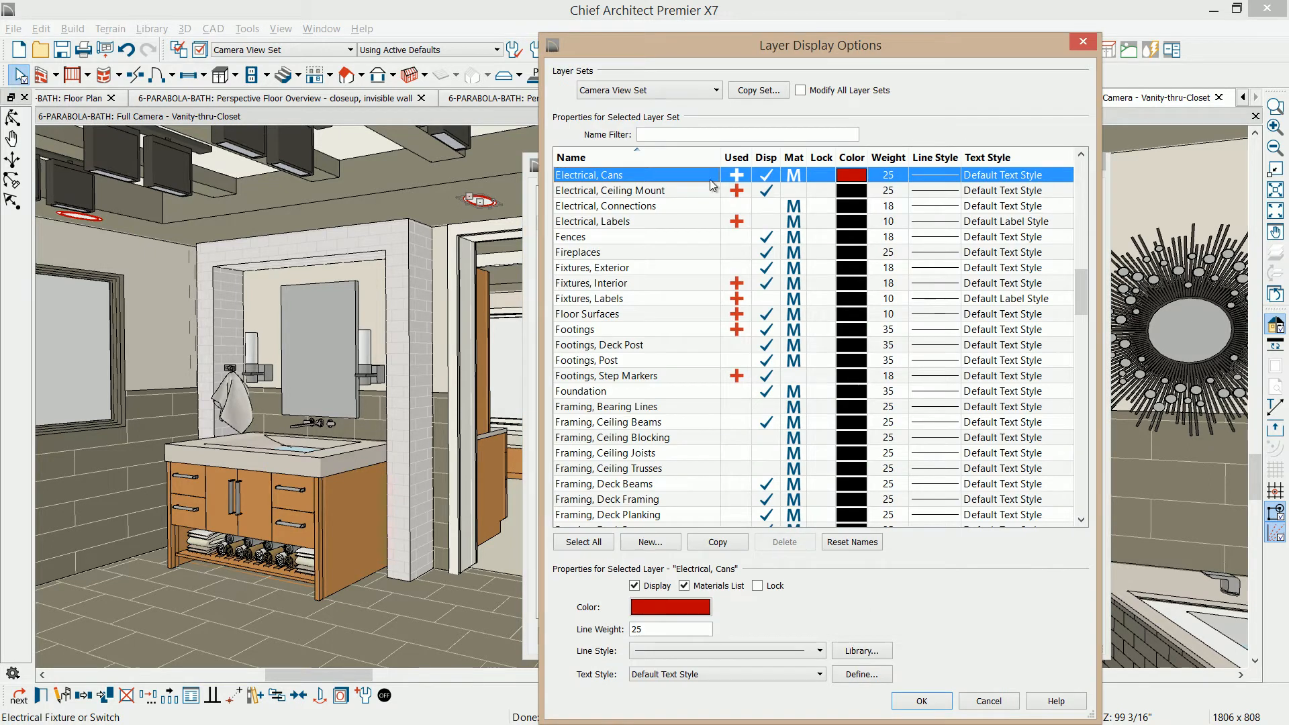
{"action": "left_click", "coordinate": [670, 607]}
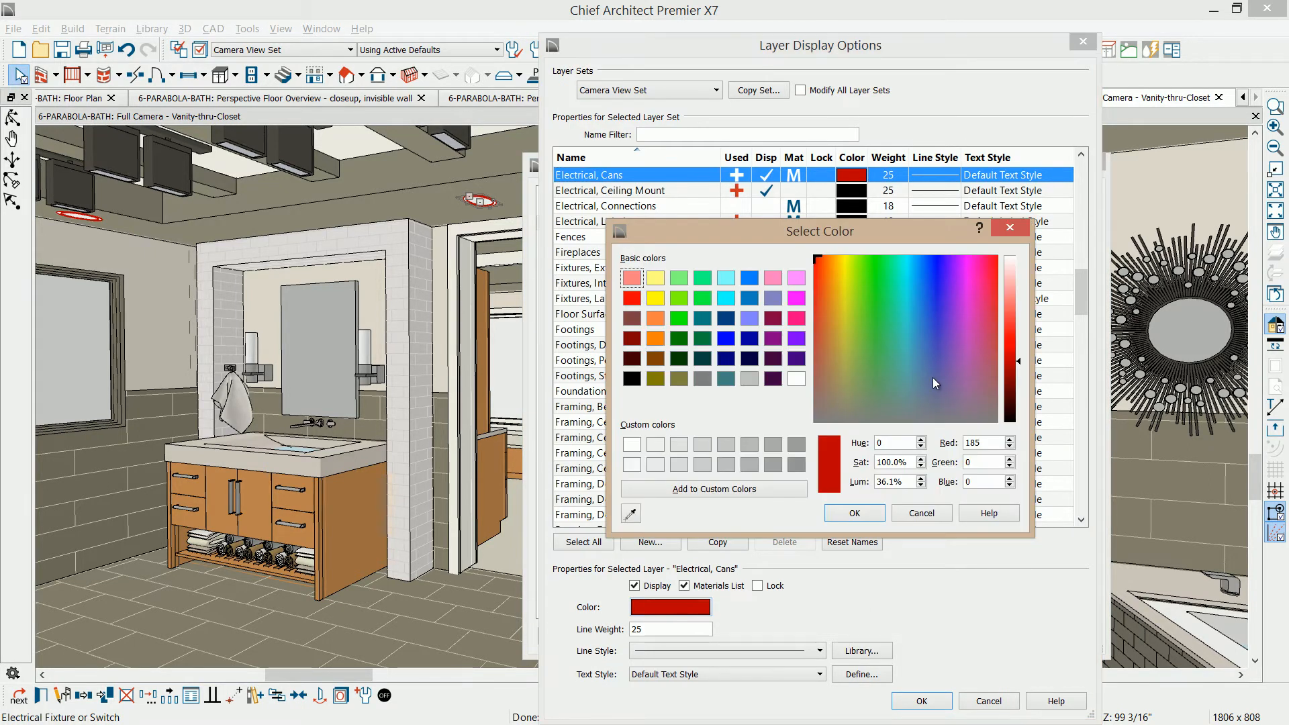
{"action": "left_click", "coordinate": [796, 464]}
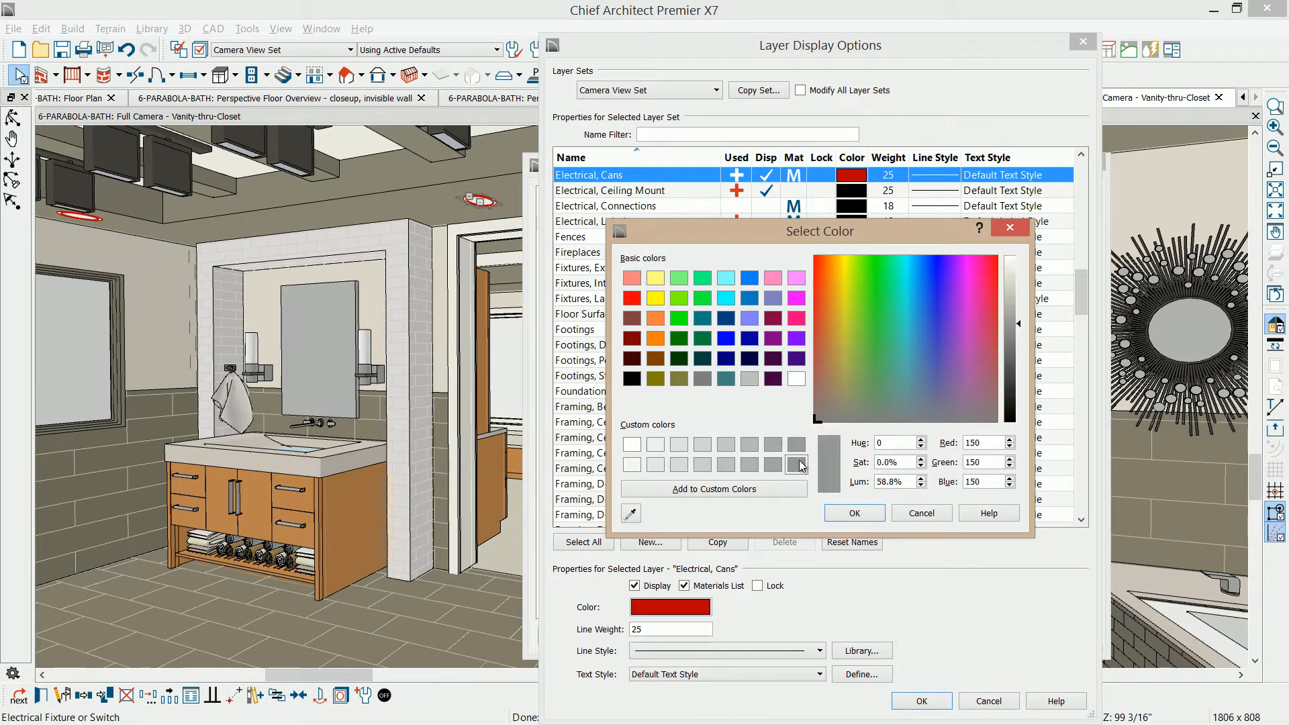
{"action": "left_click", "coordinate": [854, 513]}
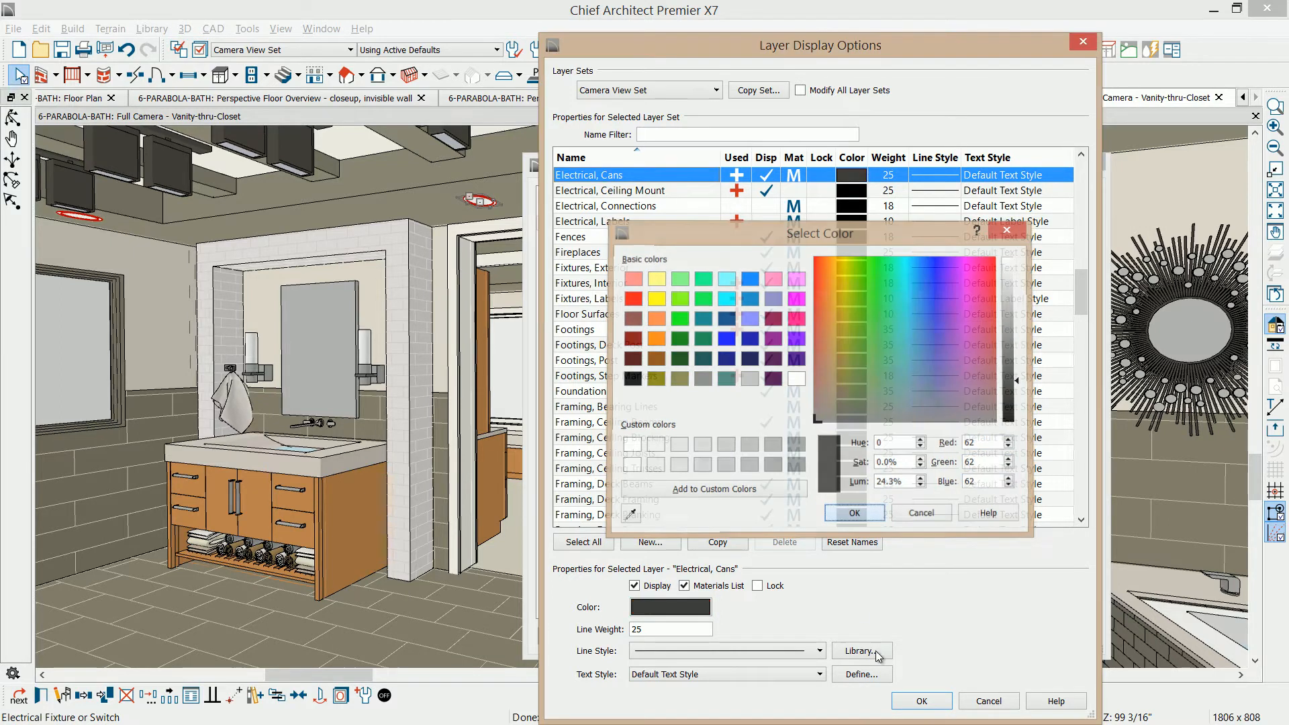
{"action": "left_click", "coordinate": [920, 700]}
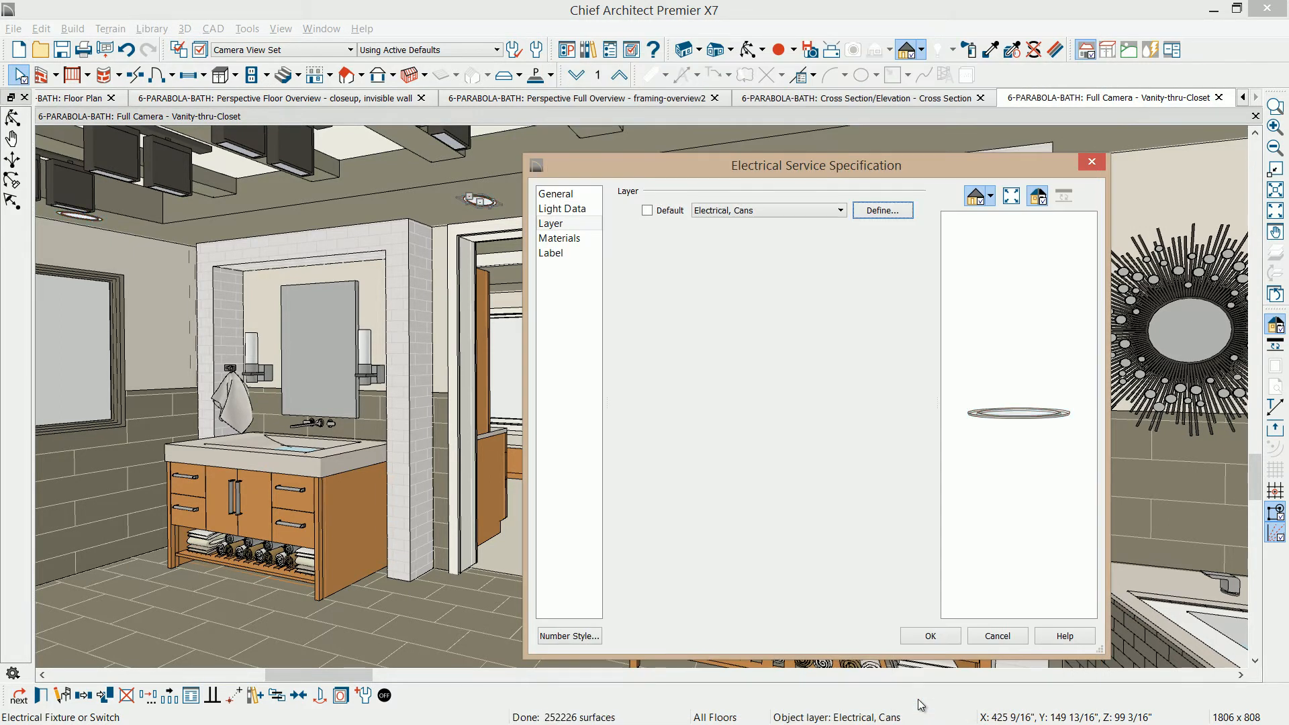
{"action": "left_click", "coordinate": [933, 636]}
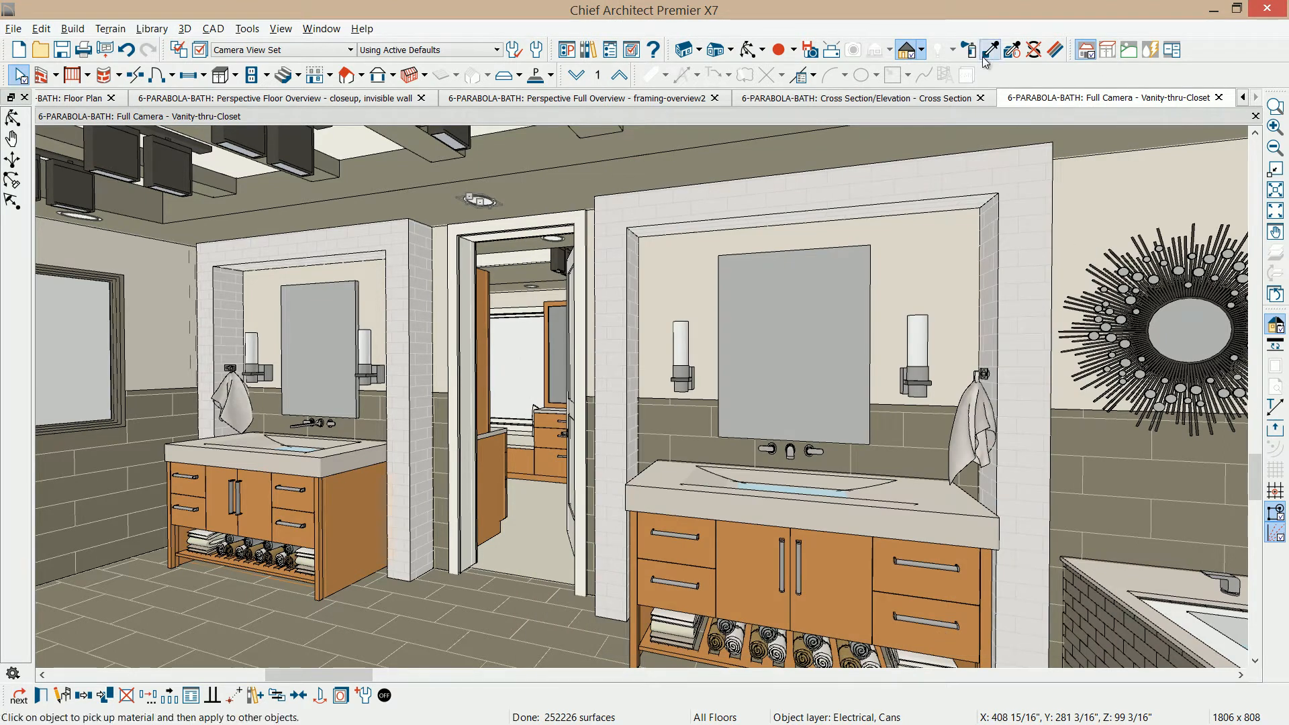
Switch the Vanity-thru-Closet view to the Technical Illustration rendering technique and show it in final view.
{"action": "left_click", "coordinate": [921, 49]}
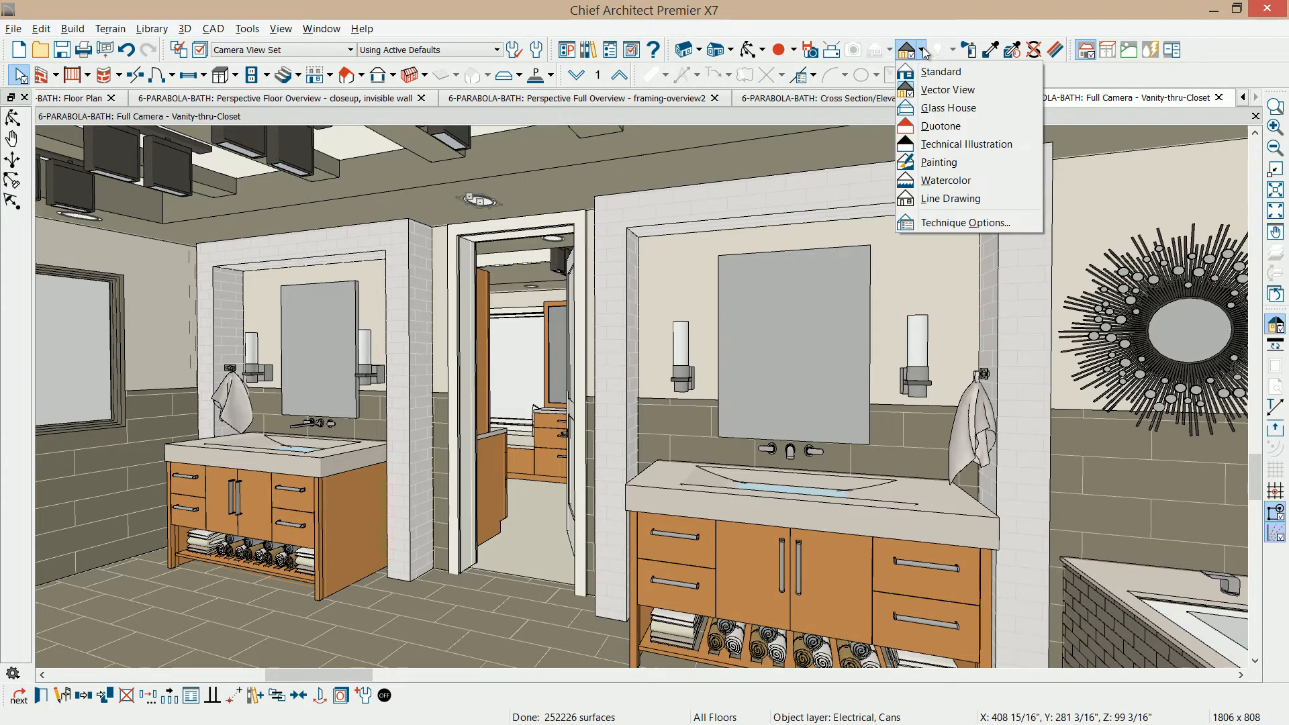
{"action": "left_click", "coordinate": [944, 142]}
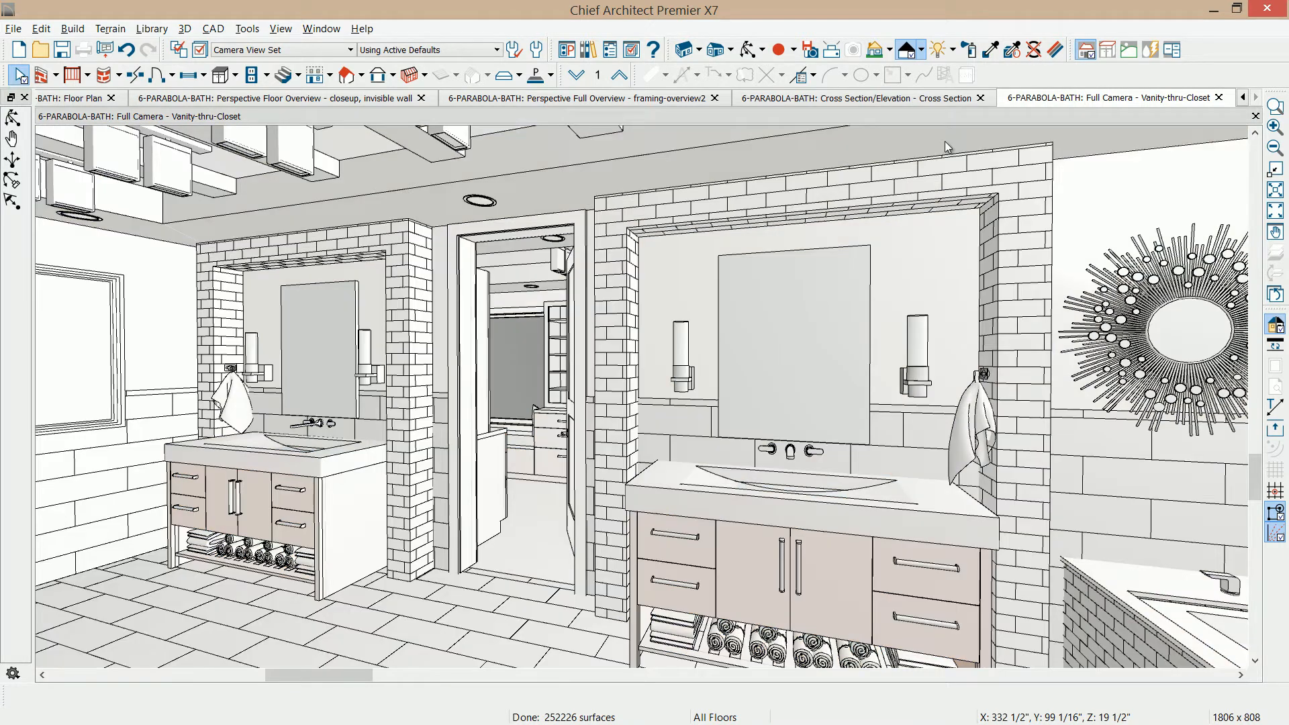
{"action": "left_click", "coordinate": [870, 51]}
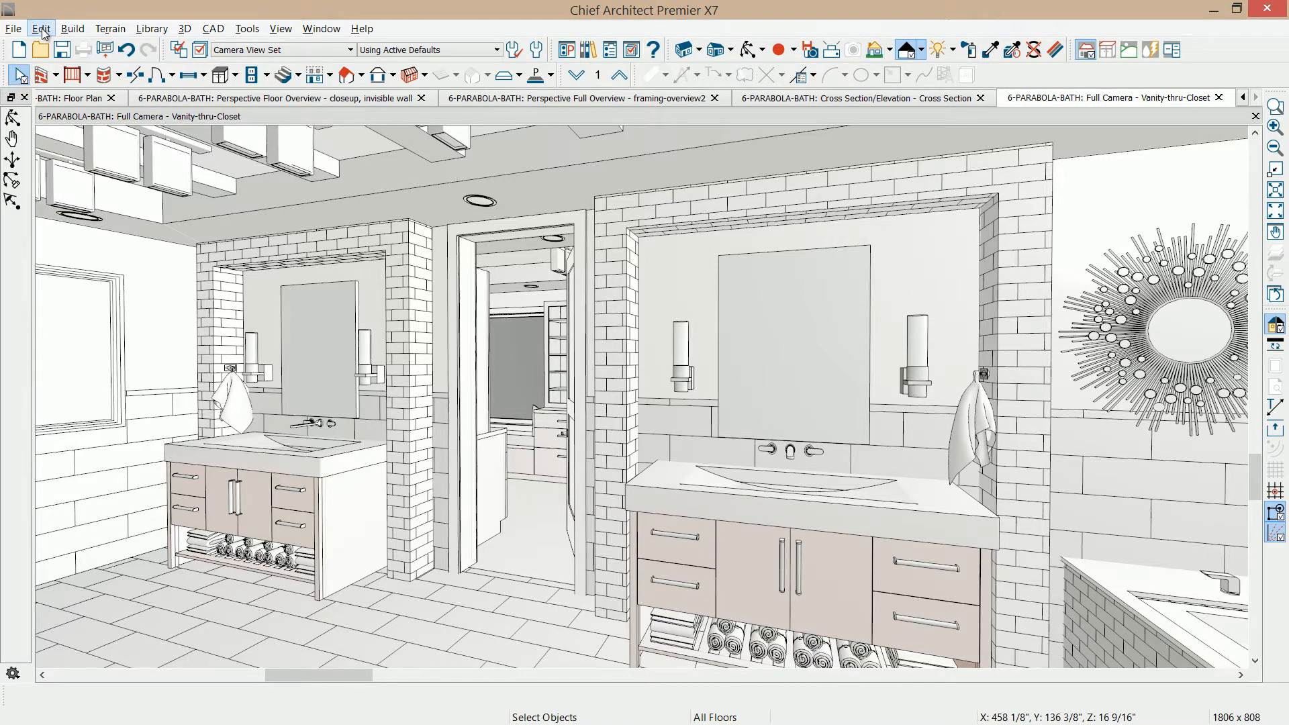
Try picture export settings for the technical illustration with a width of 3600 pixels and 300 pixels/inch, and cancel the export.
{"action": "left_click", "coordinate": [14, 29]}
{"action": "mouse_move", "coordinate": [82, 328]}
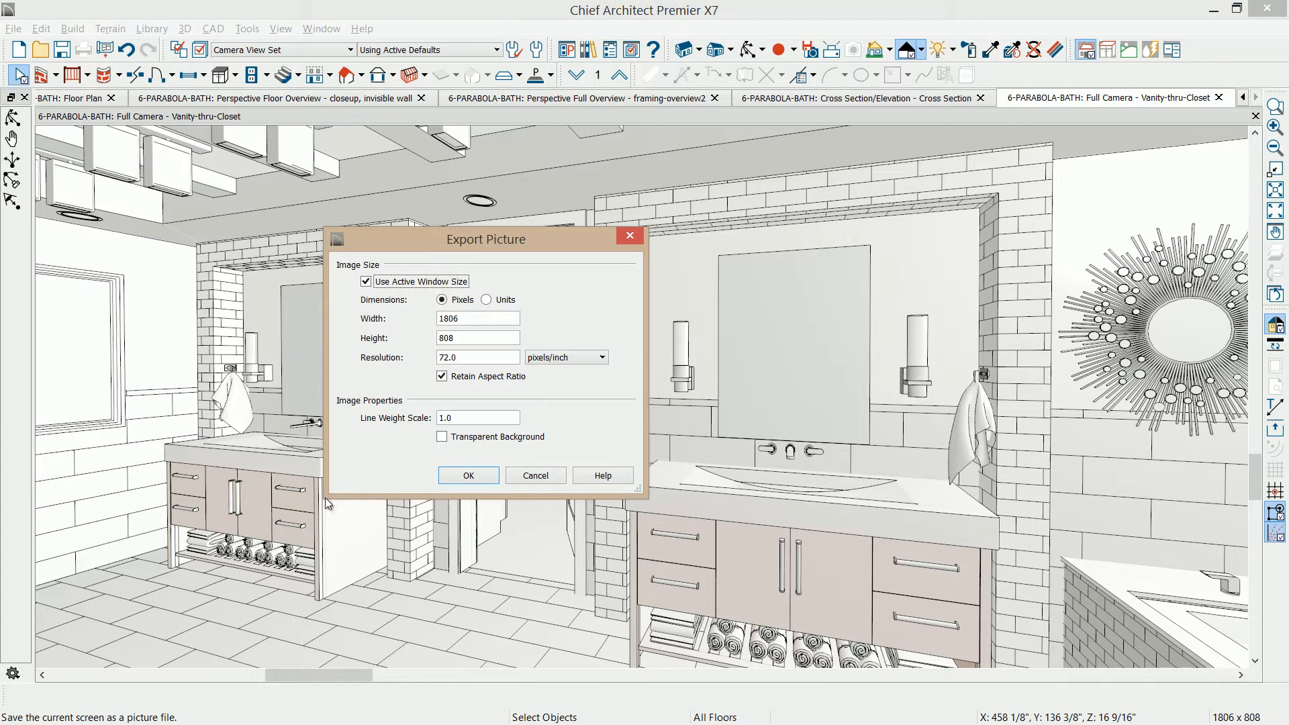
{"action": "left_click_drag", "start_coordinate": [435, 239], "coordinate": [256, 280]}
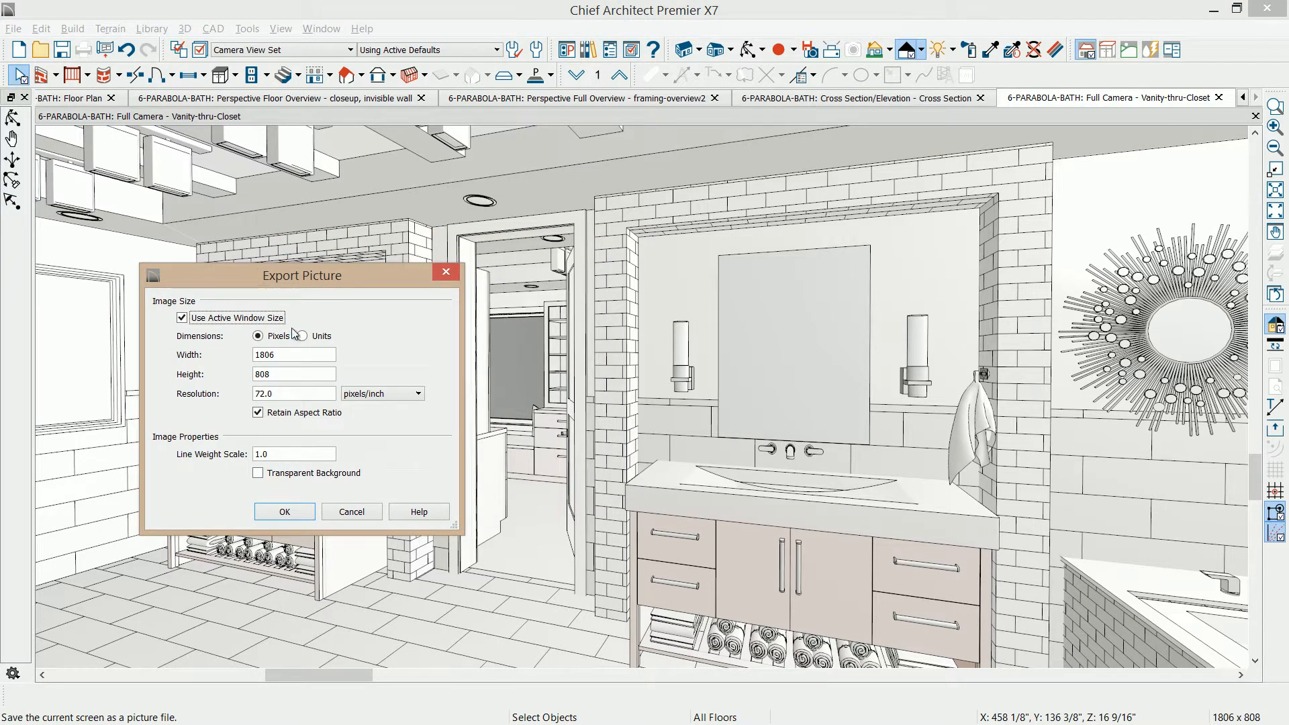
{"action": "double_click", "coordinate": [296, 354]}
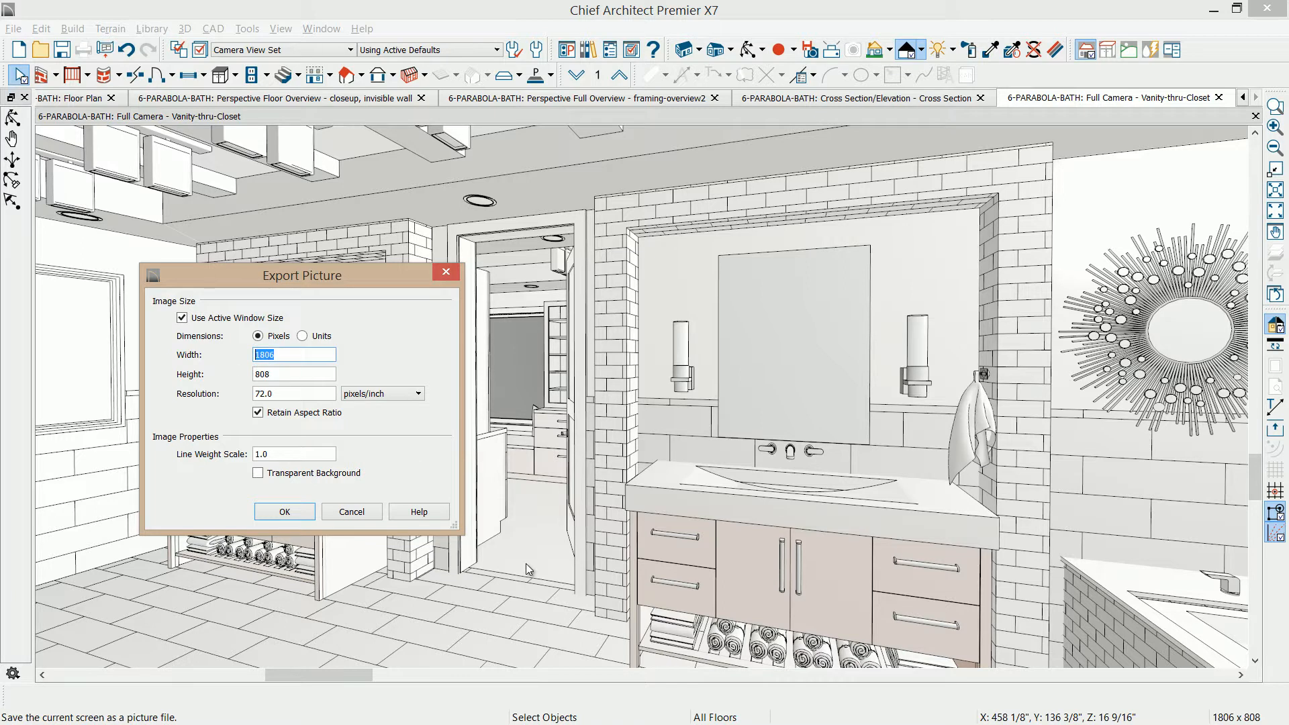
{"action": "type", "text": "3600"}
{"action": "double_click", "coordinate": [294, 393]}
{"action": "type", "text": "300"}
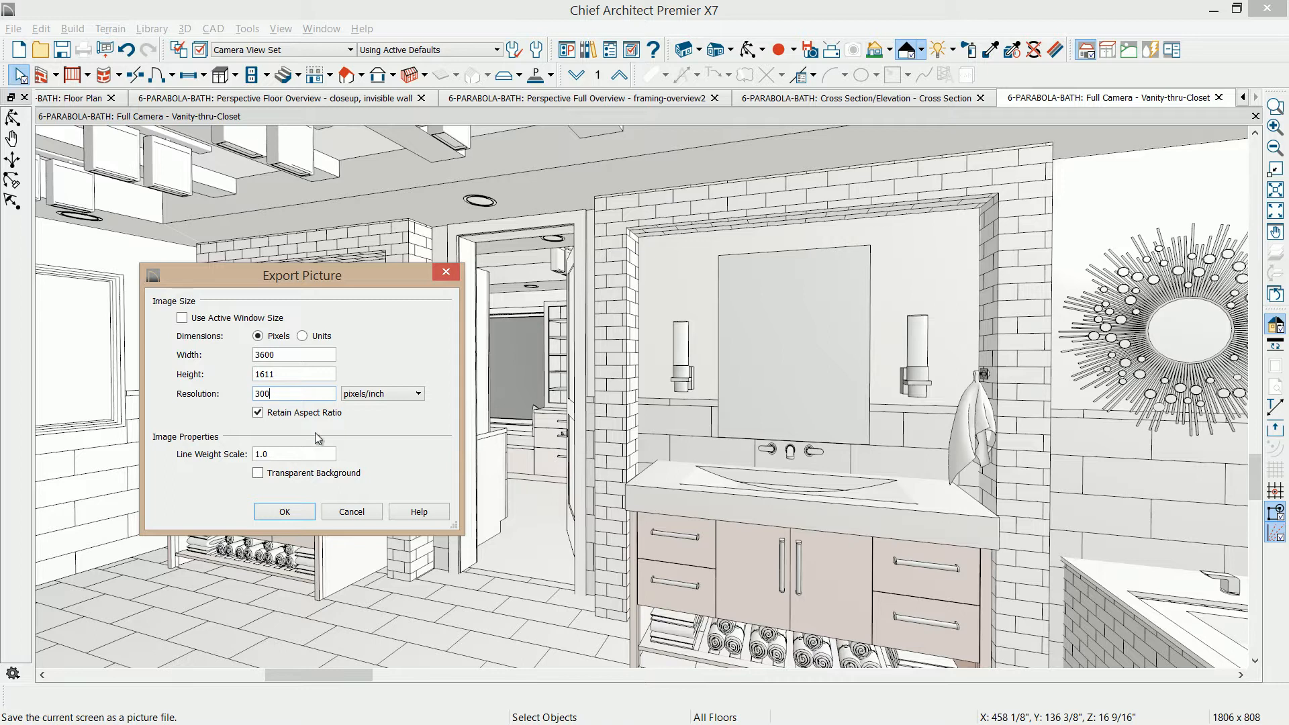
{"action": "left_click", "coordinate": [258, 475]}
{"action": "left_click", "coordinate": [314, 355]}
{"action": "left_click_drag", "start_coordinate": [314, 355], "coordinate": [249, 352]}
{"action": "left_click_drag", "start_coordinate": [312, 394], "coordinate": [237, 390]}
{"action": "left_click", "coordinate": [352, 512]}
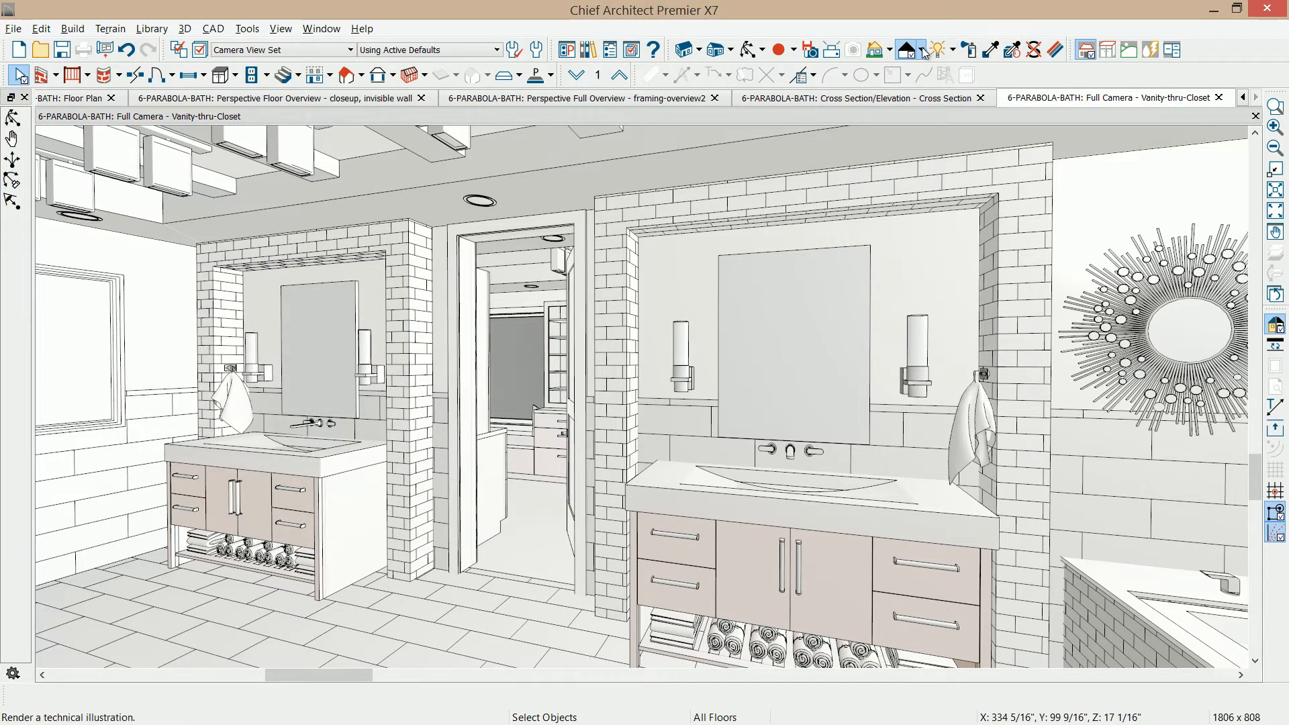
Switch the Vanity-thru-Closet view to the Standard rendering technique.
{"action": "left_click", "coordinate": [922, 51]}
{"action": "left_click", "coordinate": [933, 73]}
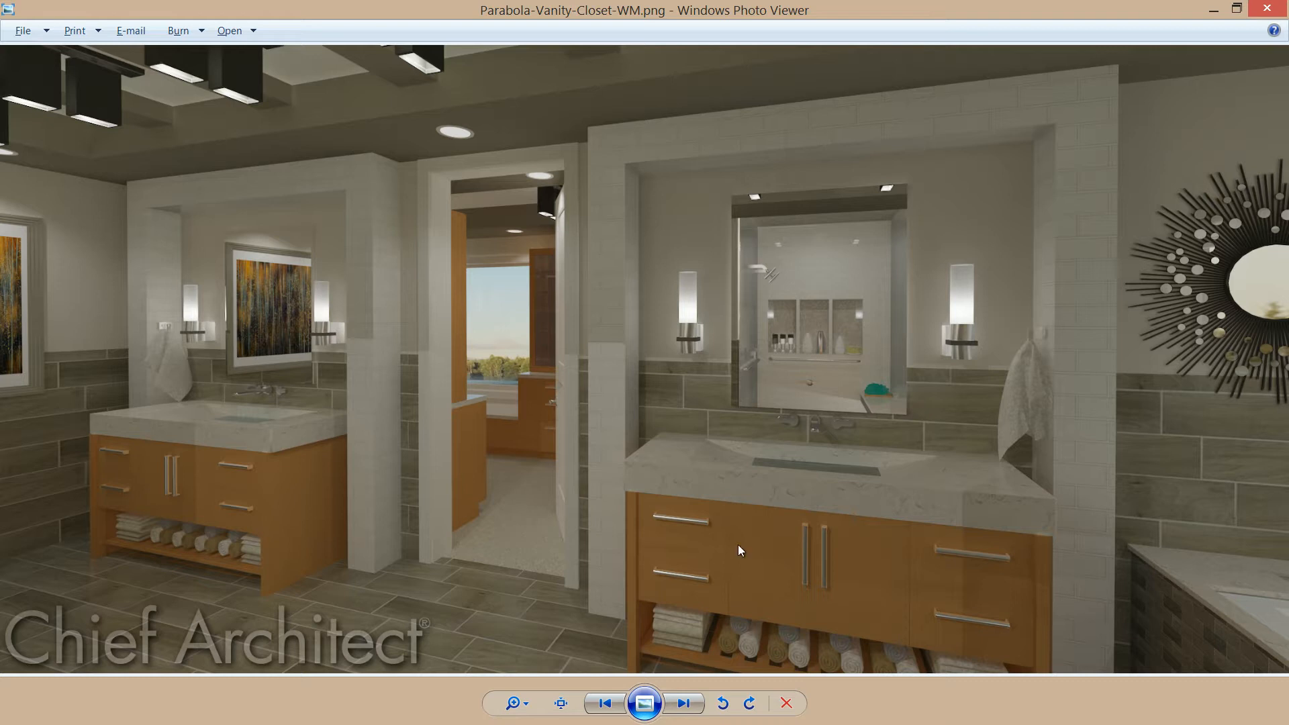
Look through the finished ray trace pictures from the vanity-closet to the vanity-tub image in Windows Photo Viewer, and close it.
{"action": "left_click", "coordinate": [685, 705]}
{"action": "left_click", "coordinate": [685, 705]}
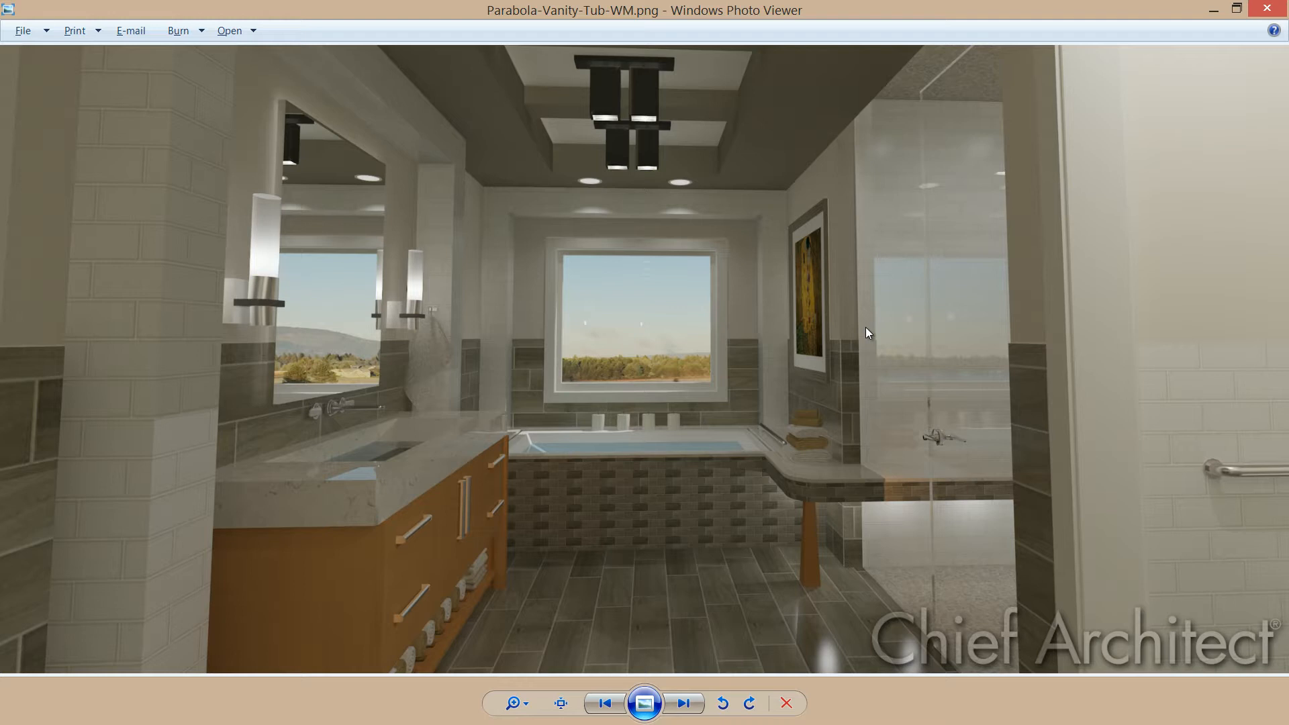
{"action": "left_click", "coordinate": [1266, 8]}
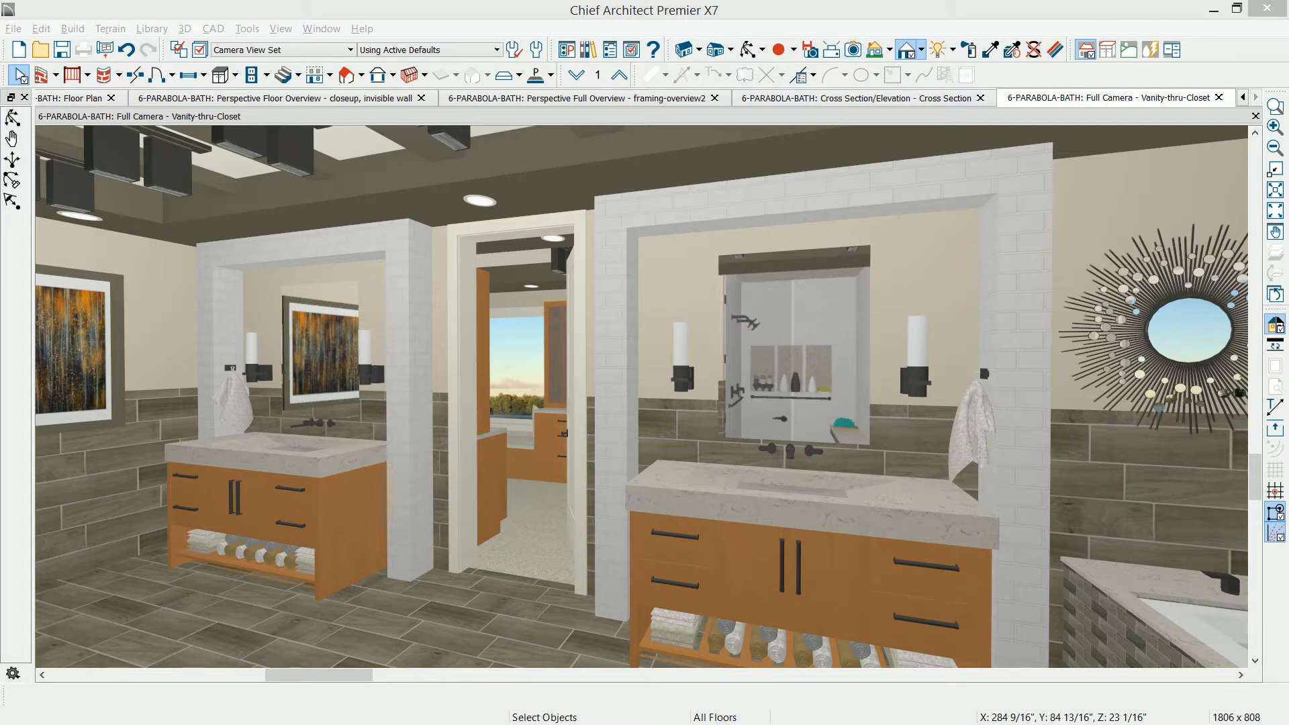
Start a new Indoor, High Quality ray trace configuration with the Ray Trace Assistant.
{"action": "left_click_drag", "start_coordinate": [514, 250], "coordinate": [343, 202]}
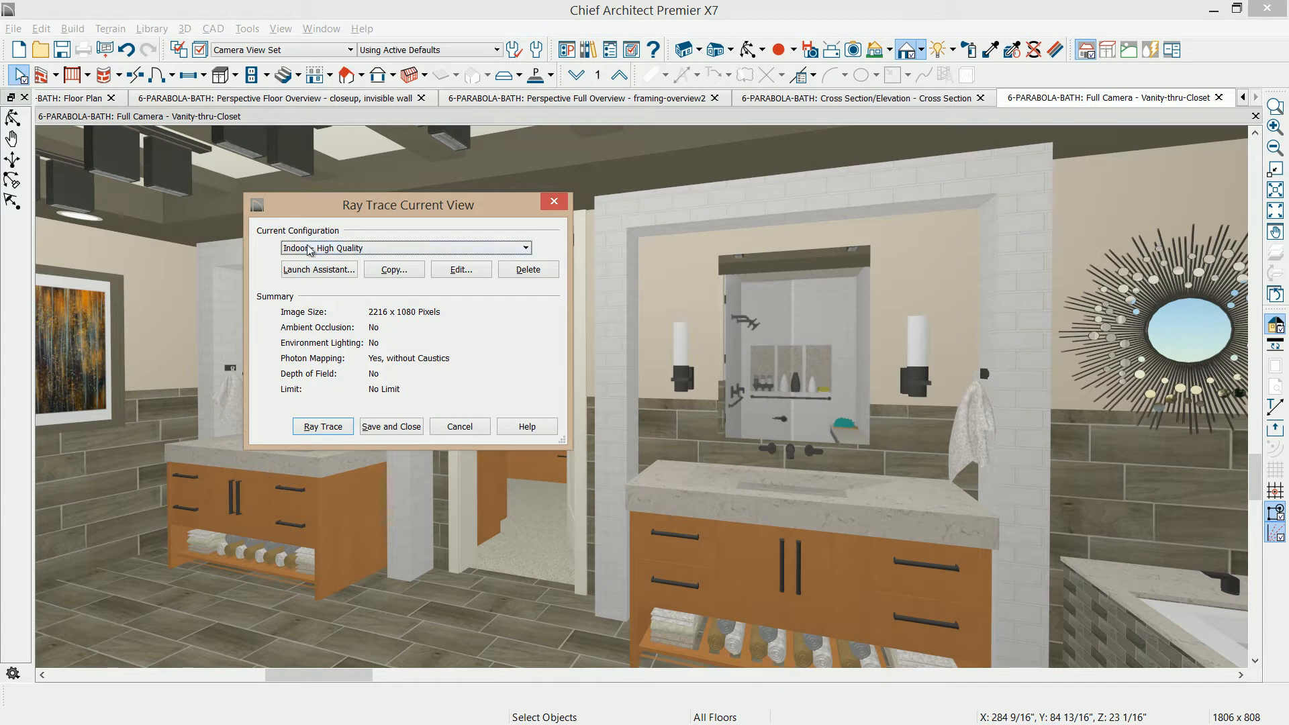
{"action": "left_click", "coordinate": [296, 272]}
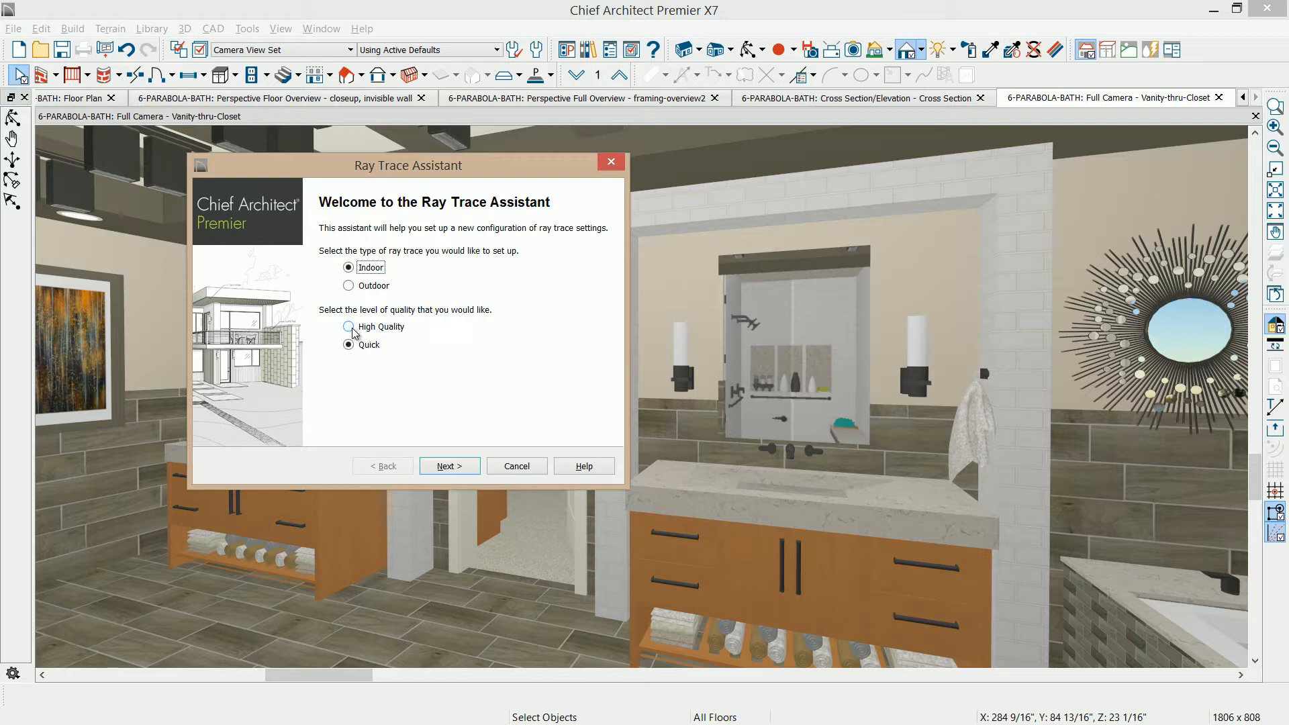
{"action": "left_click", "coordinate": [350, 329]}
{"action": "left_click", "coordinate": [447, 465]}
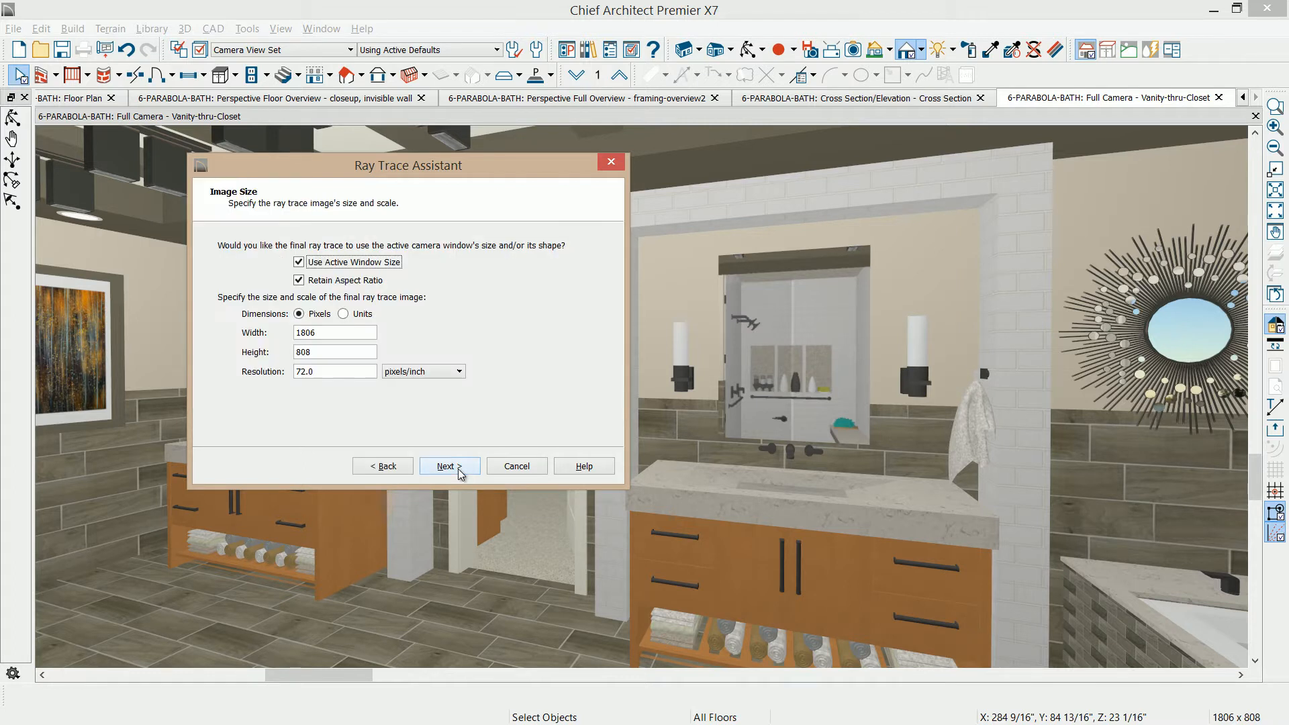
Set the ray trace image width to 400 pixels with the aspect ratio retained.
{"action": "double_click", "coordinate": [345, 333]}
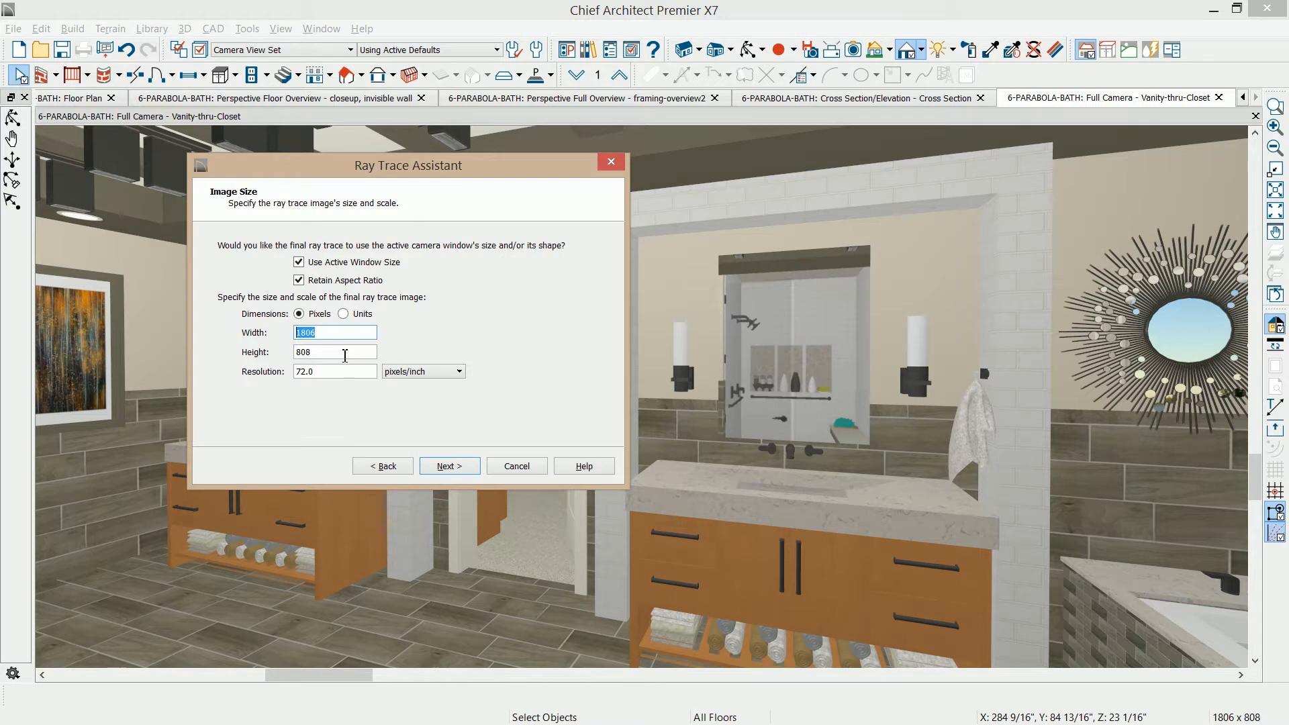
{"action": "left_click", "coordinate": [344, 371]}
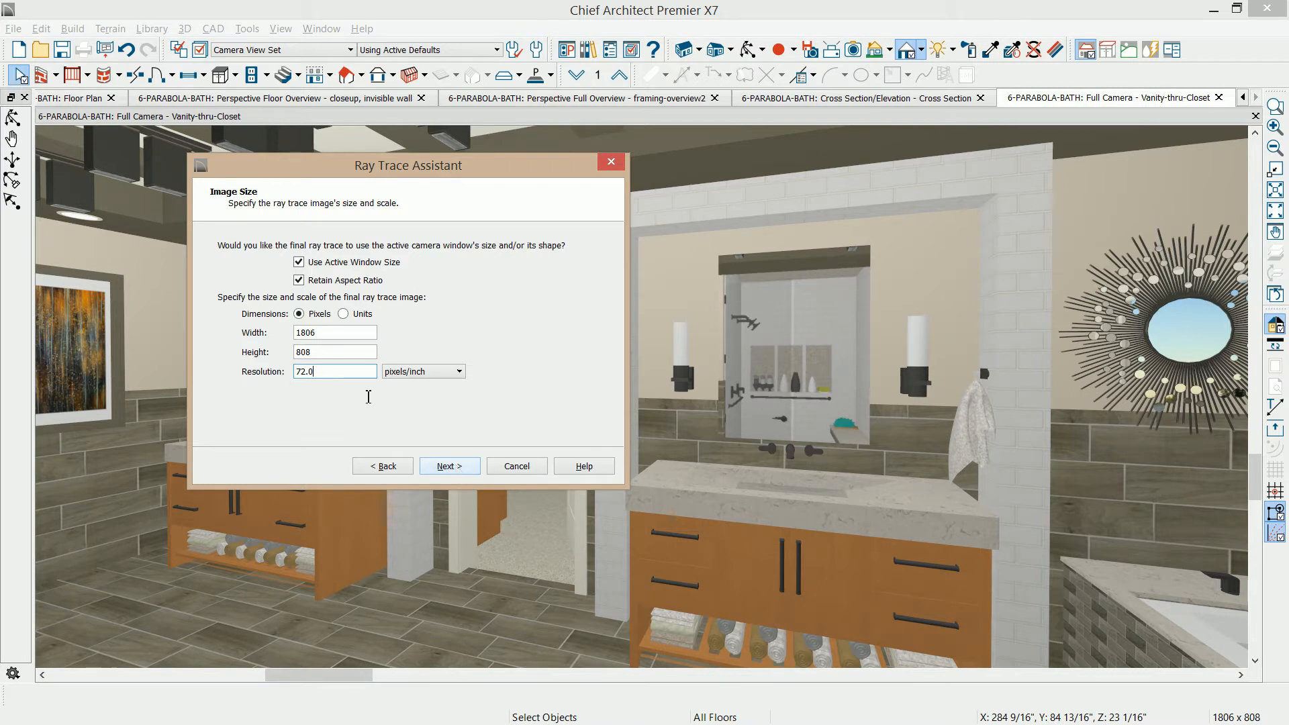
{"action": "double_click", "coordinate": [334, 332]}
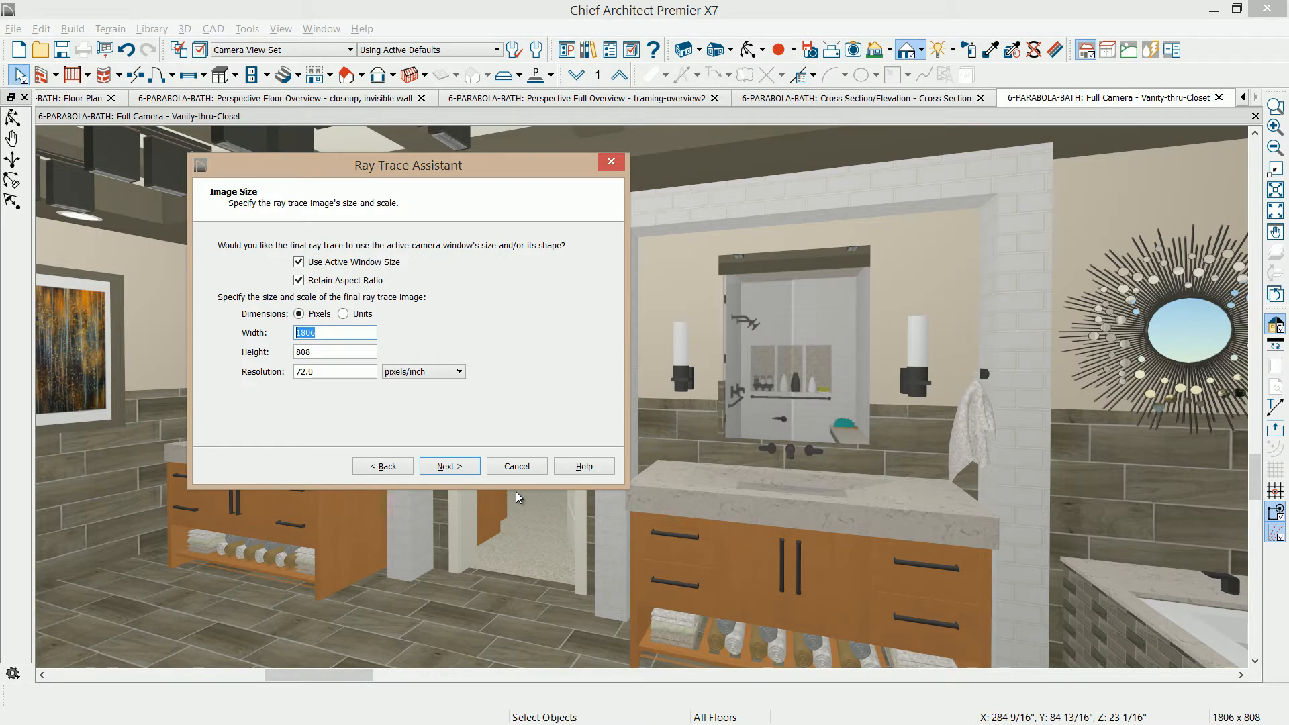
{"action": "type", "text": "400"}
{"action": "key", "text": "Tab"}
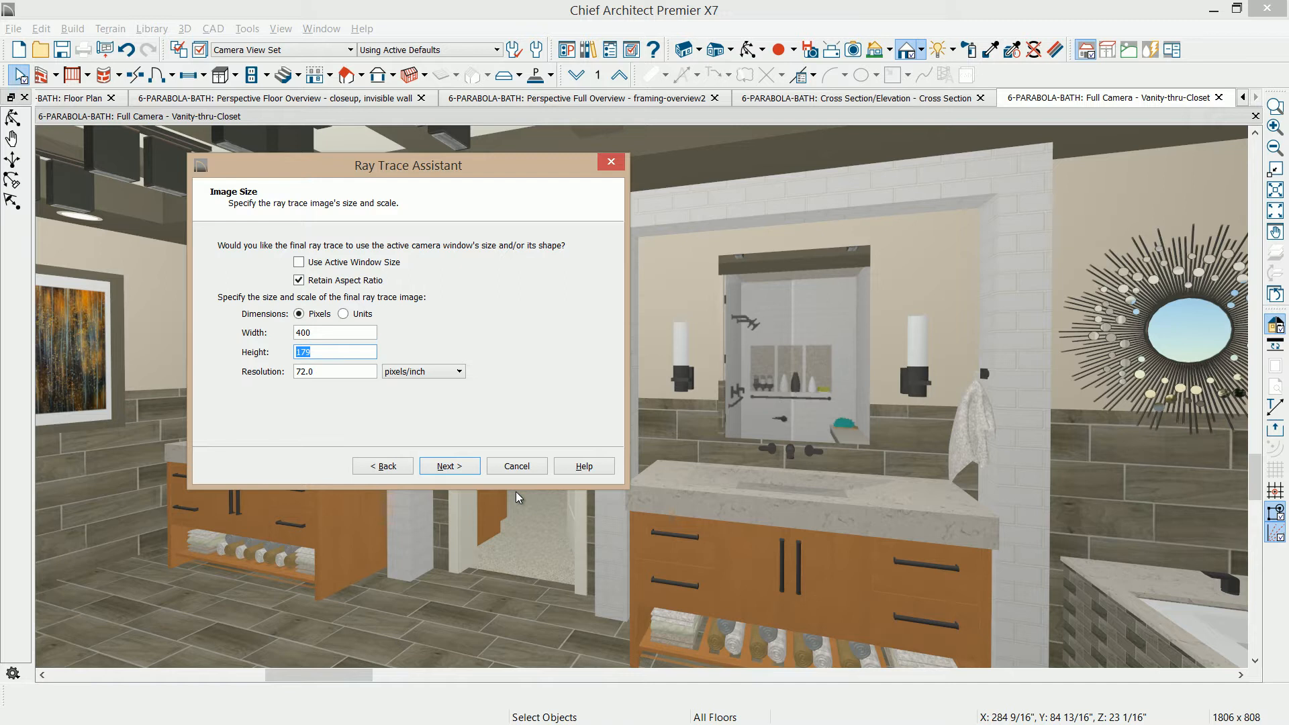
Go through the remaining assistant pages with No Focal Blur up to the configuration name, and cancel the assistant and the ray trace.
{"action": "left_click", "coordinate": [449, 466]}
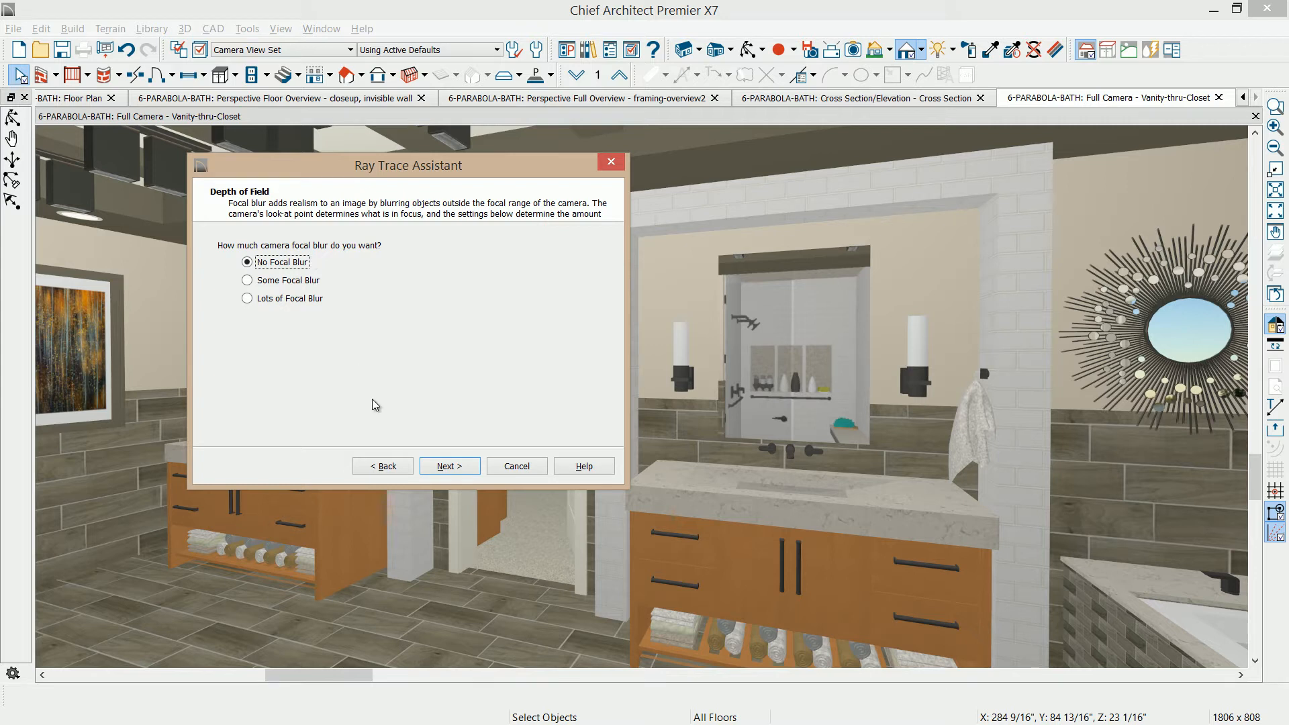
{"action": "left_click", "coordinate": [444, 467]}
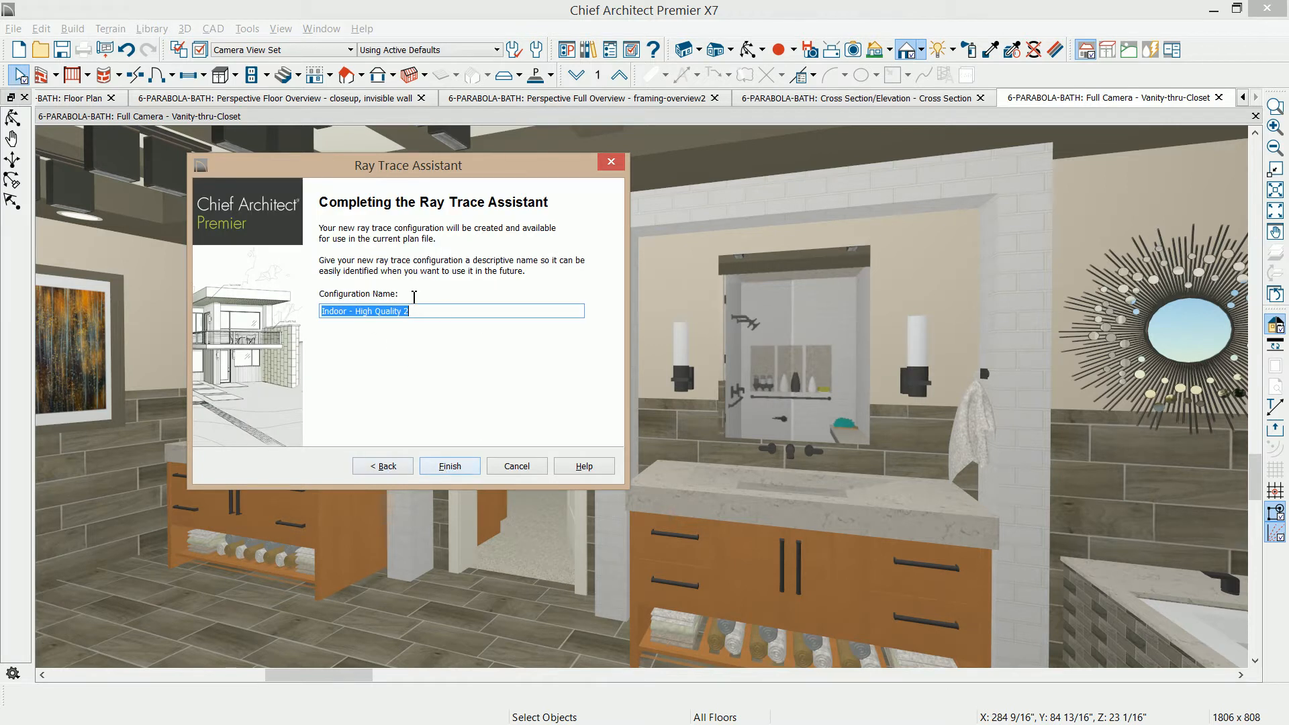
{"action": "left_click", "coordinate": [516, 467]}
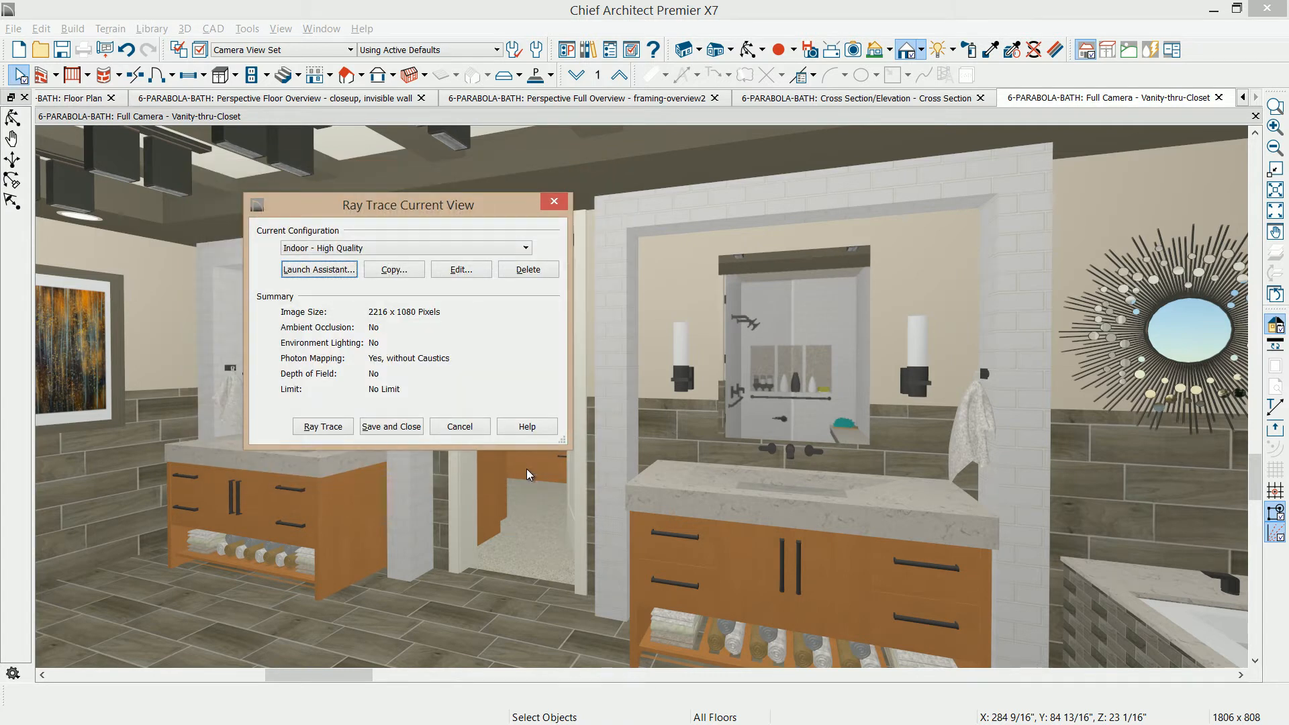
{"action": "left_click", "coordinate": [468, 430]}
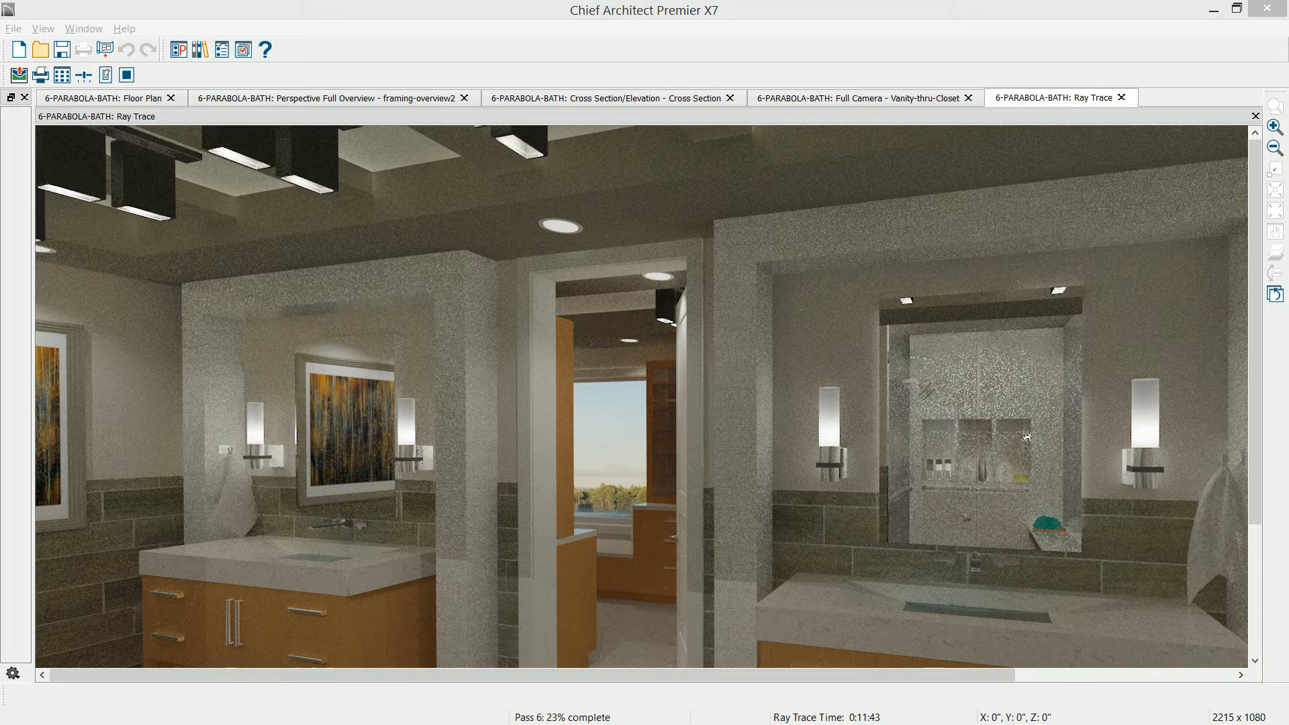
Move the Parabola-Vanity-Closet-WM.png picture over the running ray trace to compare the two.
{"action": "left_click_drag", "start_coordinate": [1288, 214], "coordinate": [946, 179]}
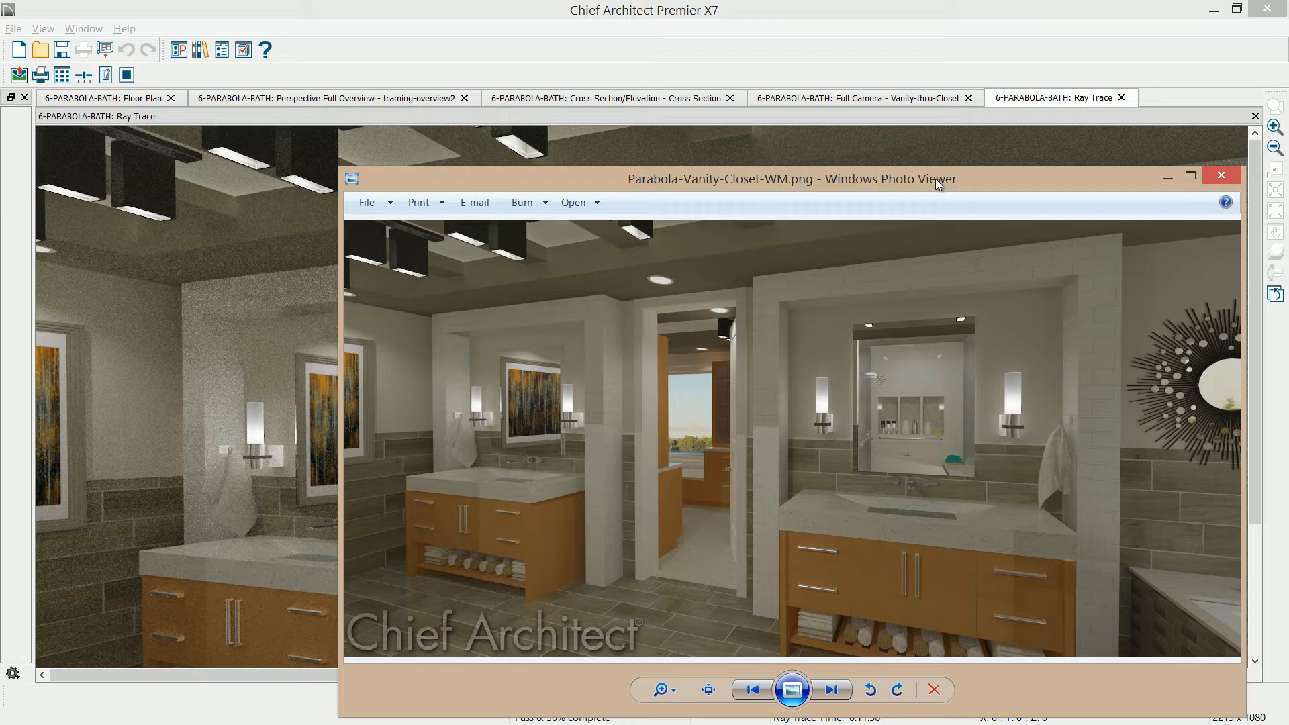
Move the reference picture off the ray trace, view its picture export dialog, and close it without saving.
{"action": "mouse_move", "coordinate": [729, 183]}
{"action": "left_mouse_down"}
{"action": "mouse_move", "coordinate": [1252, 214]}
{"action": "mouse_move", "coordinate": [1288, 228]}
{"action": "left_mouse_up"}
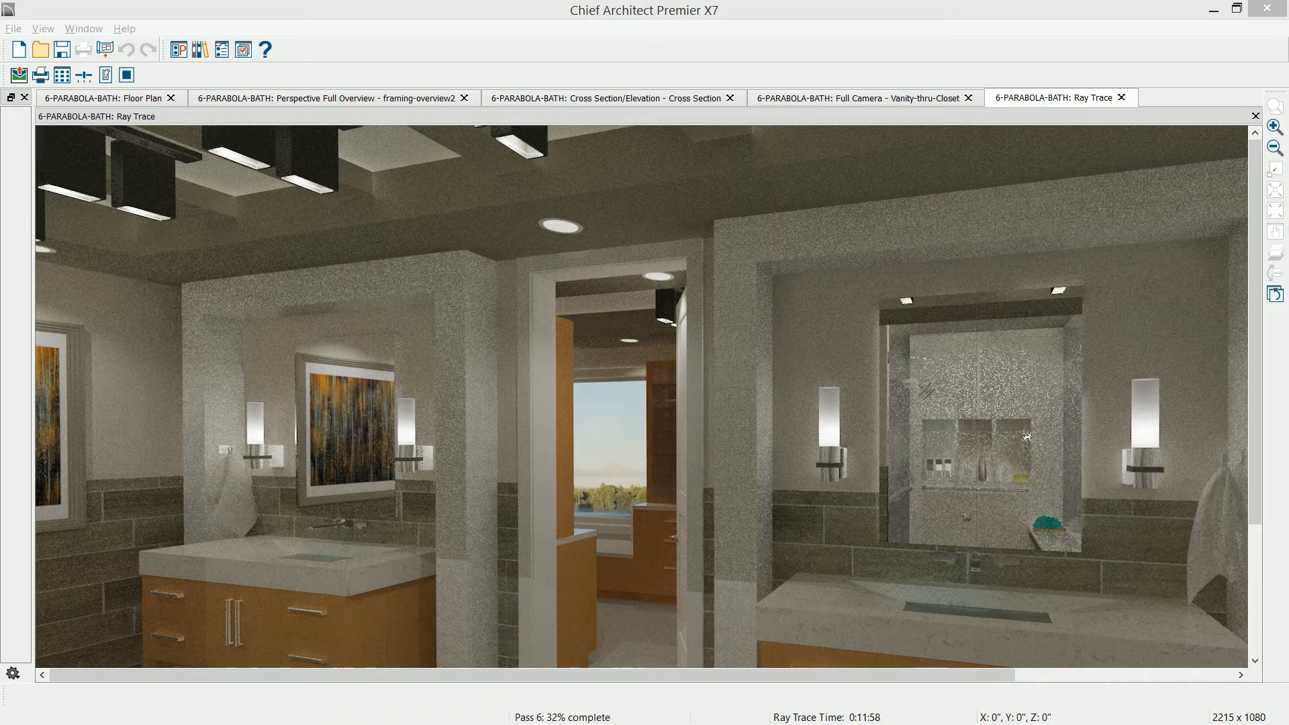
{"action": "left_click", "coordinate": [18, 75]}
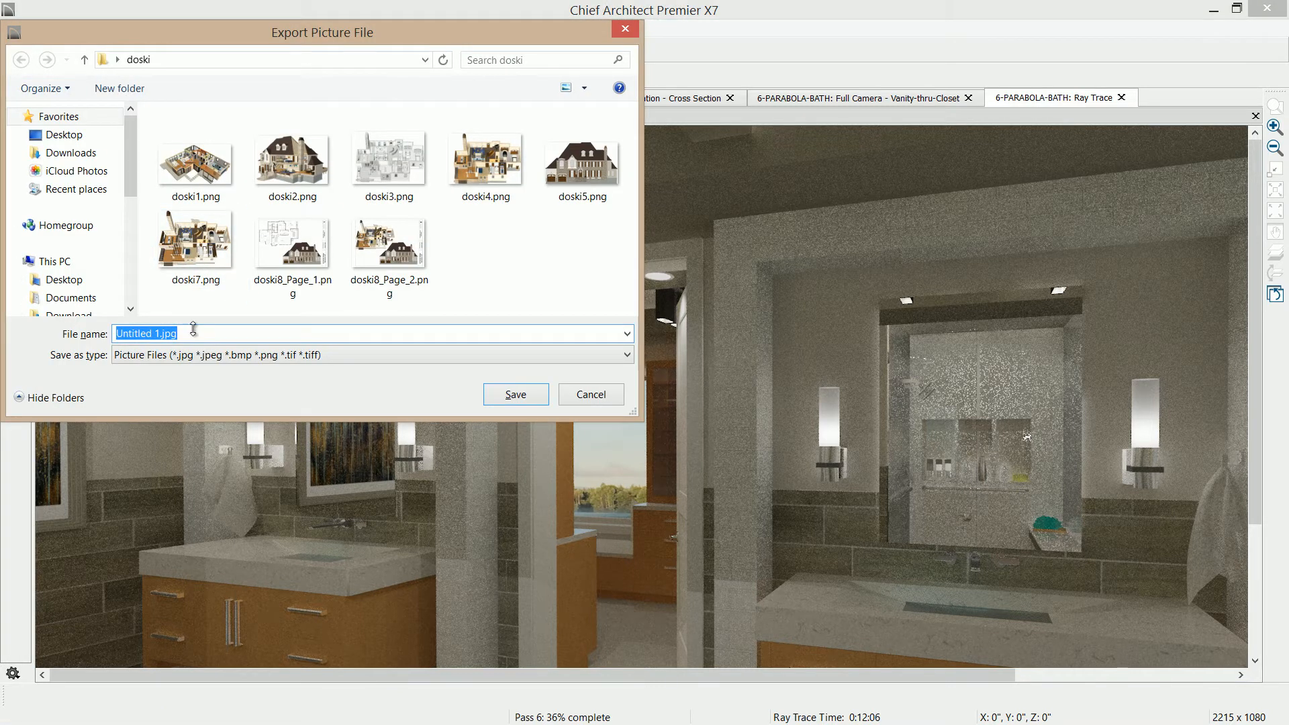
{"action": "left_click", "coordinate": [624, 29]}
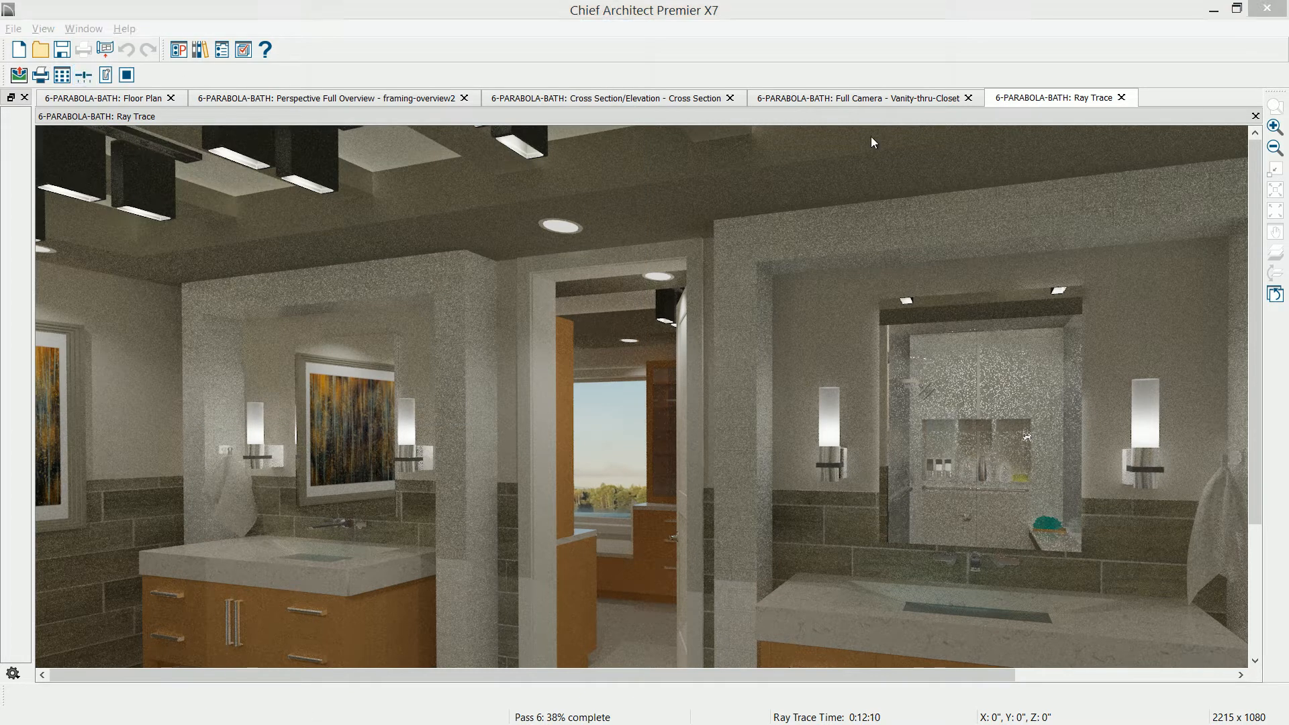
Turn off Use Tone Mapping and set the general contrast to 60% in the ray trace's image properties.
{"action": "left_click_drag", "start_coordinate": [928, 227], "coordinate": [757, 234]}
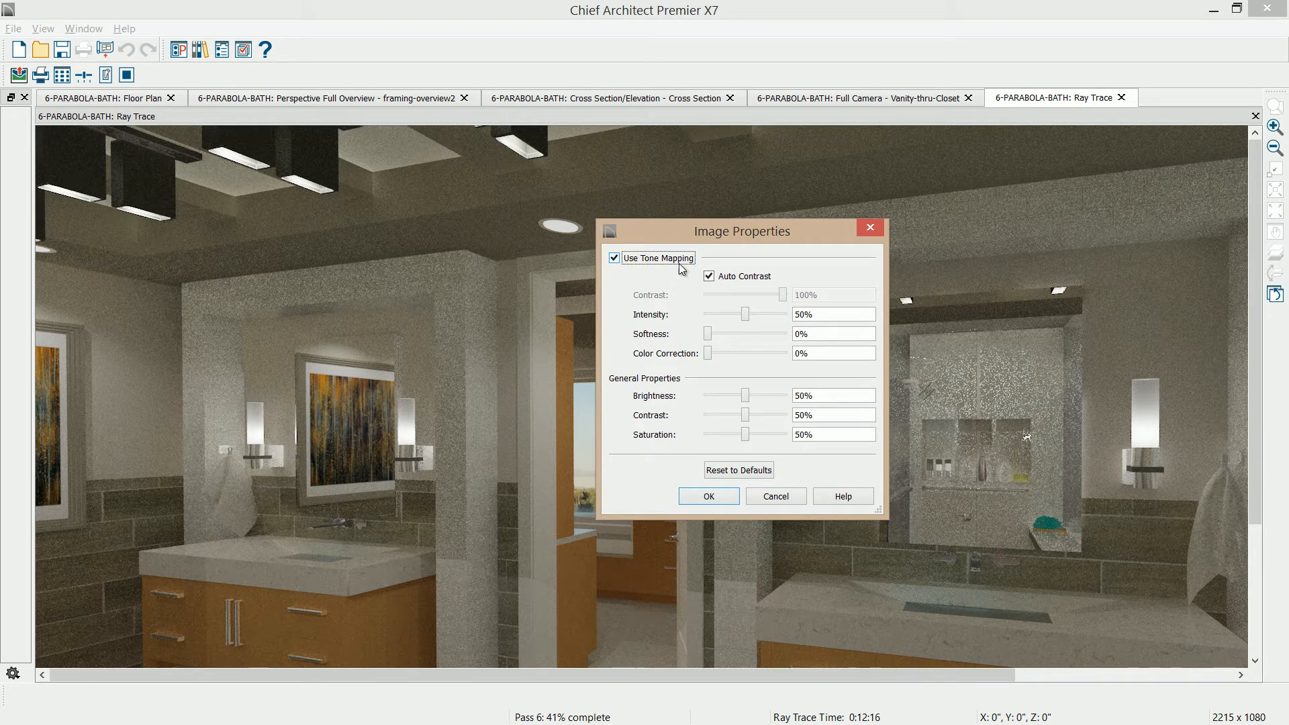
{"action": "left_click", "coordinate": [616, 260]}
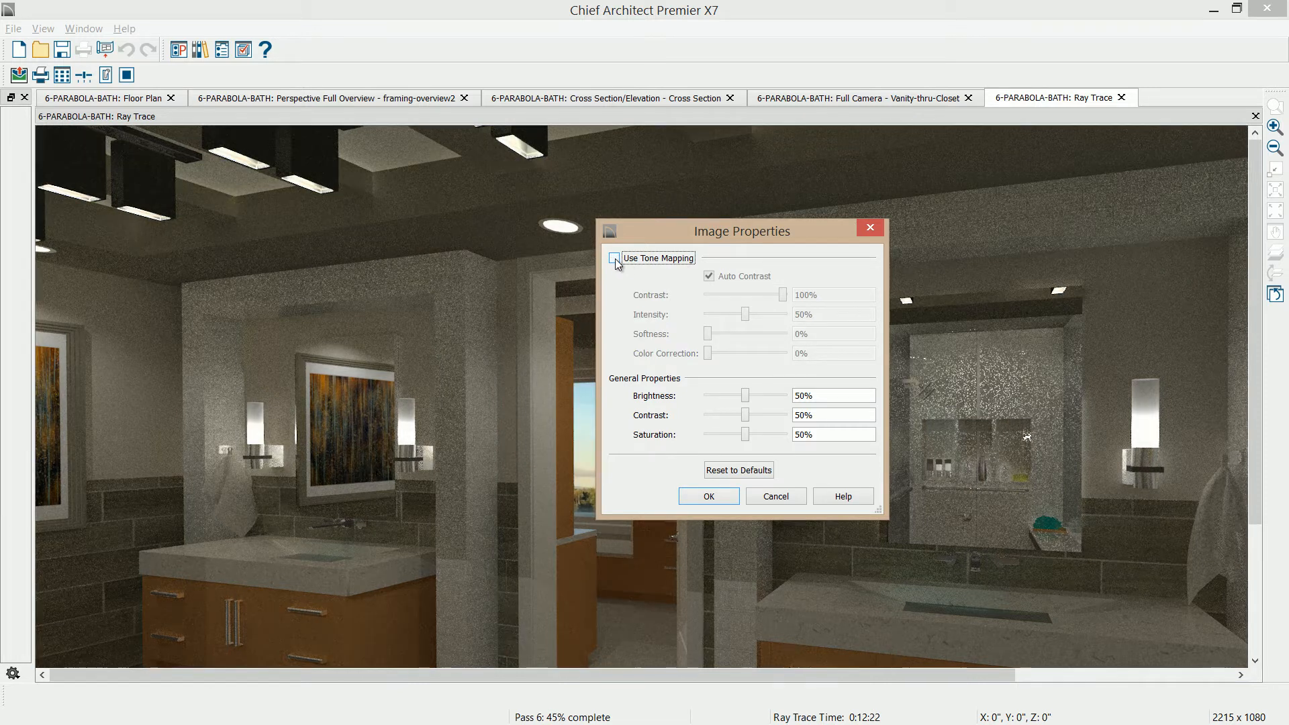
{"action": "double_click", "coordinate": [835, 413]}
{"action": "type", "text": "60"}
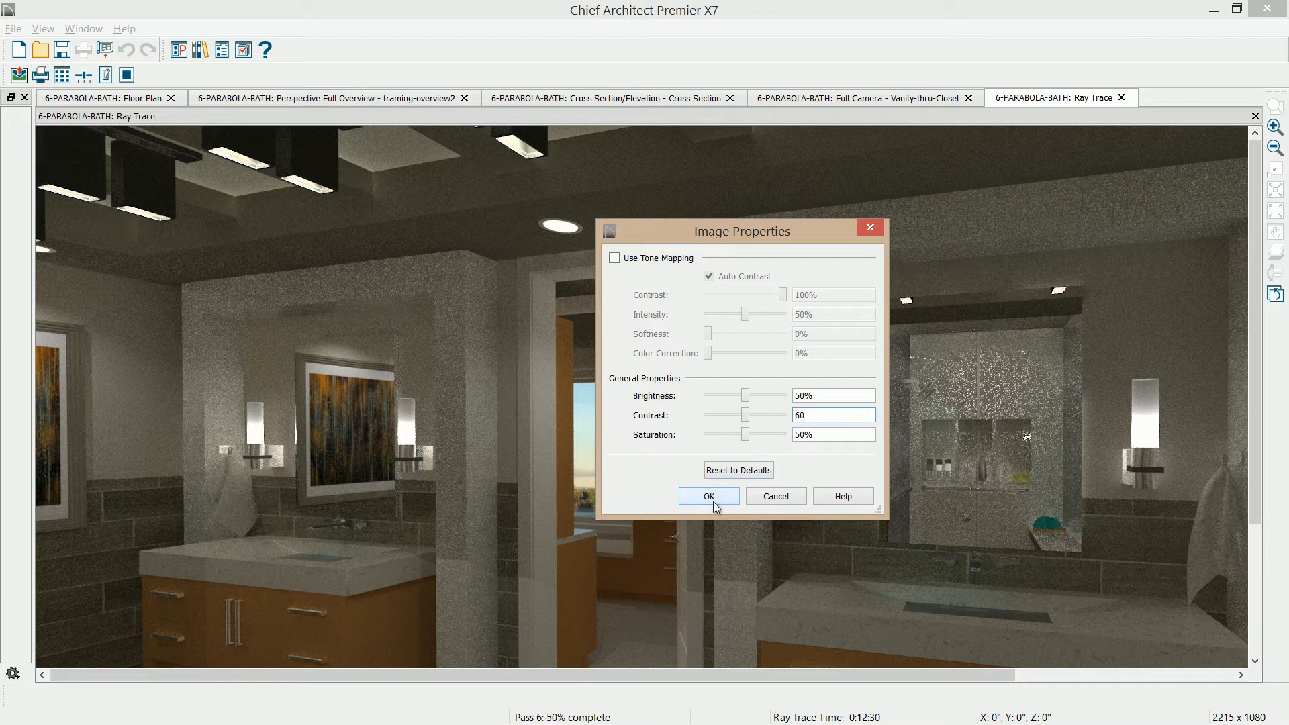
{"action": "key", "text": "Tab"}
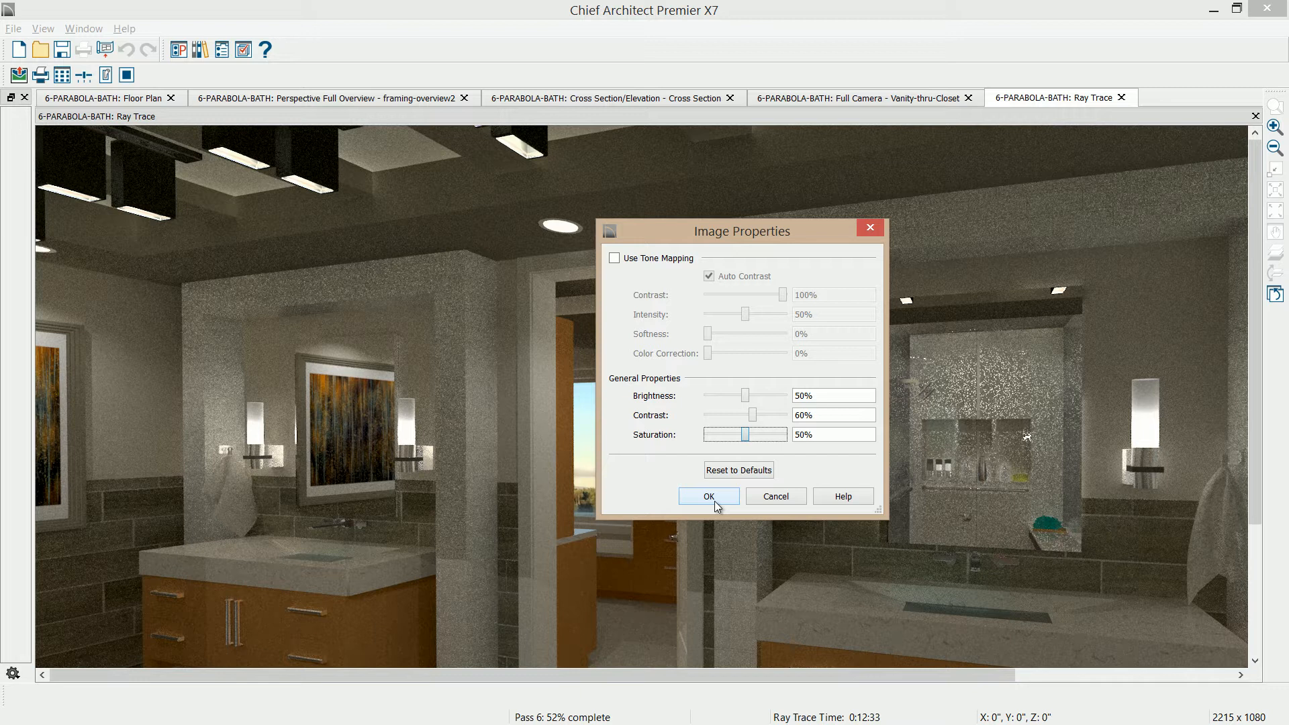
Turn Use Tone Mapping back on for the ray trace and cancel the image property changes.
{"action": "left_click", "coordinate": [629, 259]}
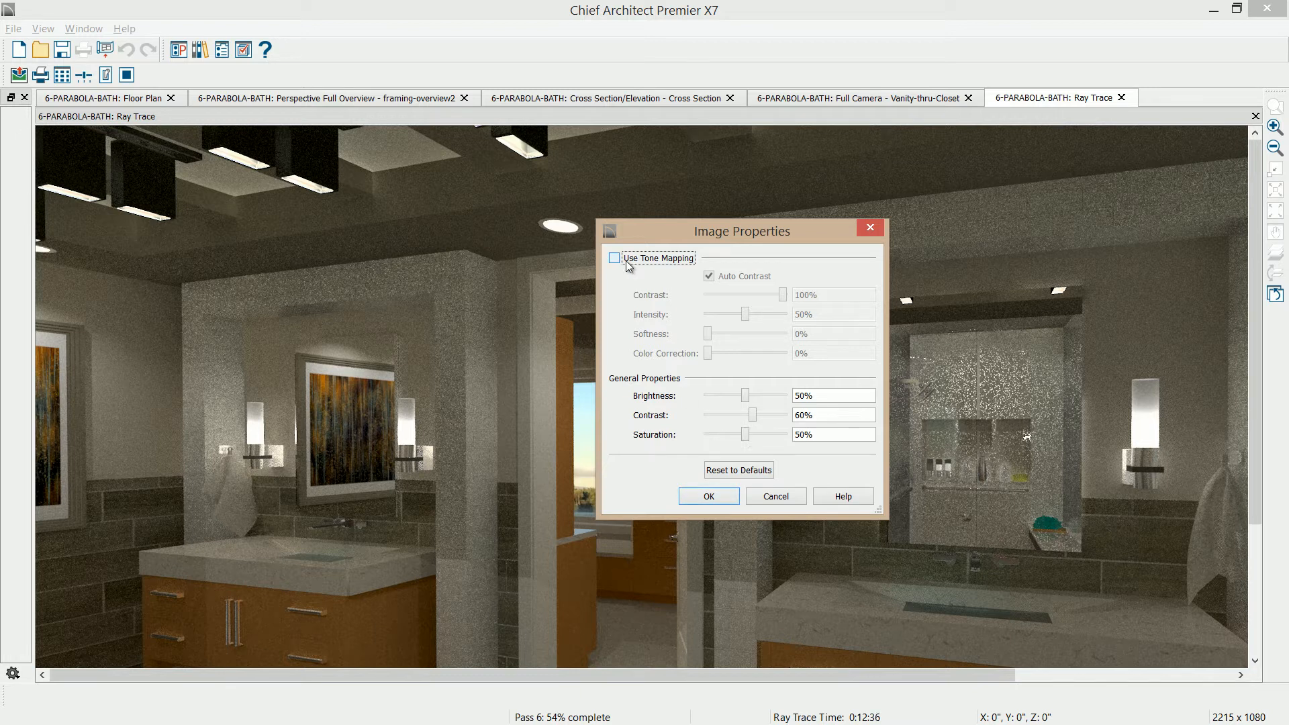
{"action": "left_click", "coordinate": [628, 263]}
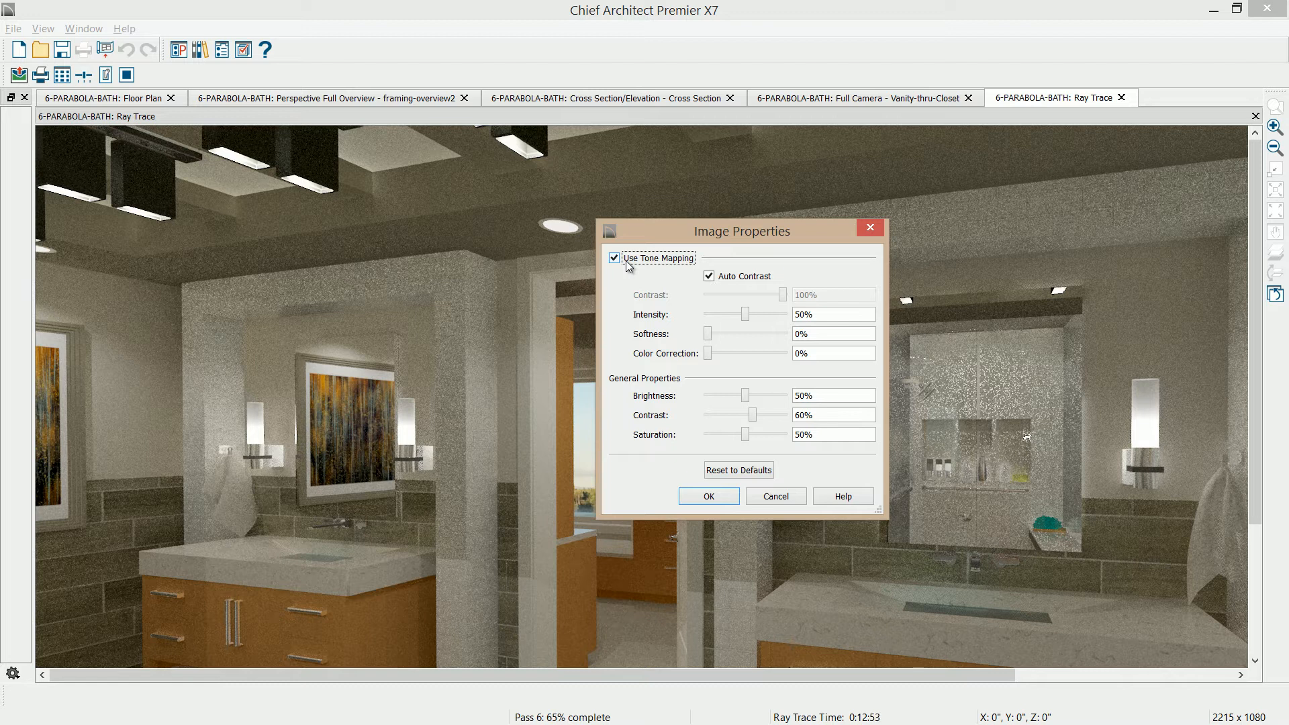
{"action": "left_click", "coordinate": [787, 495]}
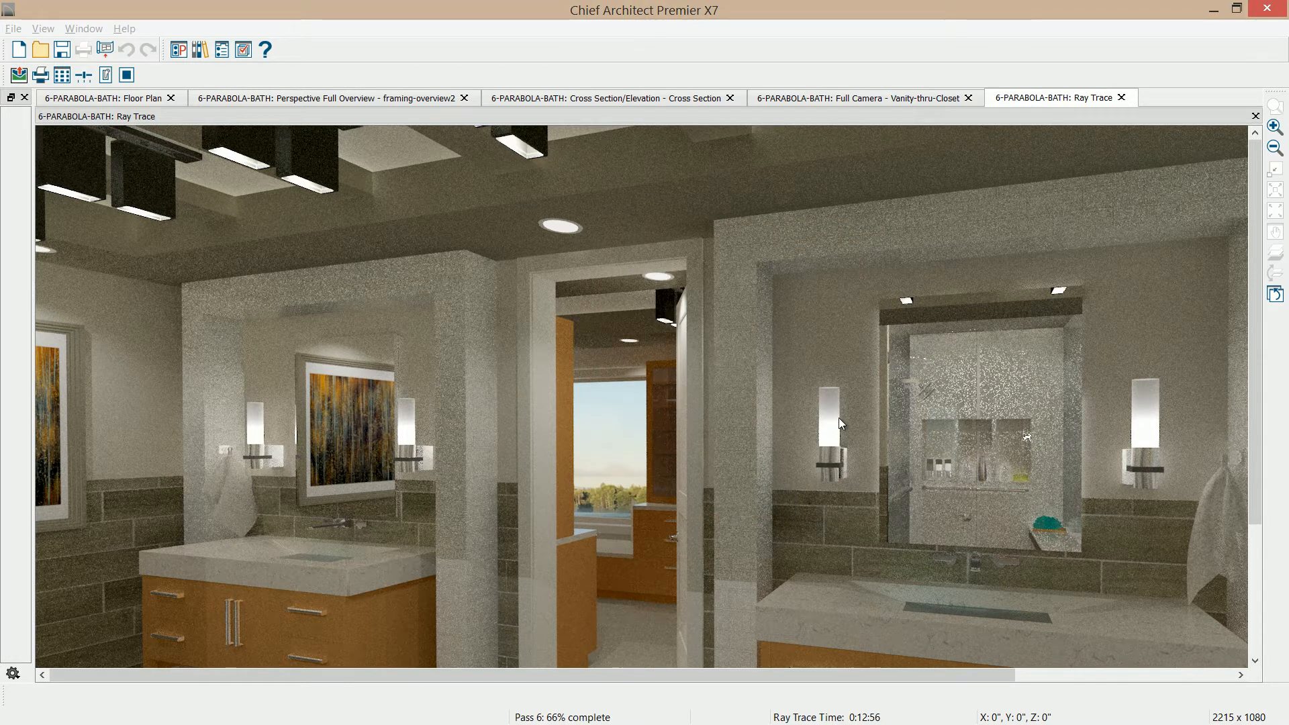
Open the Indoor - High Quality ray trace options from the Vanity-thru-Closet camera, try Save Image to File, and cancel.
{"action": "left_click", "coordinate": [868, 99]}
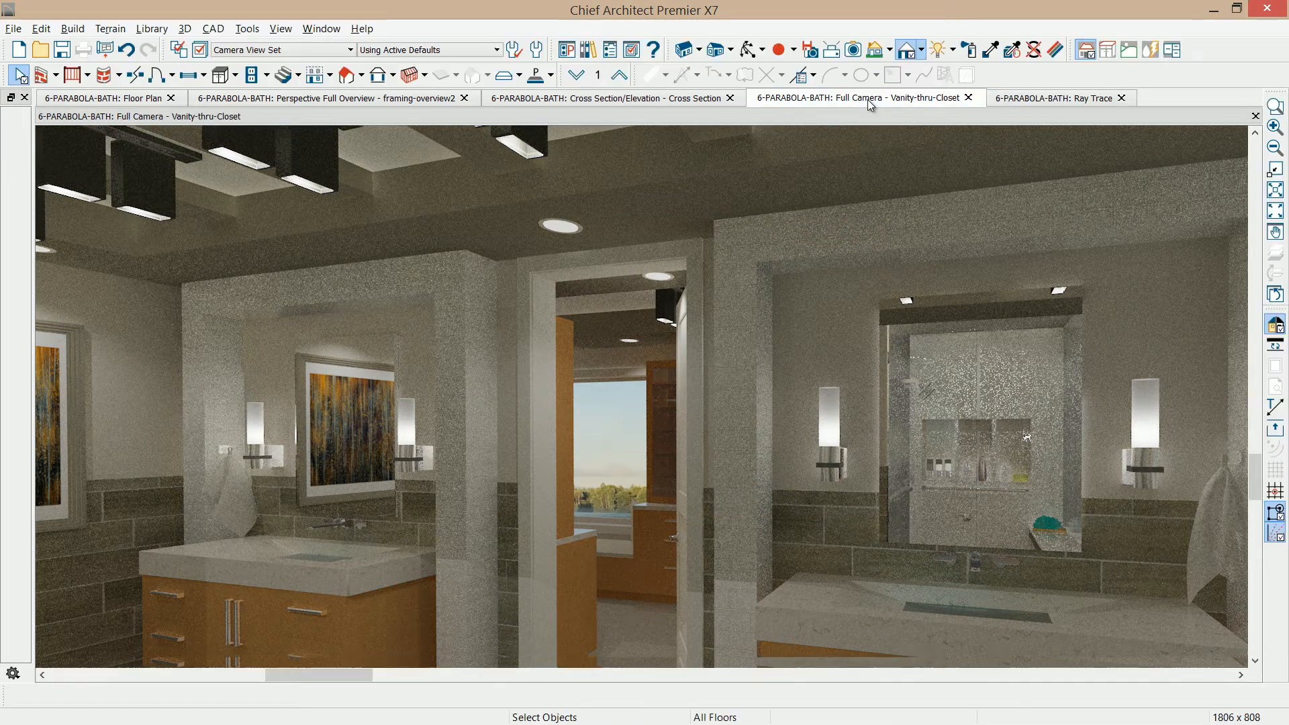
{"action": "left_click", "coordinate": [853, 51]}
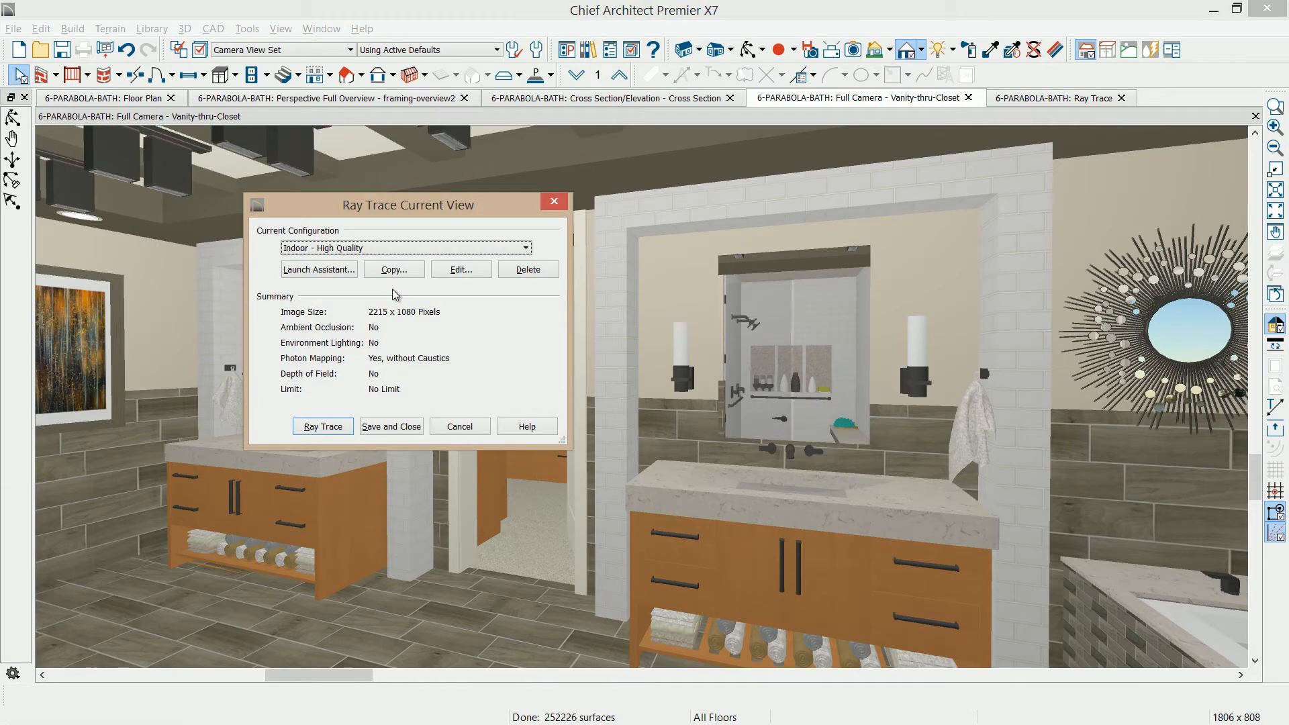
{"action": "left_click", "coordinate": [448, 275]}
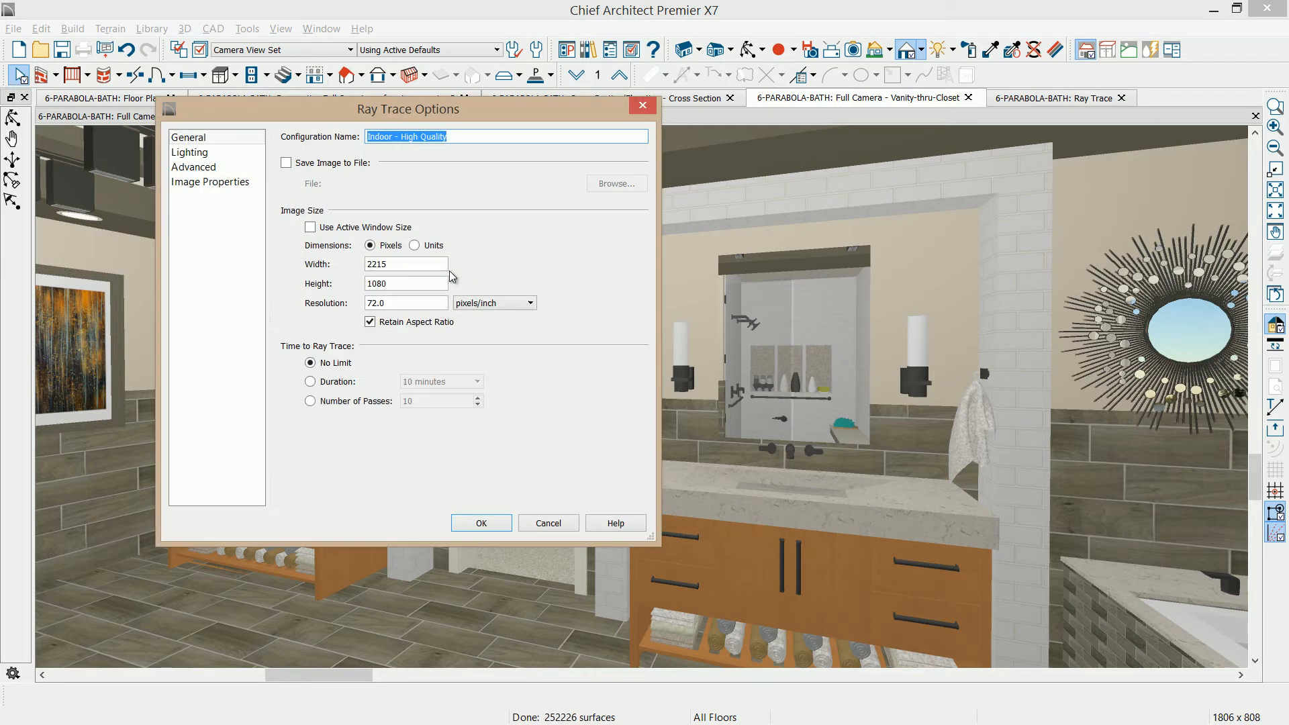
{"action": "left_click", "coordinate": [312, 163]}
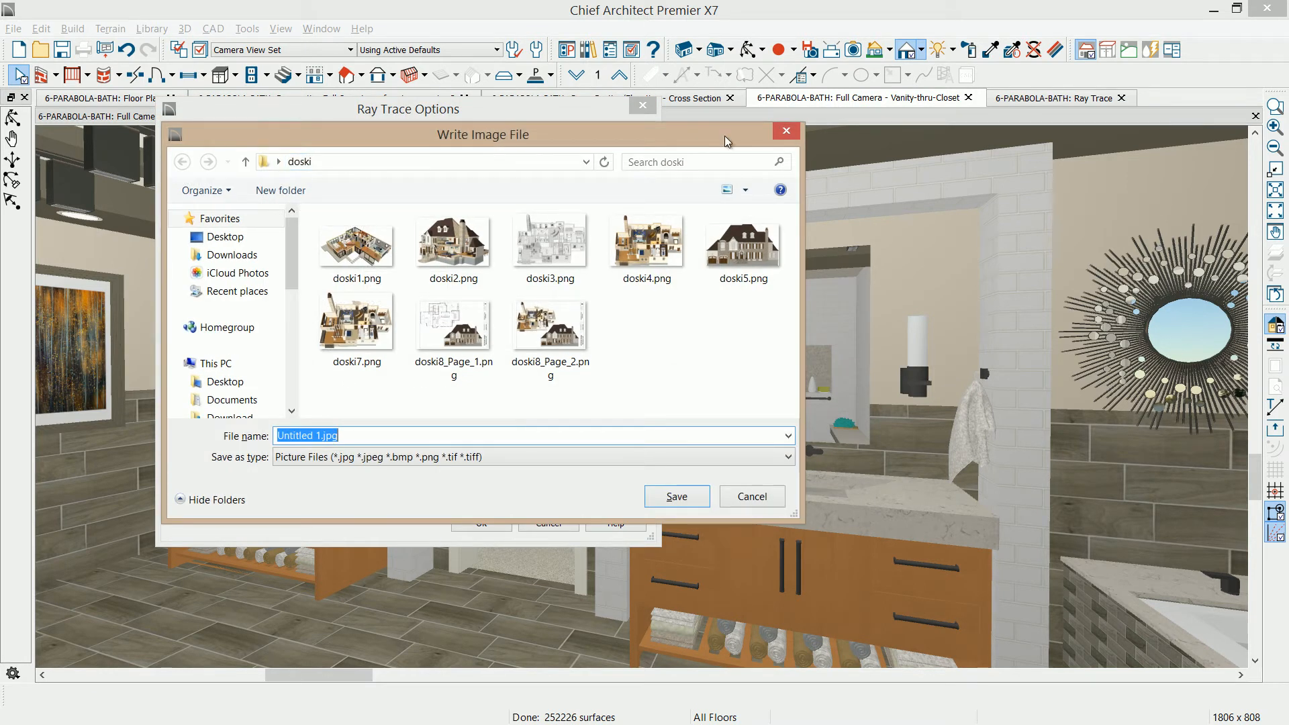
{"action": "left_click", "coordinate": [791, 131]}
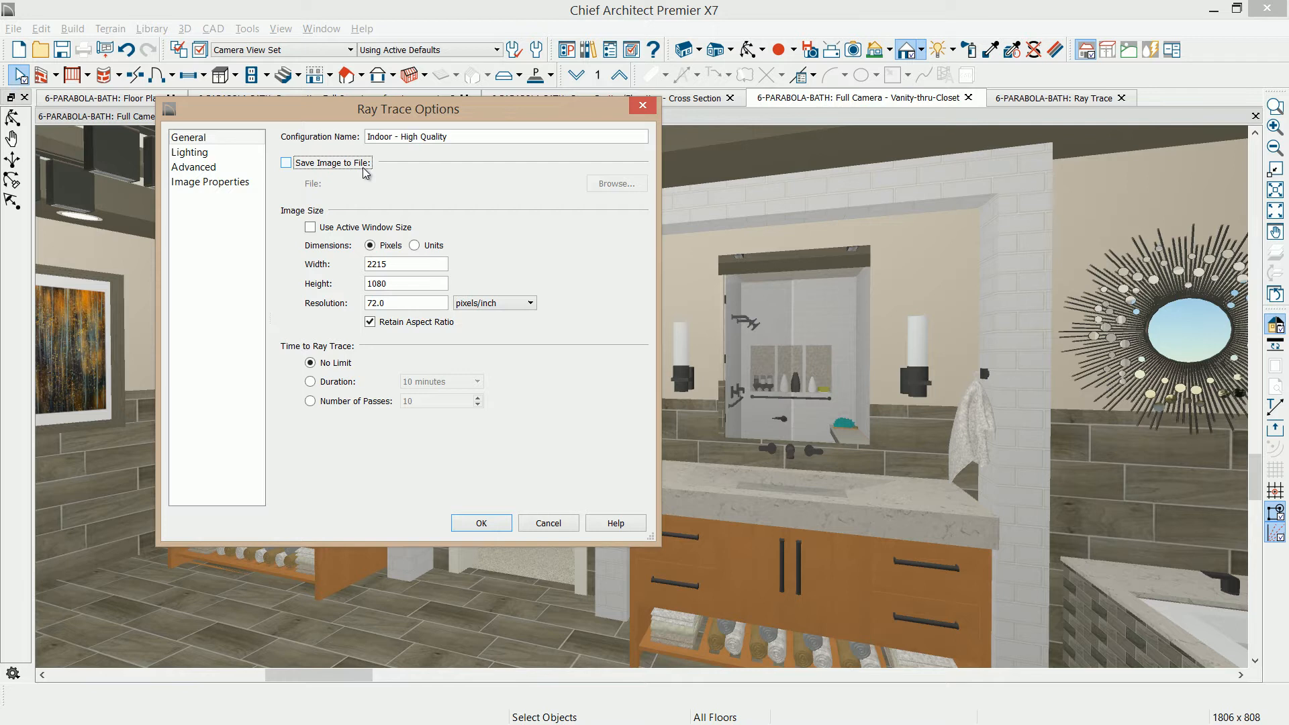
{"action": "left_click", "coordinate": [643, 107]}
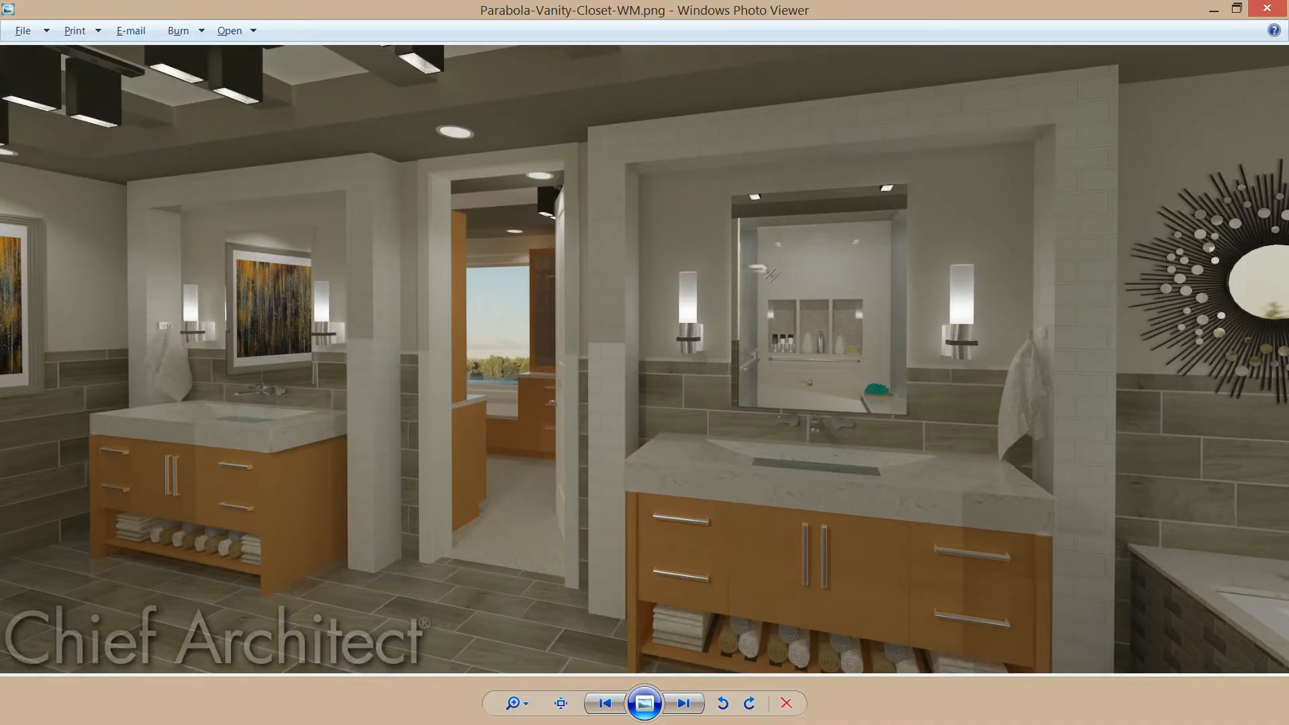
Switch to the browser, look through the 3D Models & Rendering training video series, and close the browser and reference picture.
{"action": "left_click_drag", "start_coordinate": [1287, 108], "coordinate": [780, 74]}
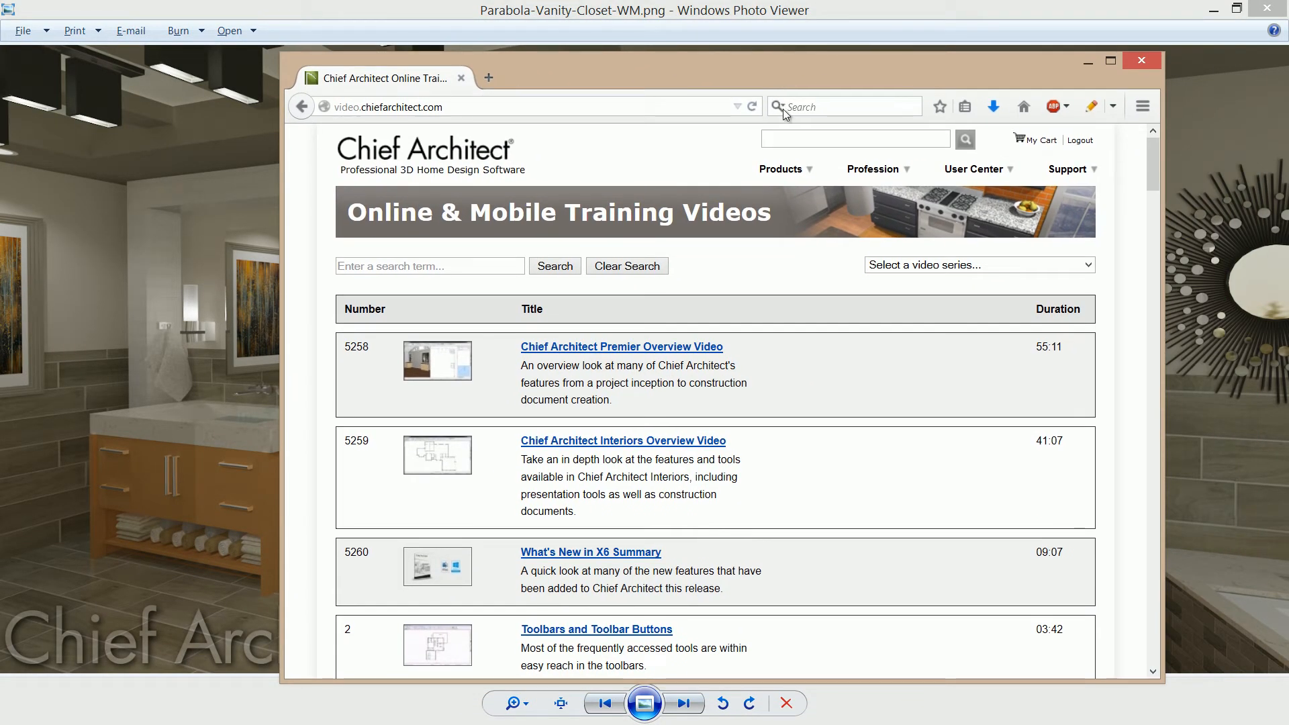
{"action": "mouse_move", "coordinate": [992, 178]}
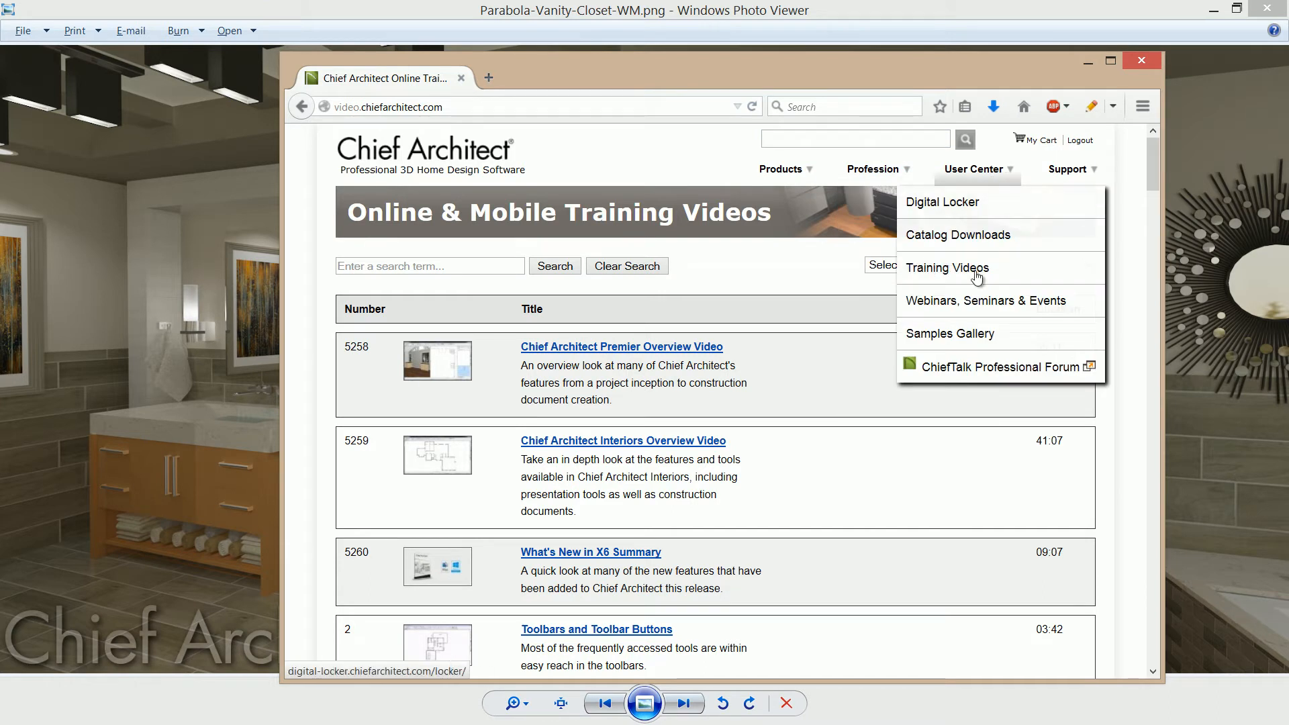
{"action": "left_click", "coordinate": [1087, 266]}
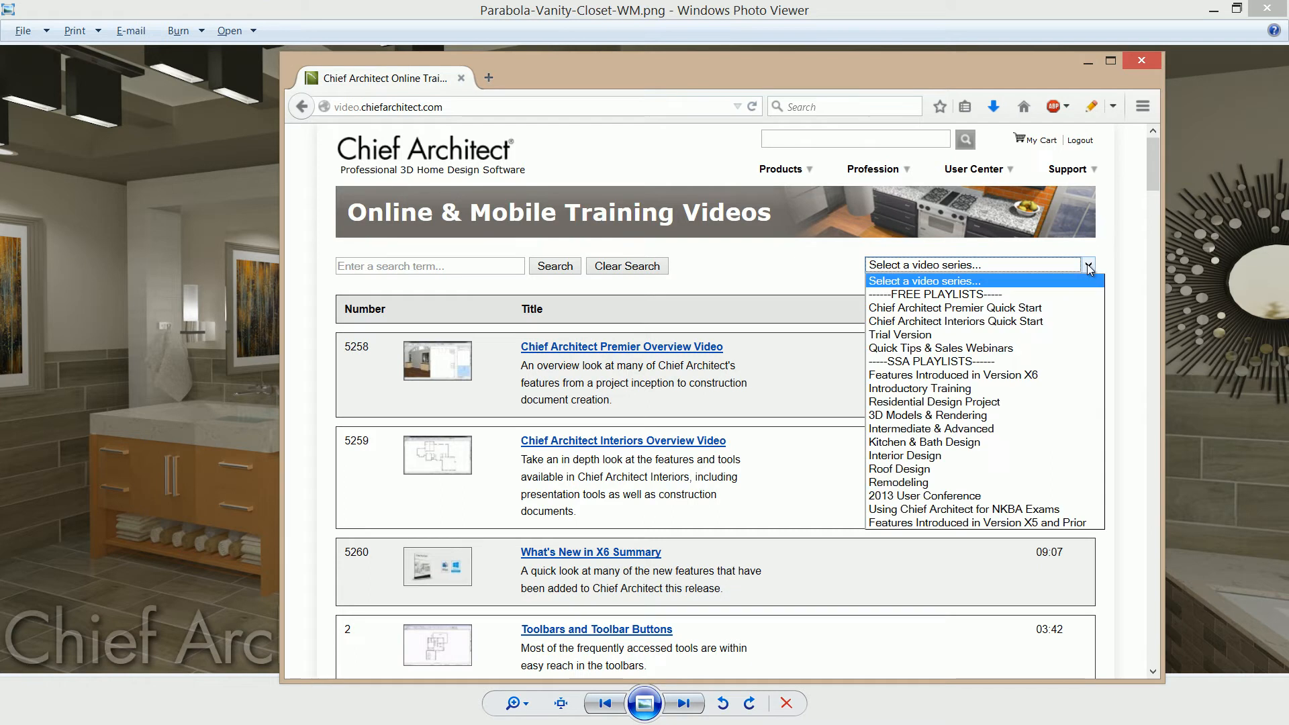
{"action": "left_click", "coordinate": [964, 415]}
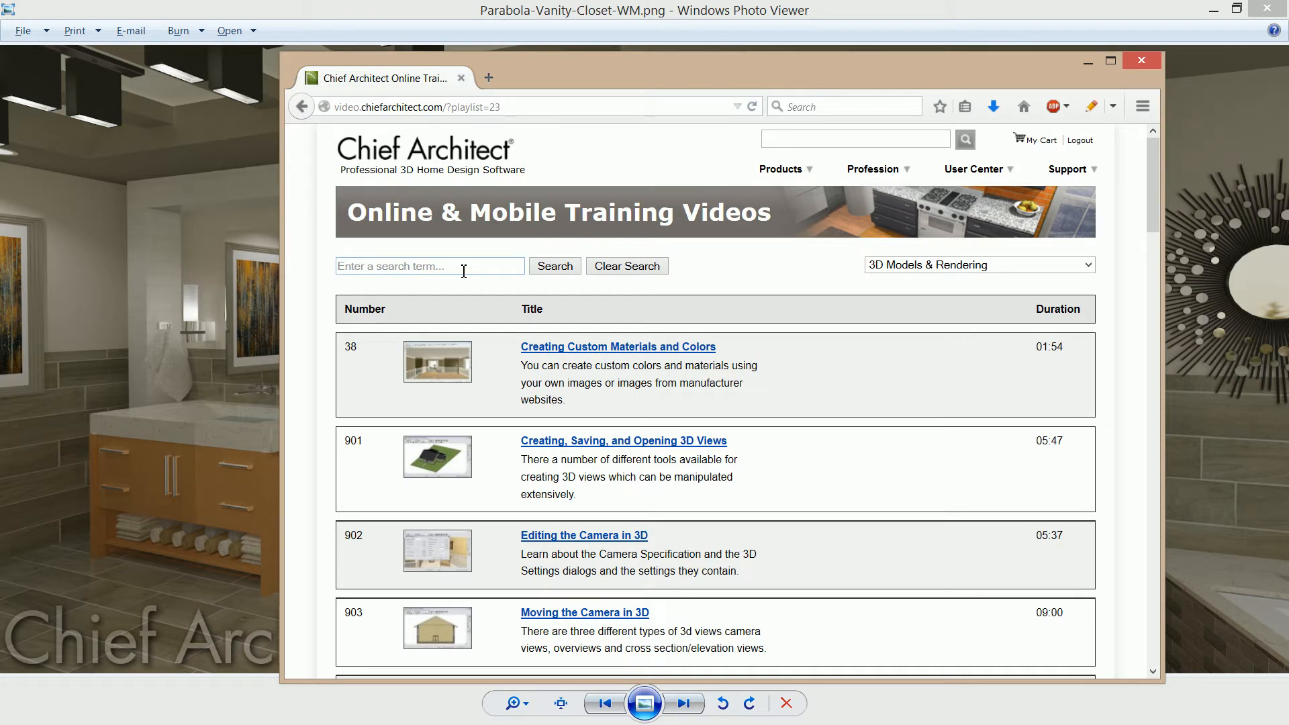
{"action": "left_click_drag", "start_coordinate": [1153, 167], "coordinate": [1098, 561]}
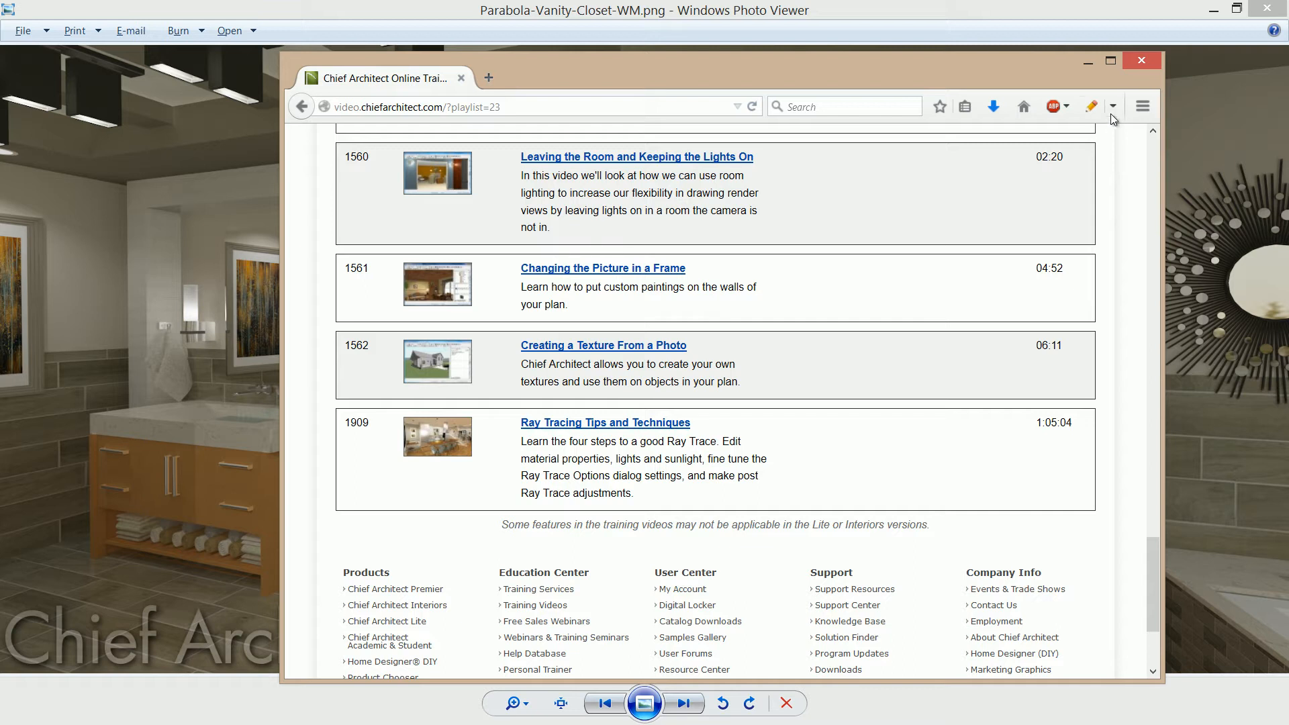
{"action": "left_click", "coordinate": [1138, 62]}
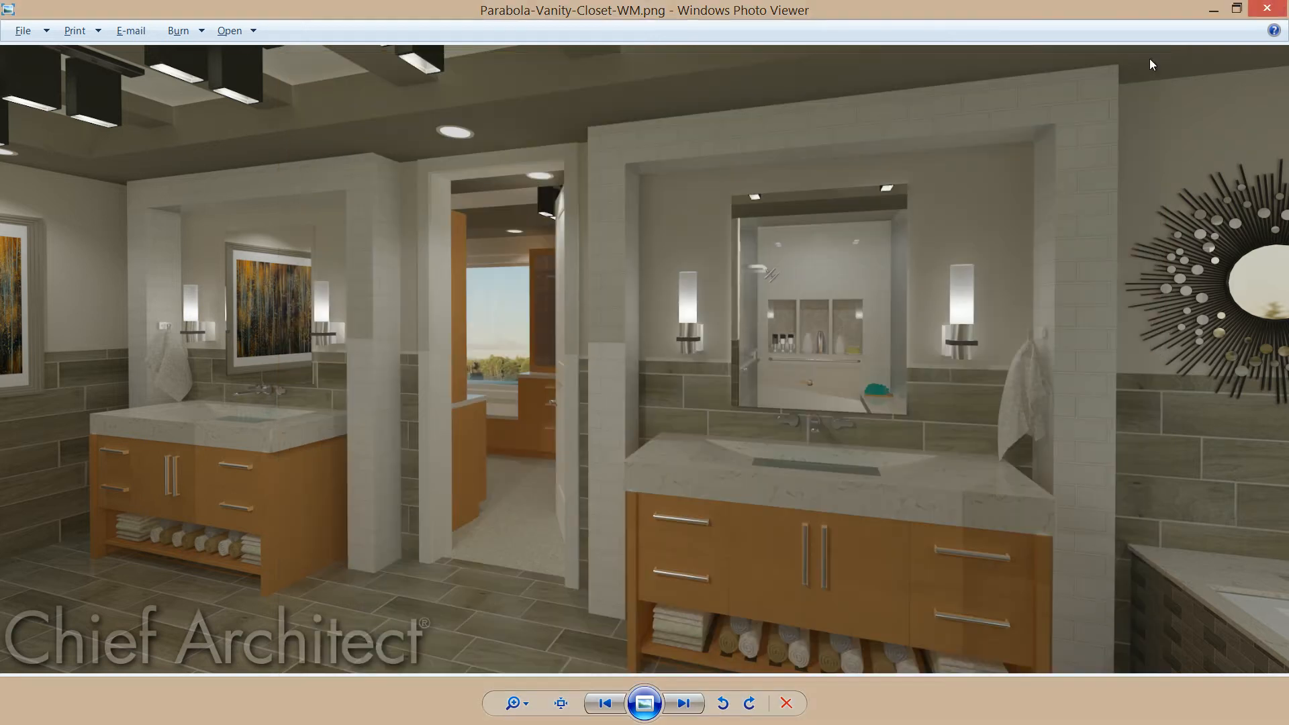
{"action": "left_click", "coordinate": [1274, 8]}
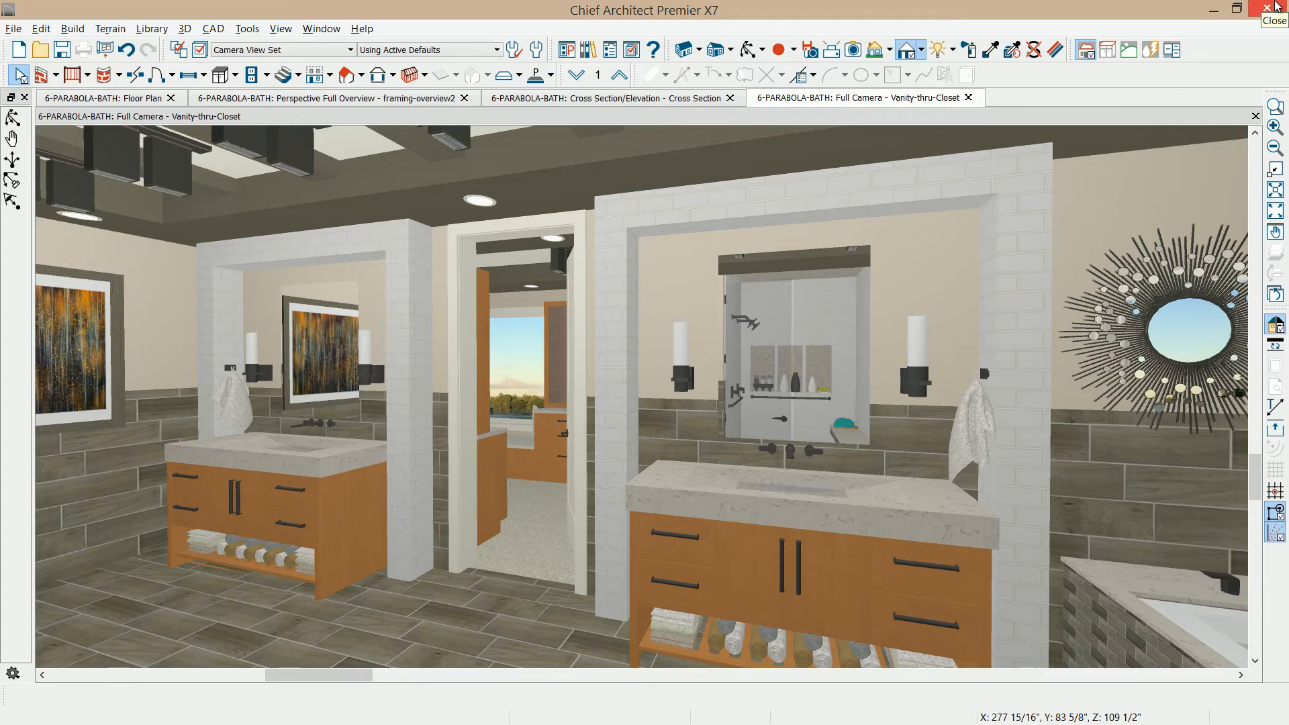
Open the vanity countertop's material with Adjust Material Definition and examine its properties and available material classes.
{"action": "left_click", "coordinate": [1056, 56]}
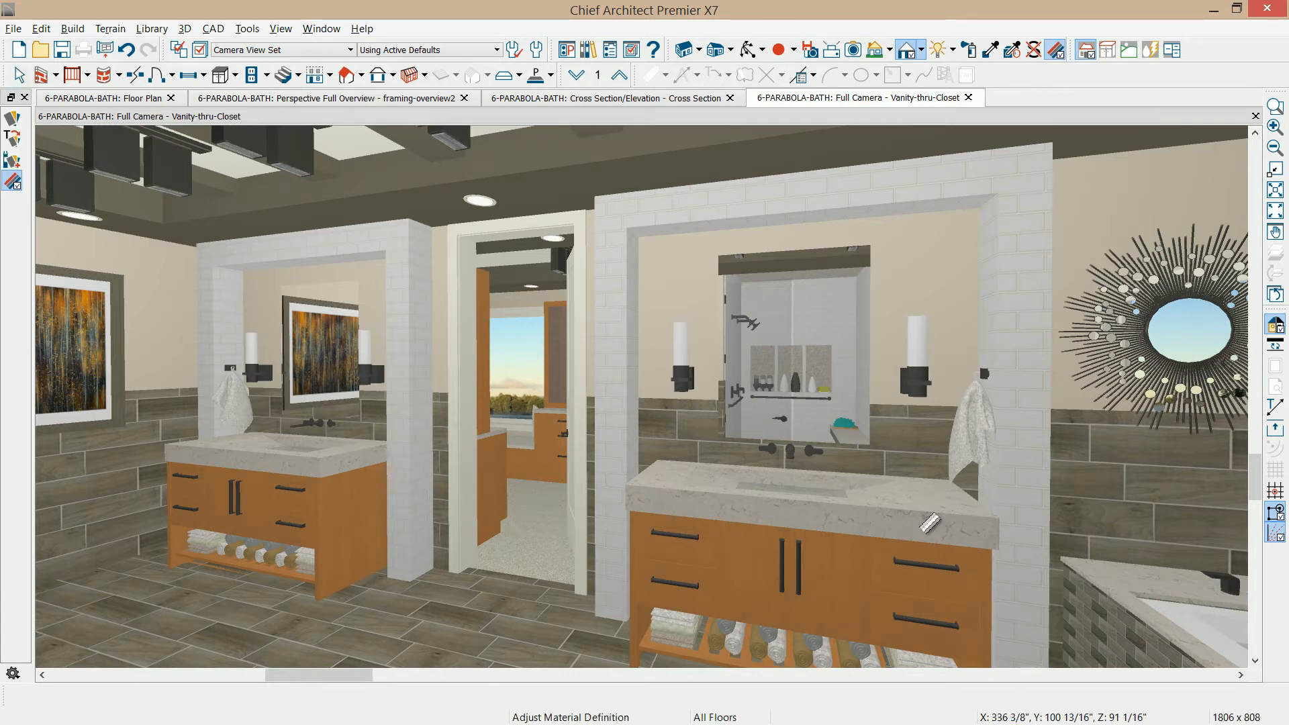
{"action": "left_click", "coordinate": [922, 516]}
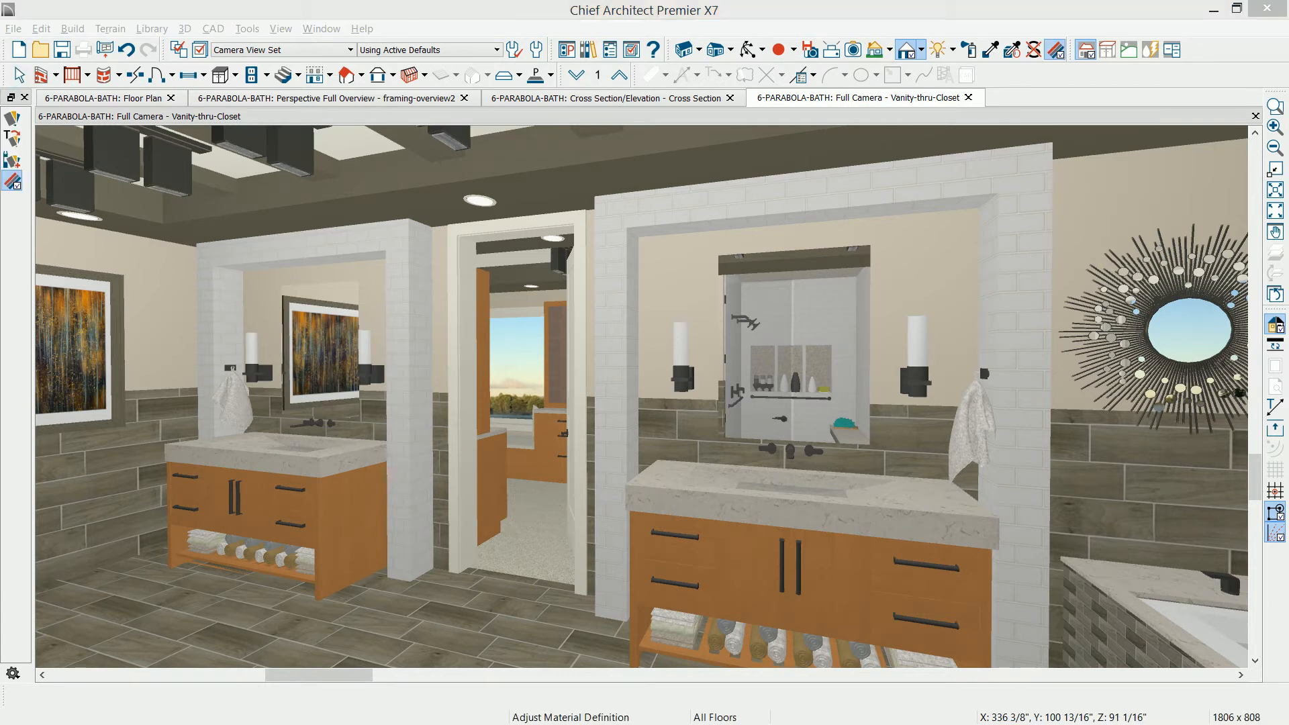
{"action": "left_click_drag", "start_coordinate": [287, 314], "coordinate": [236, 202]}
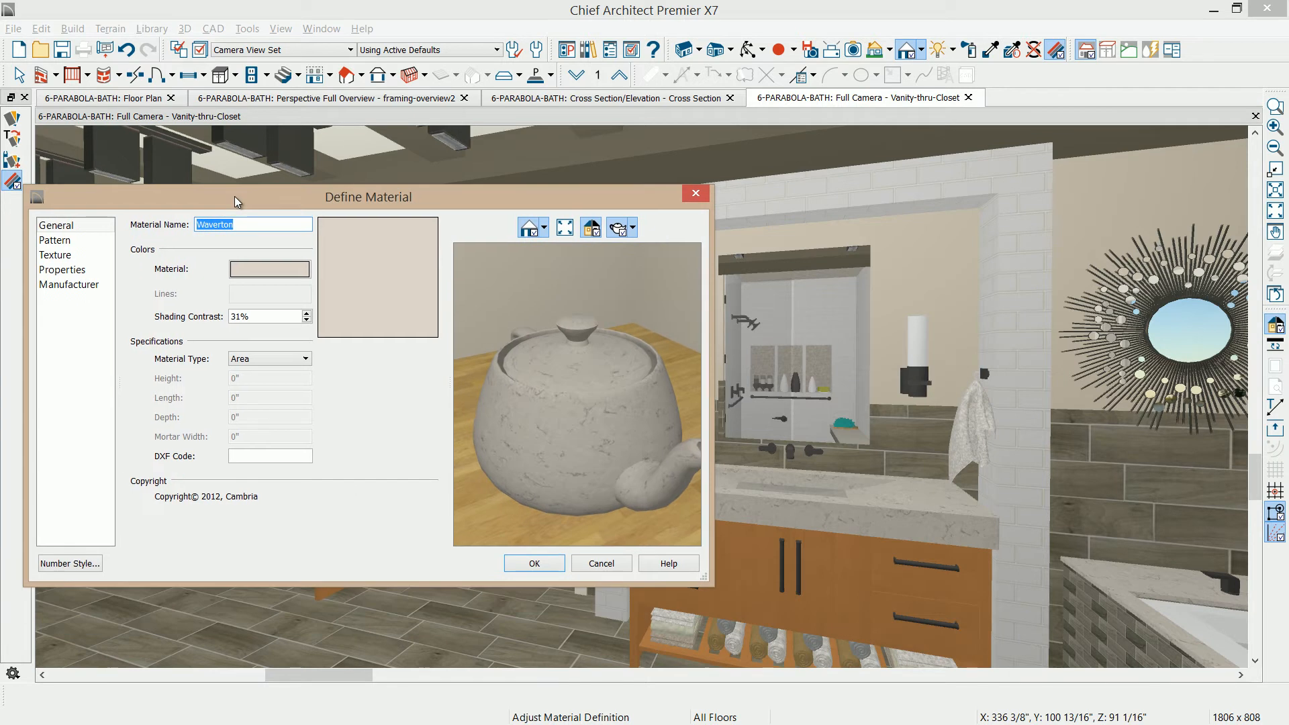
{"action": "left_click", "coordinate": [67, 269]}
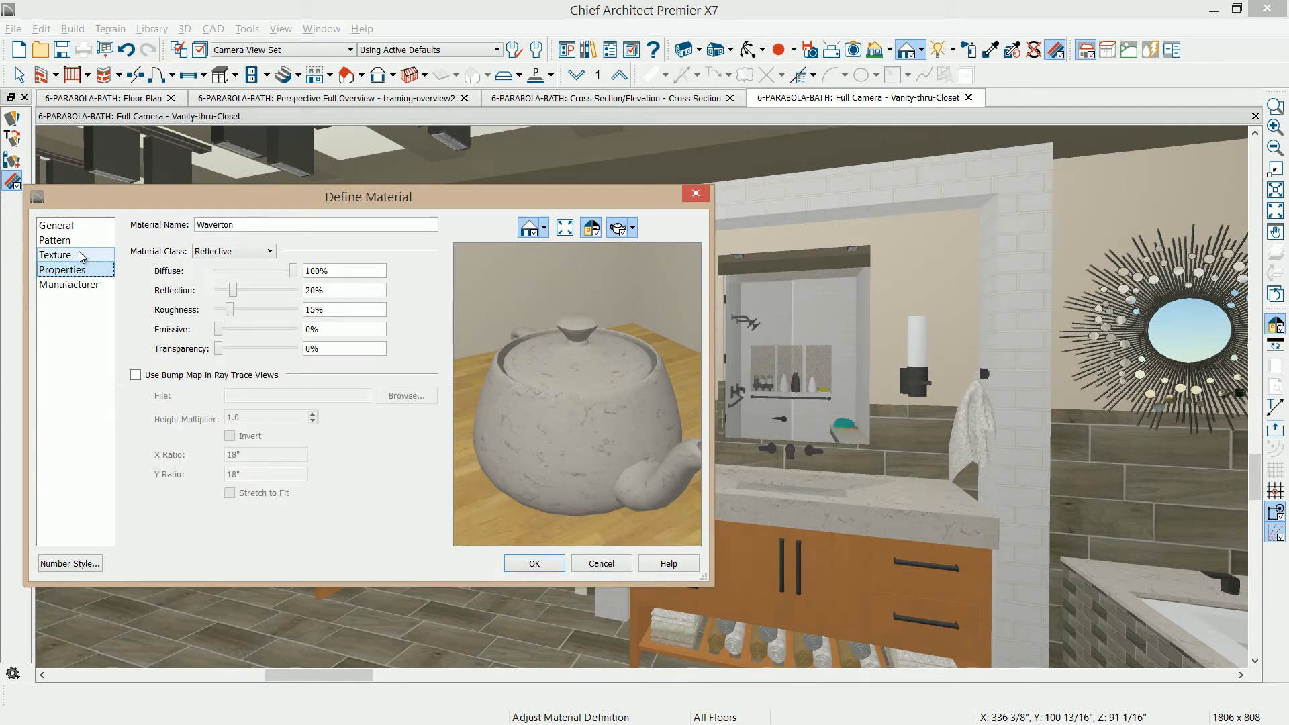
{"action": "left_click", "coordinate": [267, 253]}
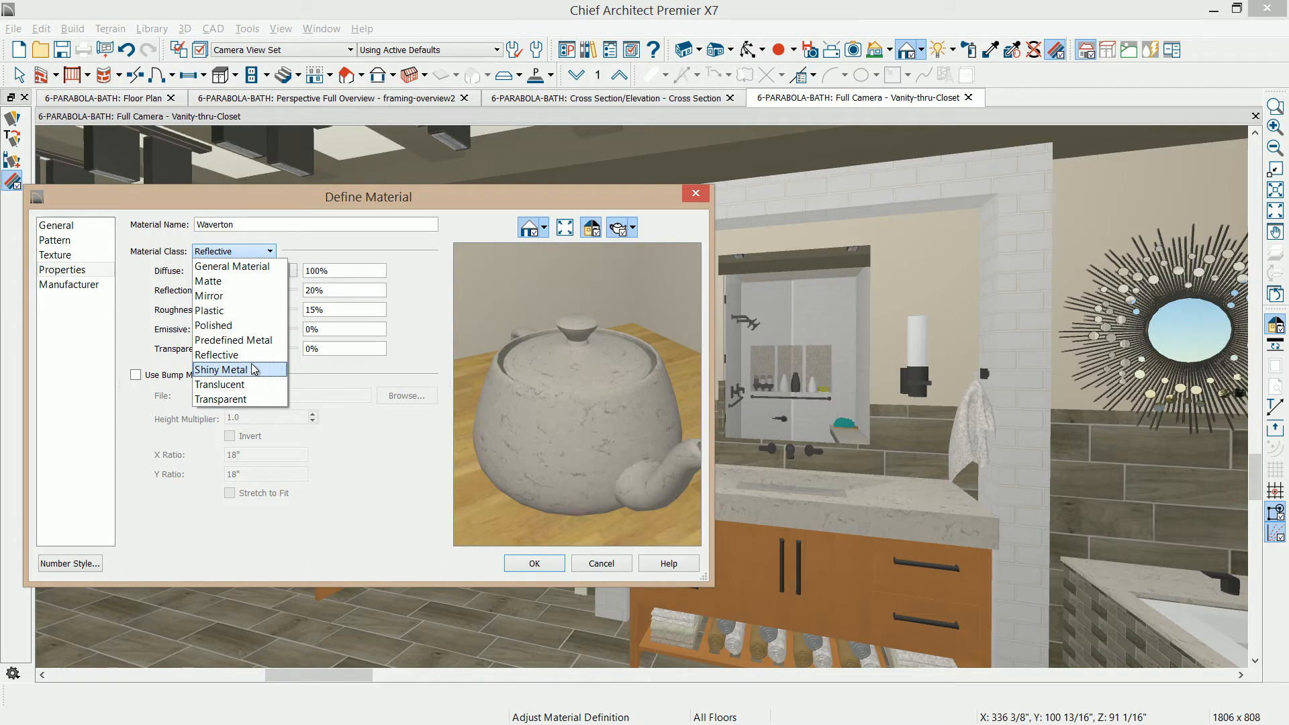
{"action": "left_click", "coordinate": [392, 255]}
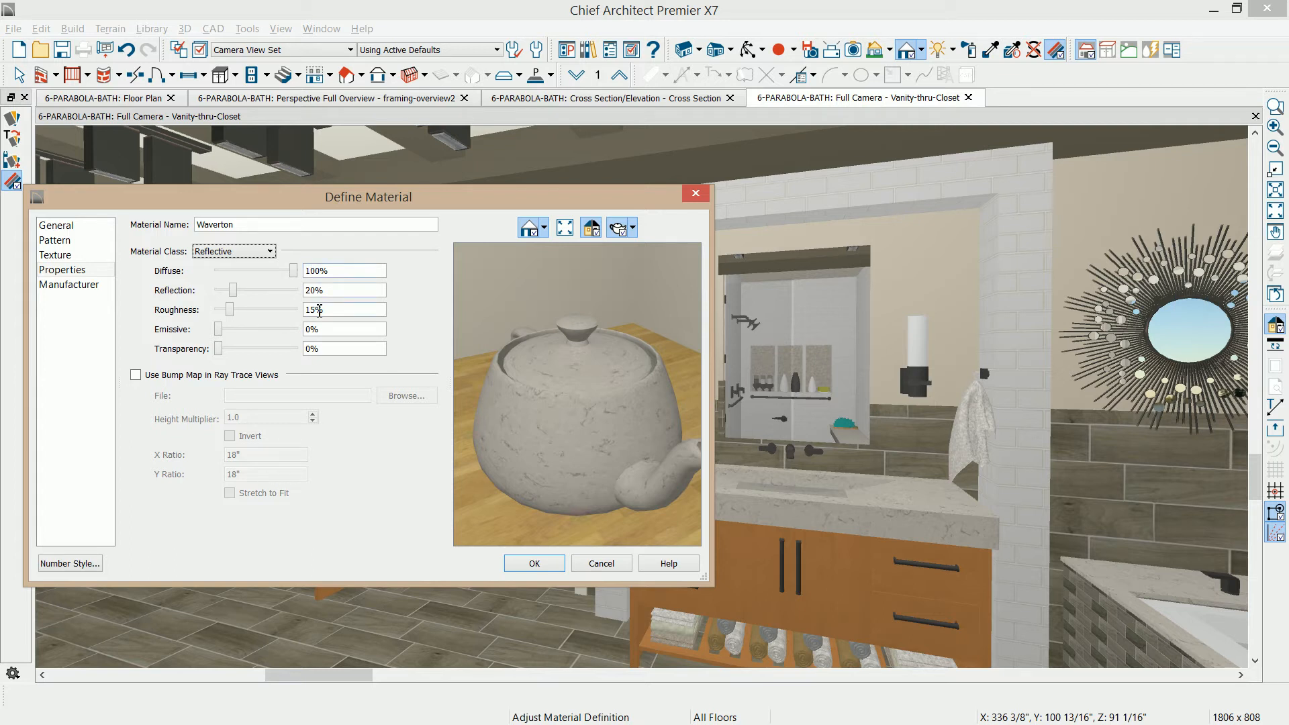
Preview the countertop material as a ray trace, switch the preview object from the teapot to another shape, and cancel the material dialog.
{"action": "left_click", "coordinate": [544, 230]}
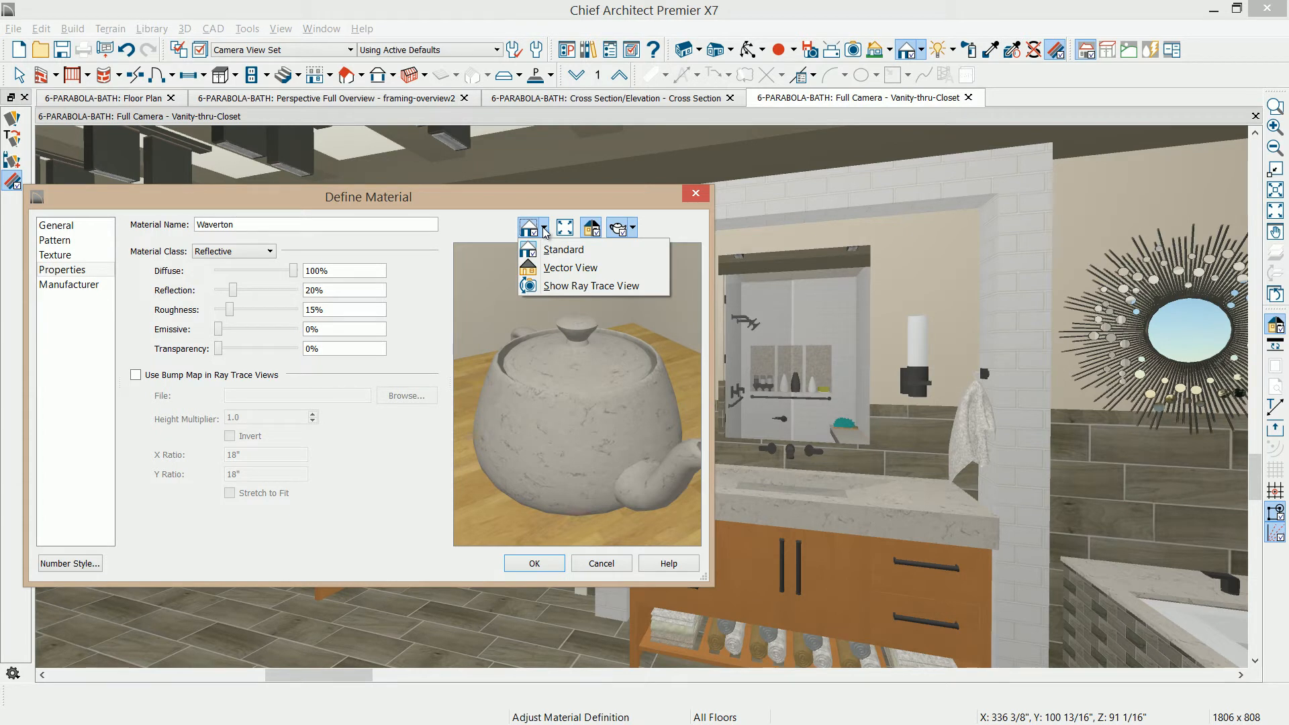
{"action": "left_click", "coordinate": [568, 286]}
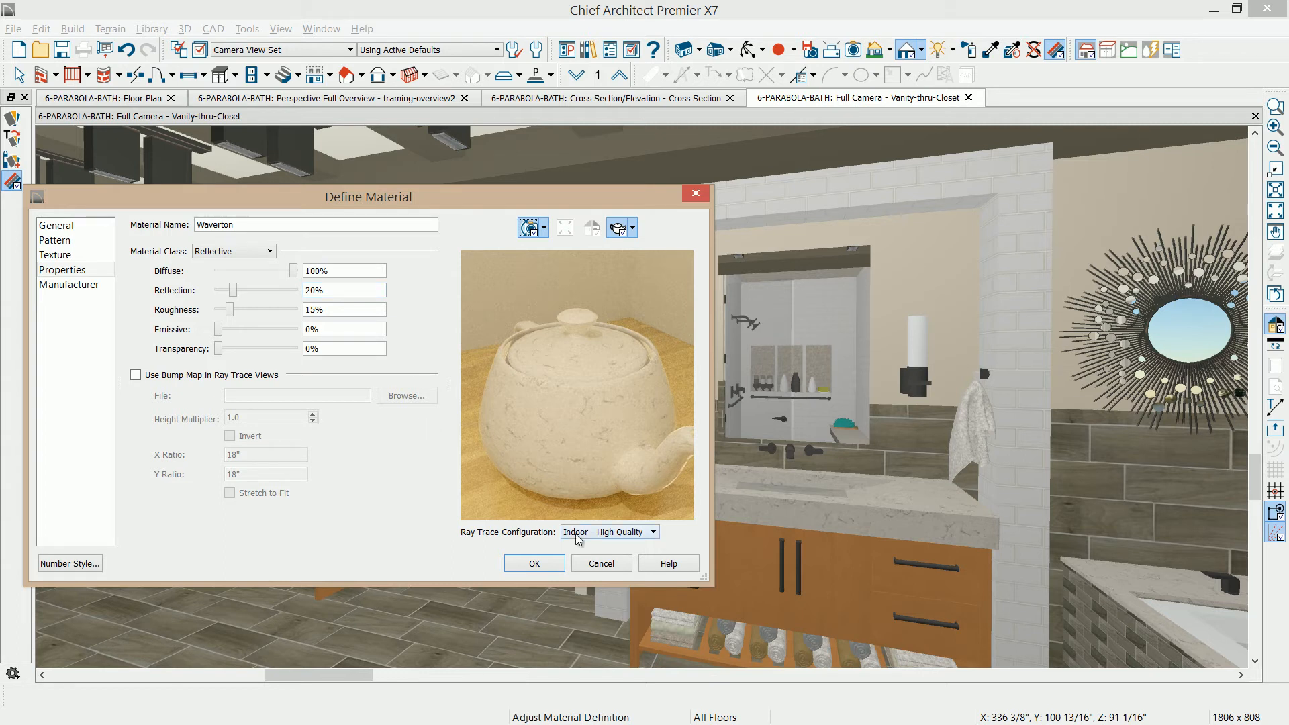
{"action": "left_click", "coordinate": [545, 229]}
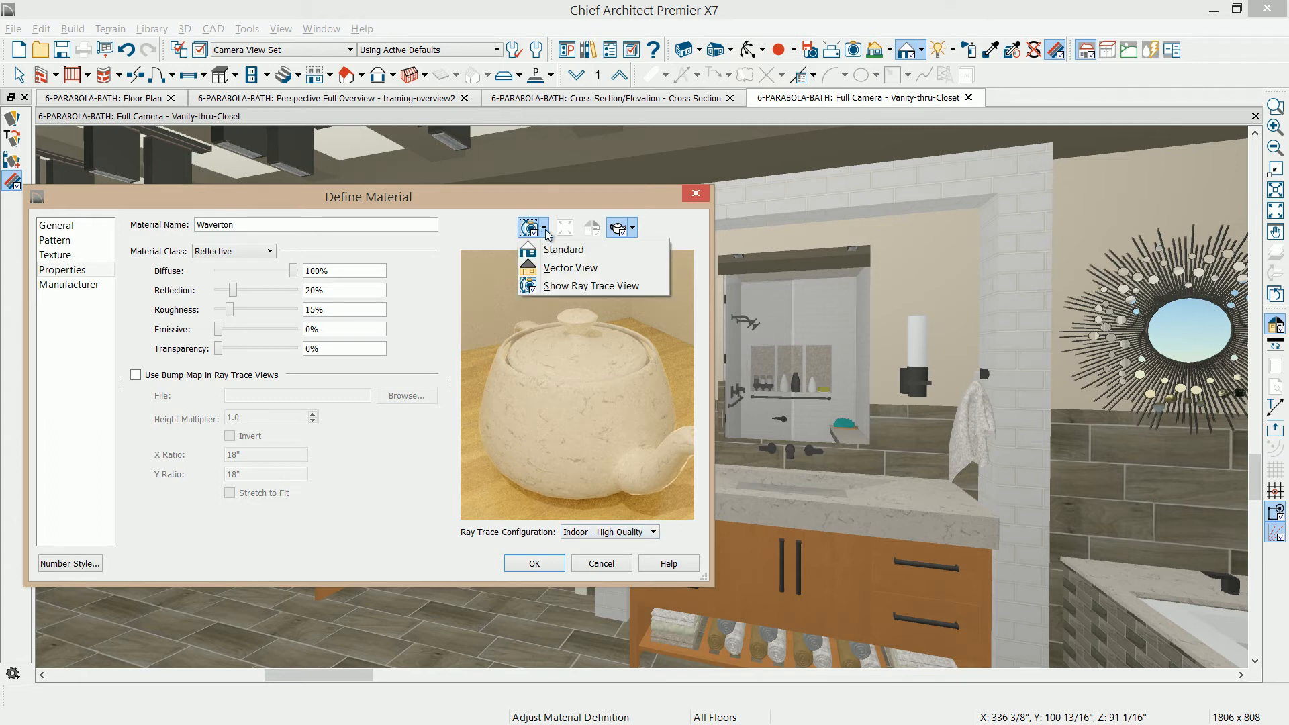
{"action": "left_click", "coordinate": [634, 227]}
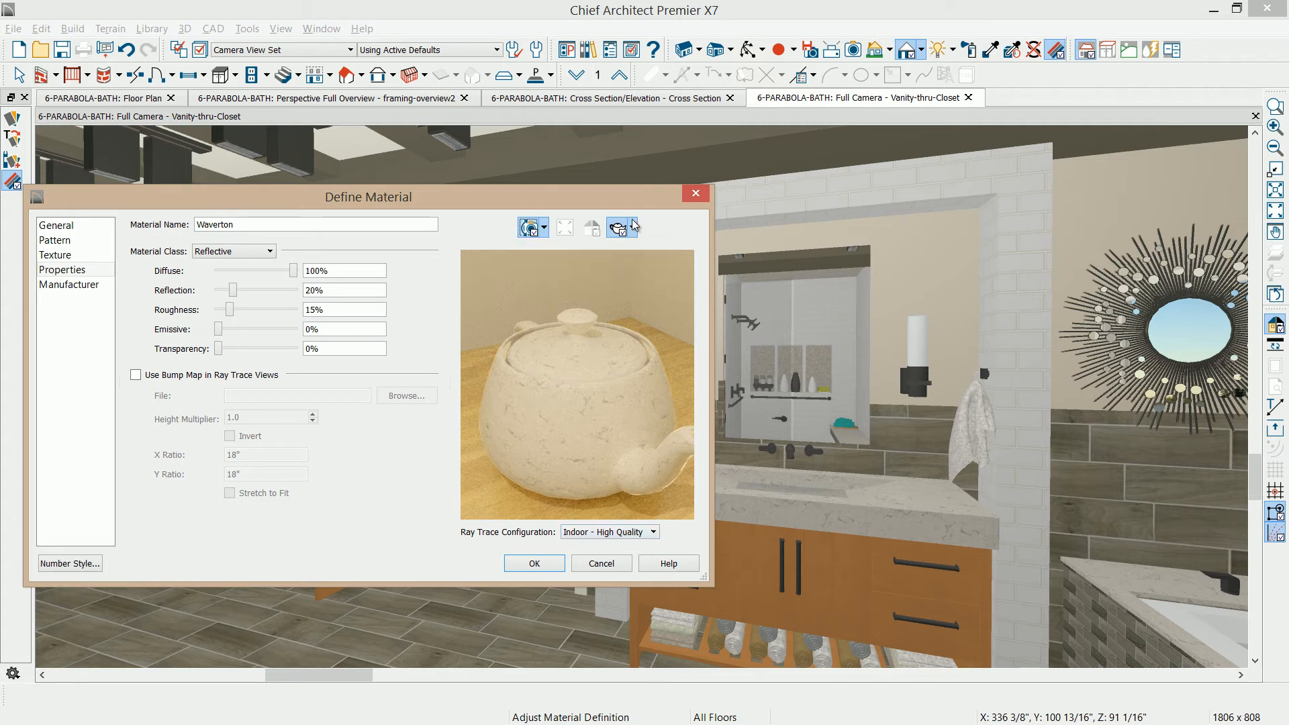
{"action": "left_click", "coordinate": [634, 227]}
{"action": "left_click", "coordinate": [637, 267]}
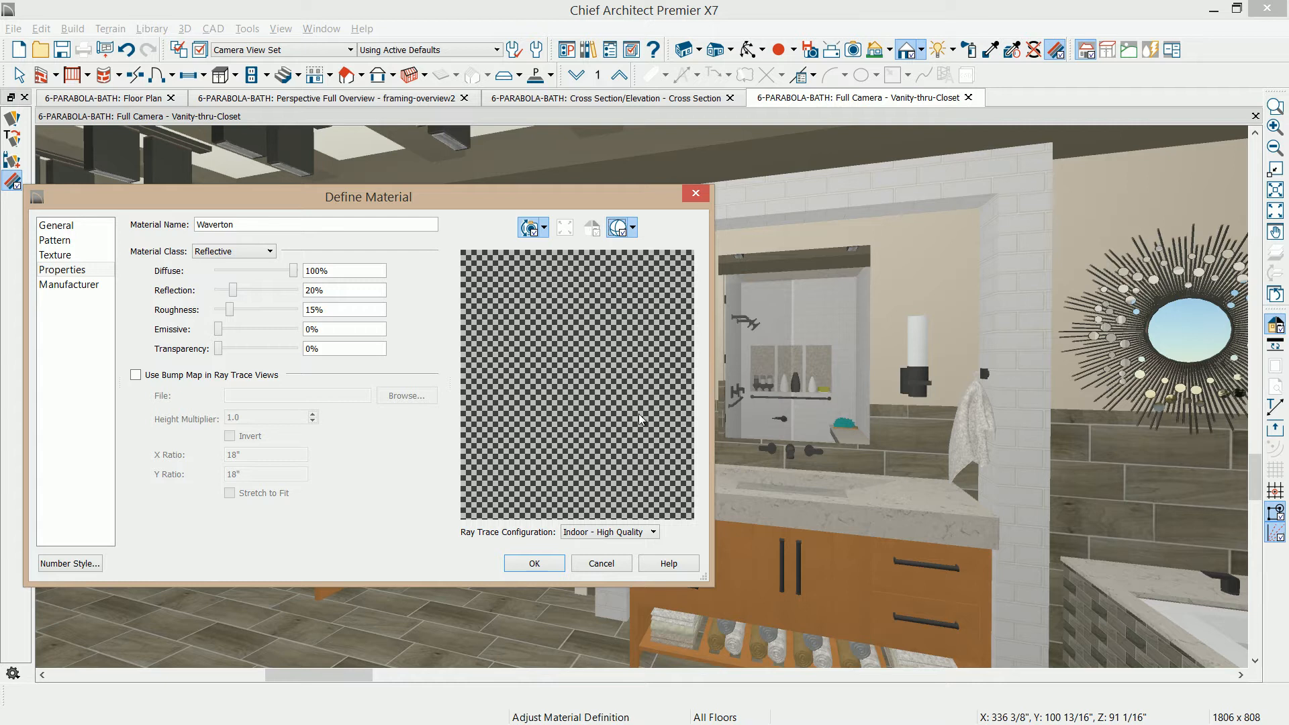
{"action": "left_click", "coordinate": [613, 563]}
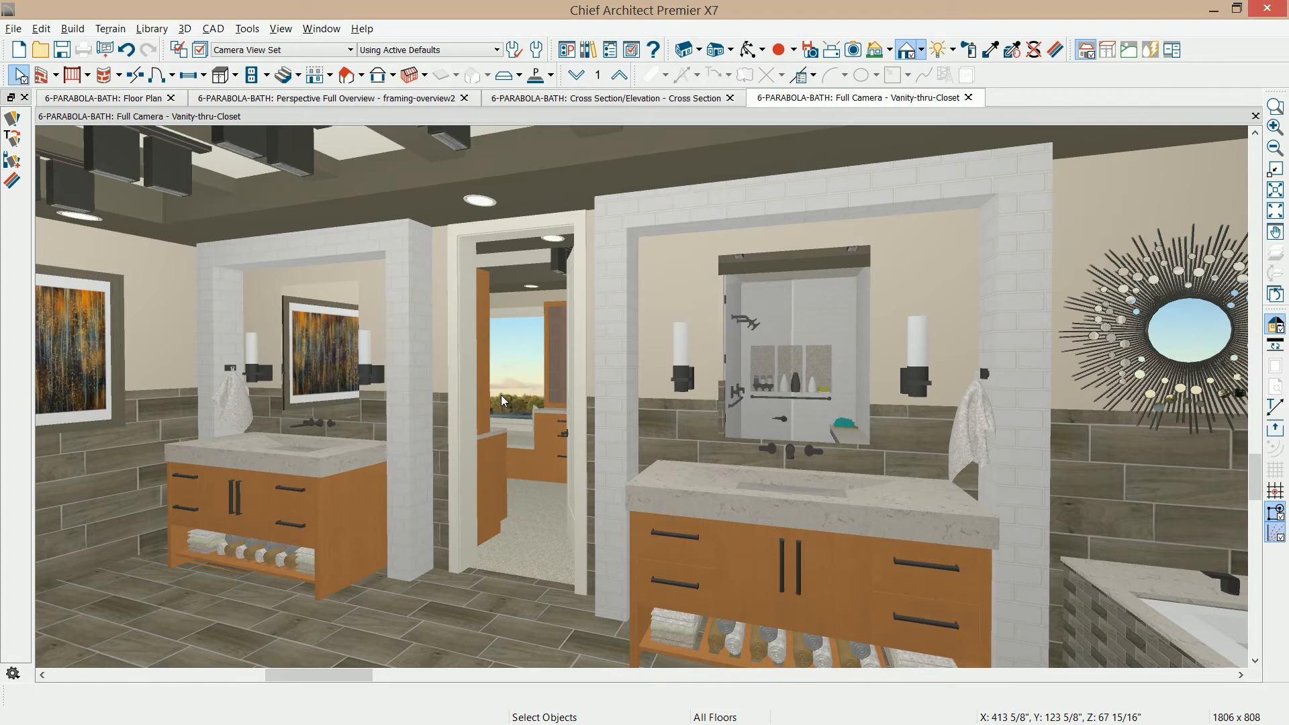
Open the Lysestage sconce beside the vanity mirror and examine its light data and the available source types.
{"action": "left_click", "coordinate": [915, 380]}
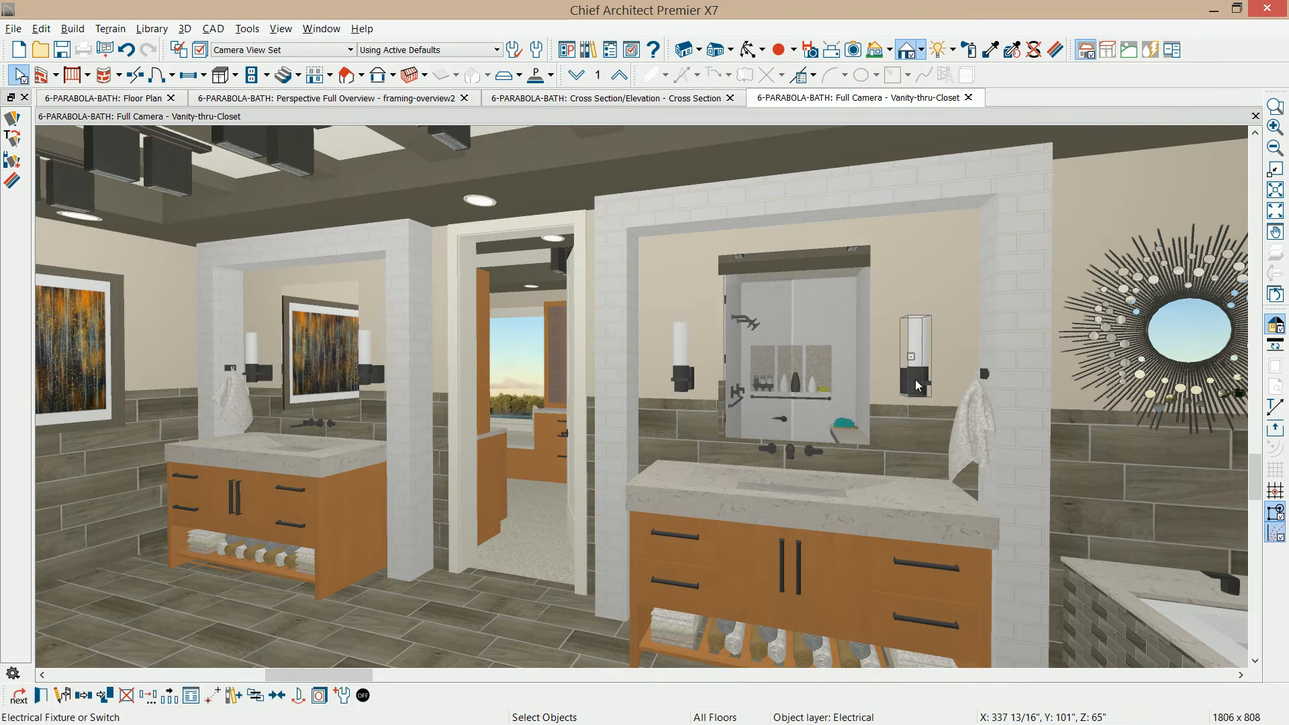
{"action": "double_click", "coordinate": [915, 380]}
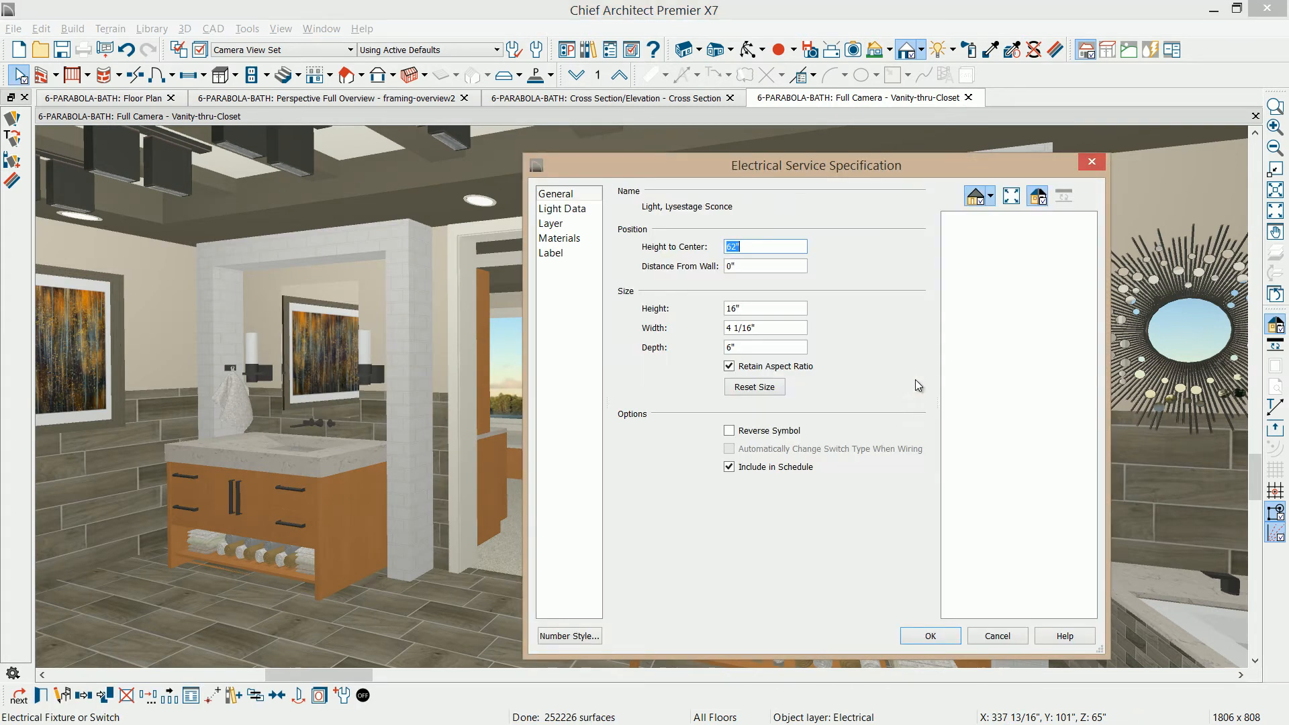
{"action": "left_click_drag", "start_coordinate": [767, 165], "coordinate": [388, 141]}
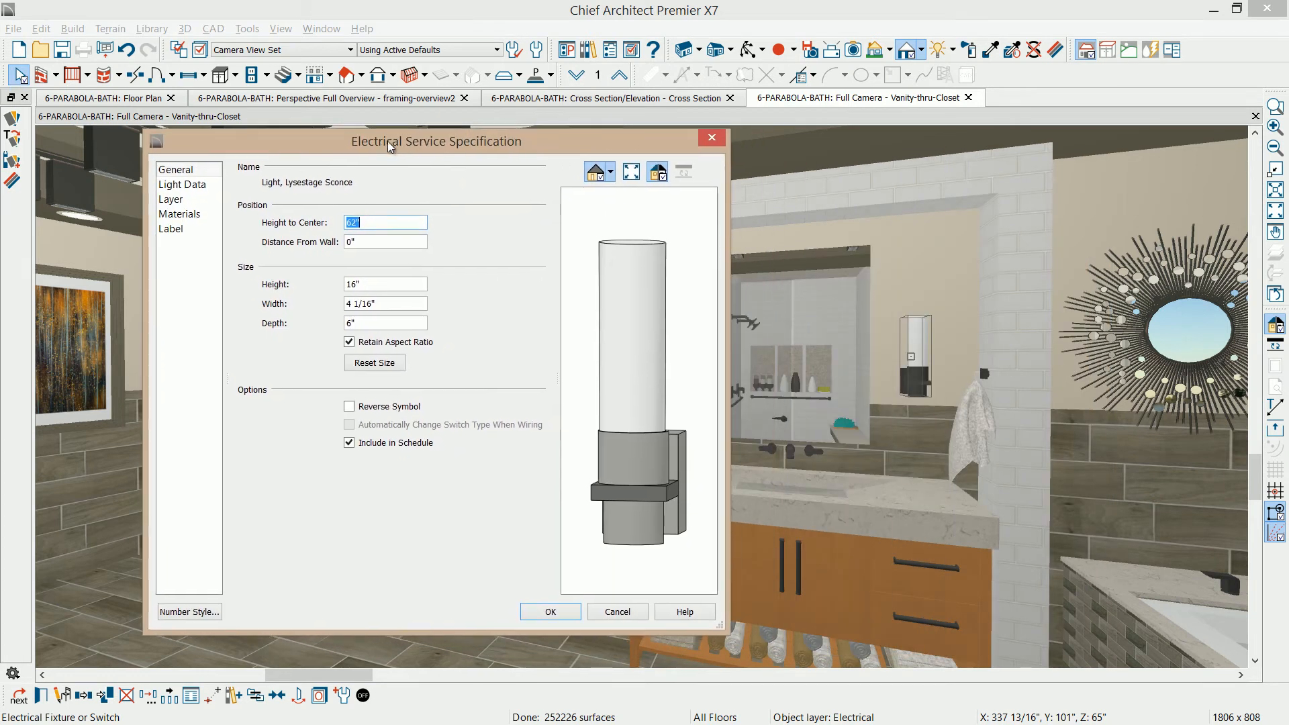
{"action": "left_click", "coordinate": [183, 186]}
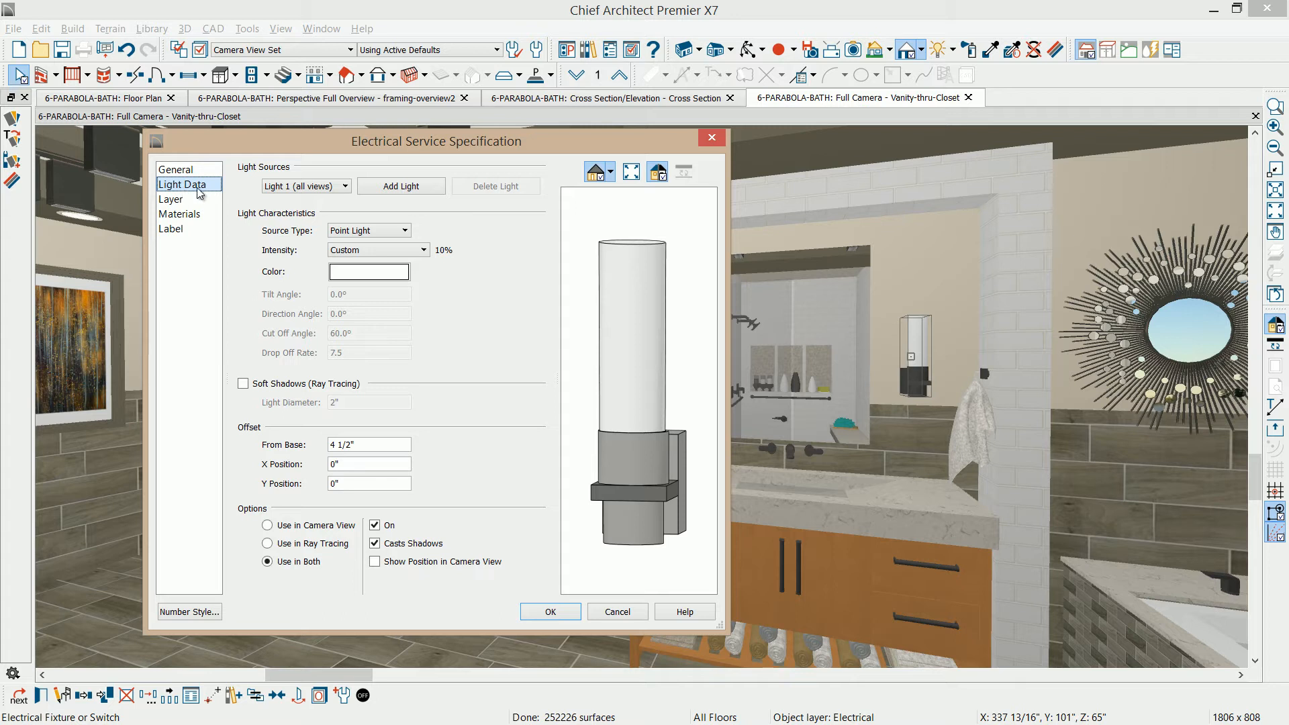
{"action": "left_click", "coordinate": [405, 231]}
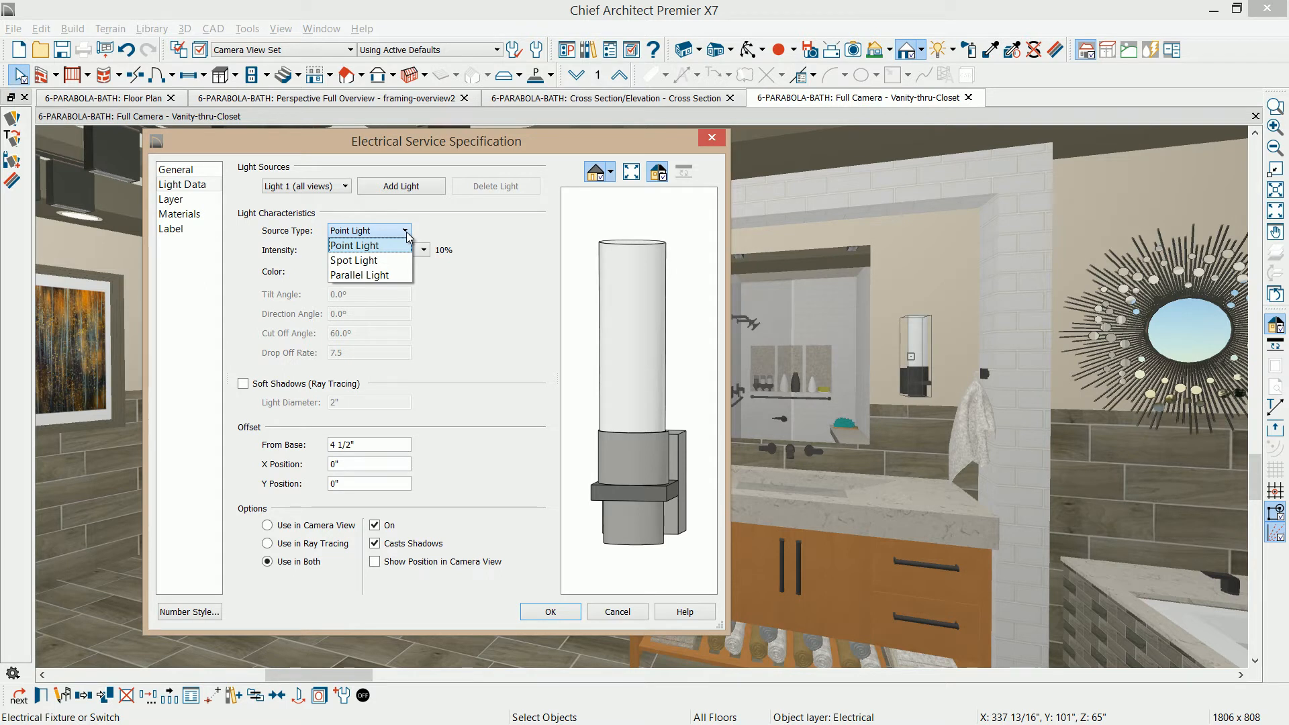
{"action": "left_click", "coordinate": [473, 264]}
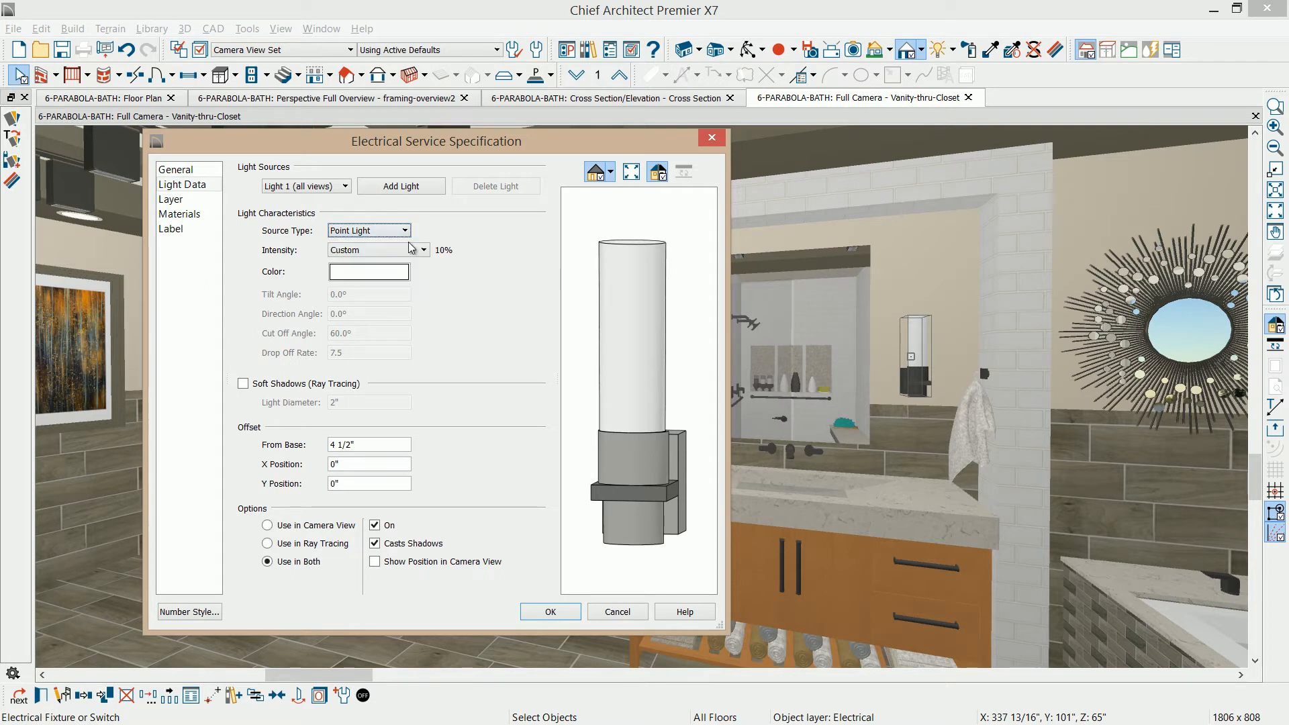
Examine the sconce's intensity presets, Custom Light Intensity settings and light color choices, cancelling each without changes.
{"action": "left_click", "coordinate": [424, 250]}
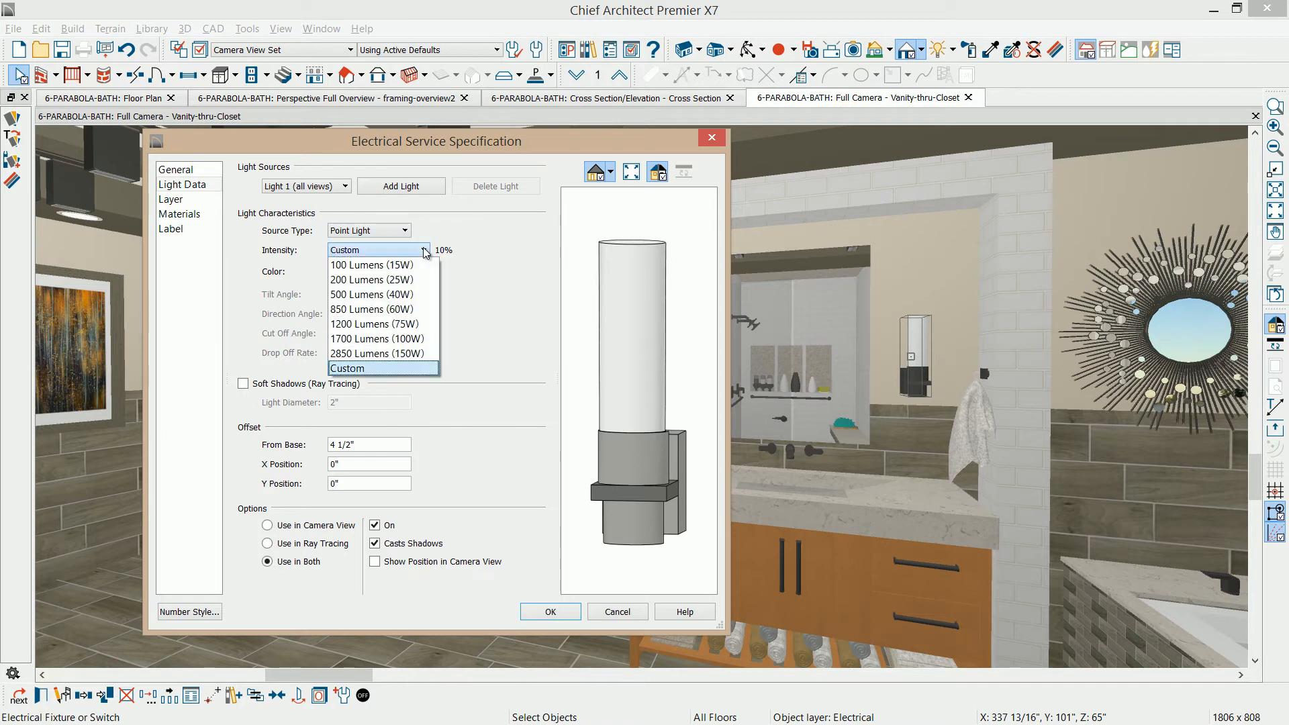
{"action": "left_click", "coordinate": [366, 369]}
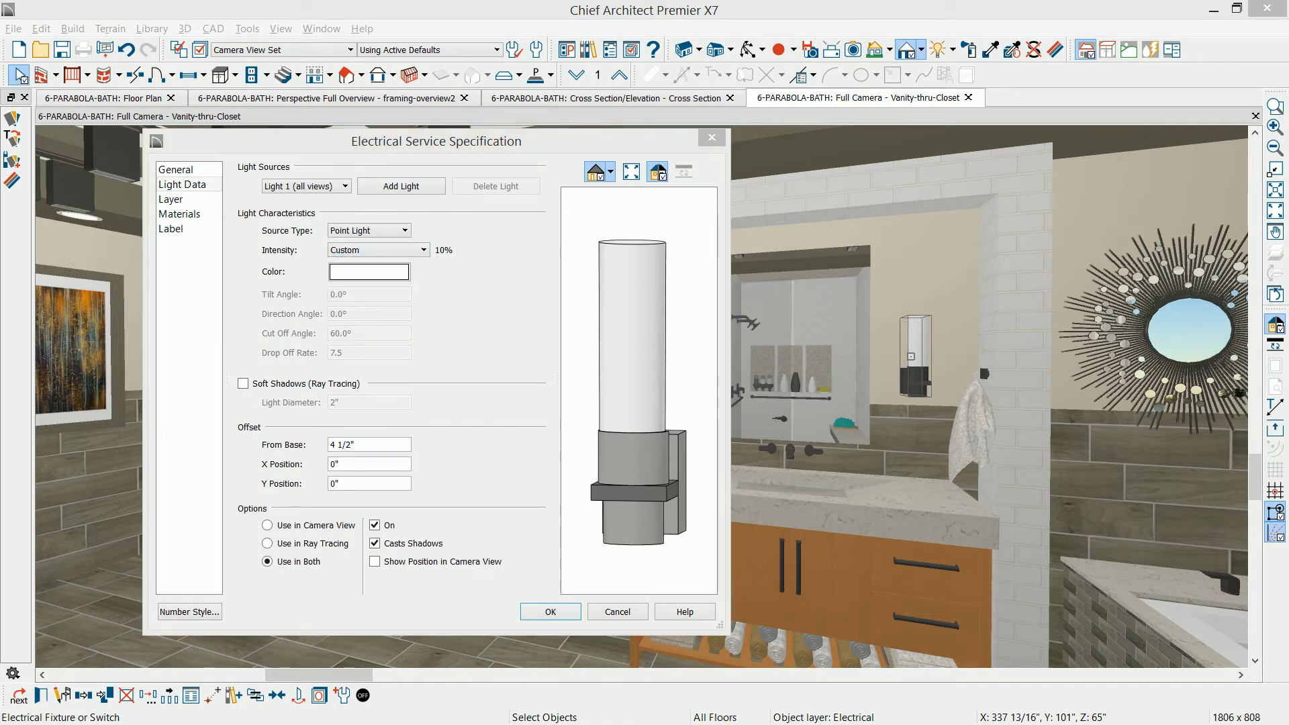
{"action": "left_click_drag", "start_coordinate": [1269, 321], "coordinate": [845, 319]}
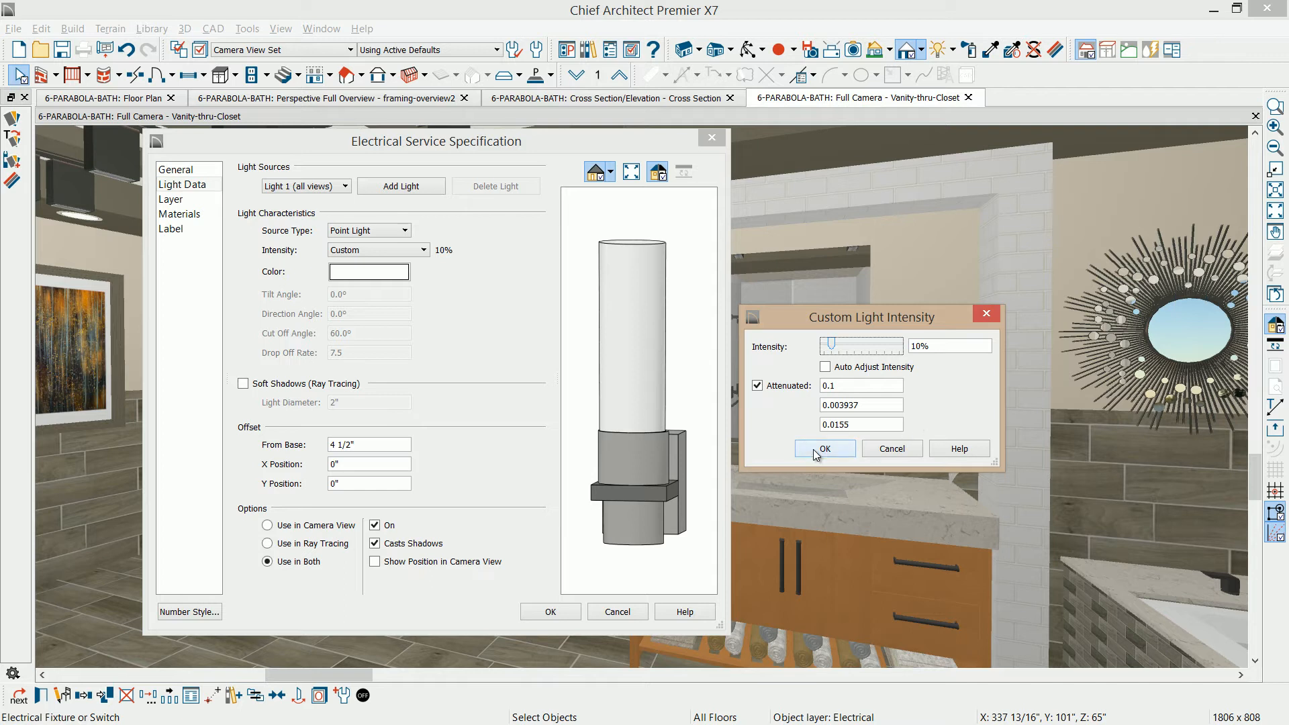
{"action": "left_click", "coordinate": [888, 448]}
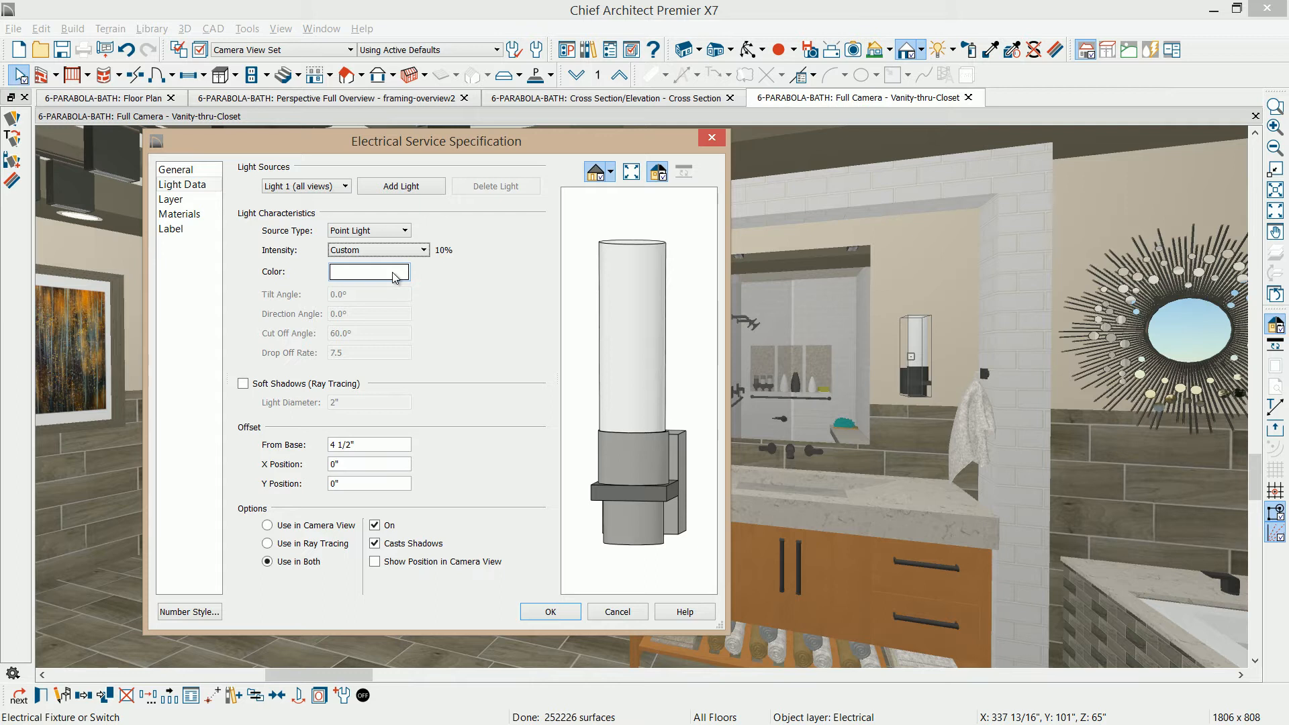
{"action": "left_click", "coordinate": [393, 276]}
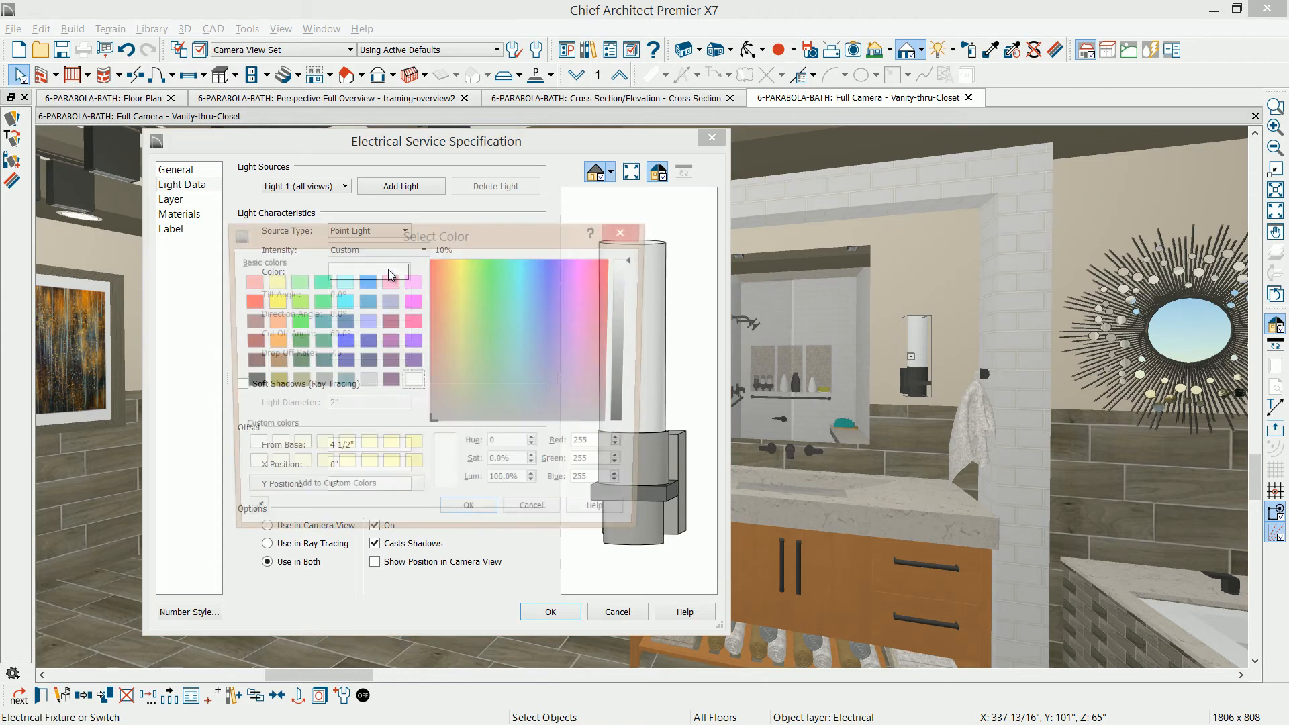
{"action": "left_click", "coordinate": [541, 518]}
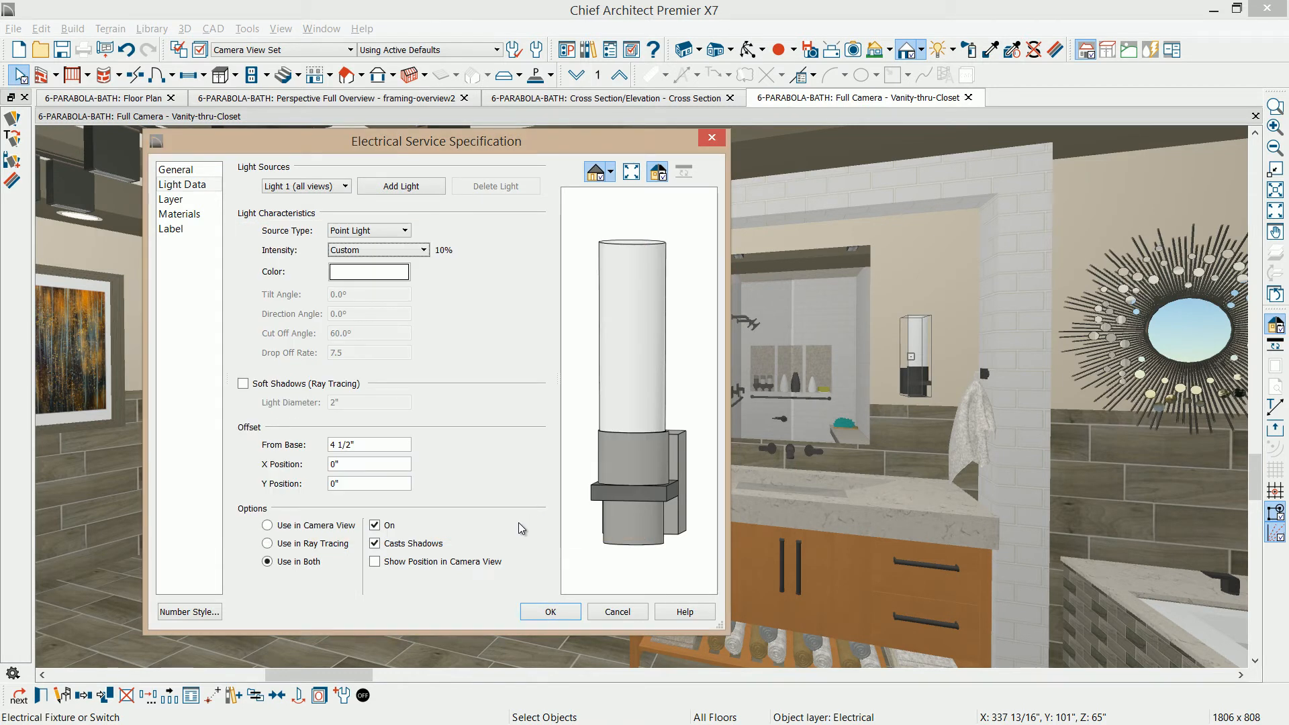
Show the sconce's light position in a Standard preview, examine its offset against the rendered vanity picture, and close the specification without saving.
{"action": "left_click", "coordinate": [375, 562]}
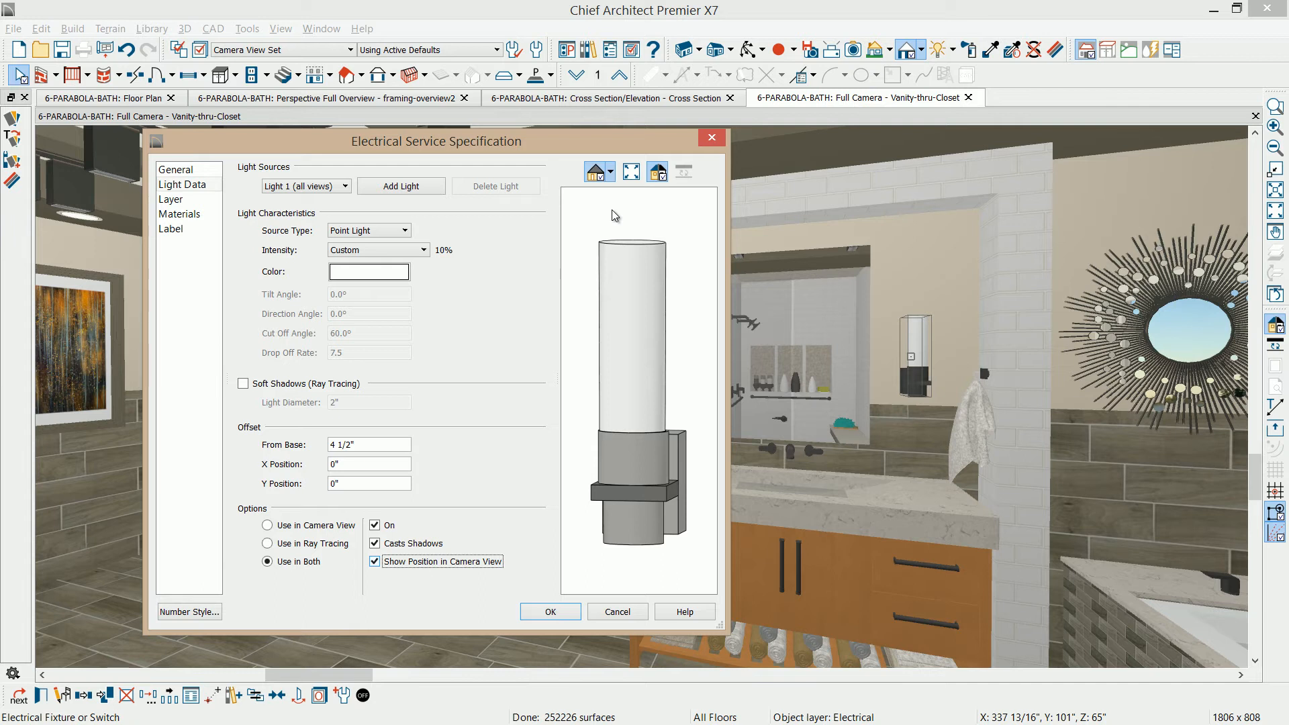
{"action": "left_click", "coordinate": [611, 171]}
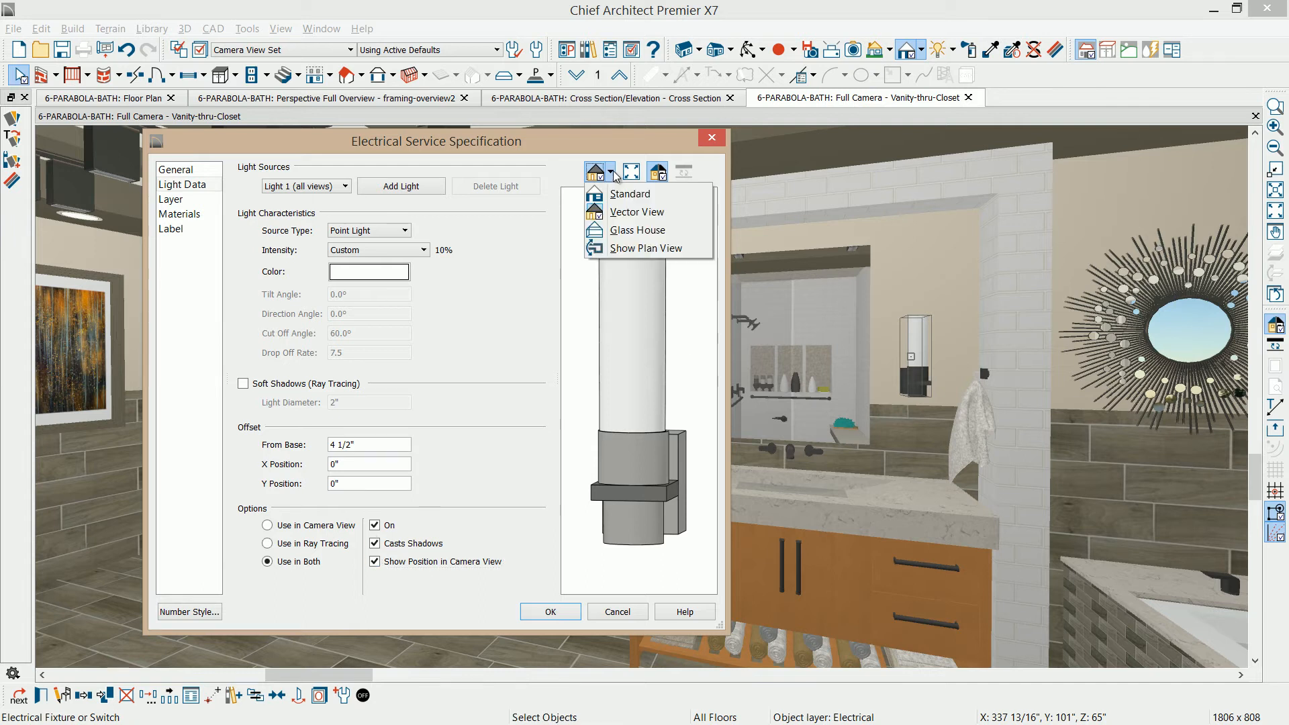
{"action": "left_click", "coordinate": [619, 194]}
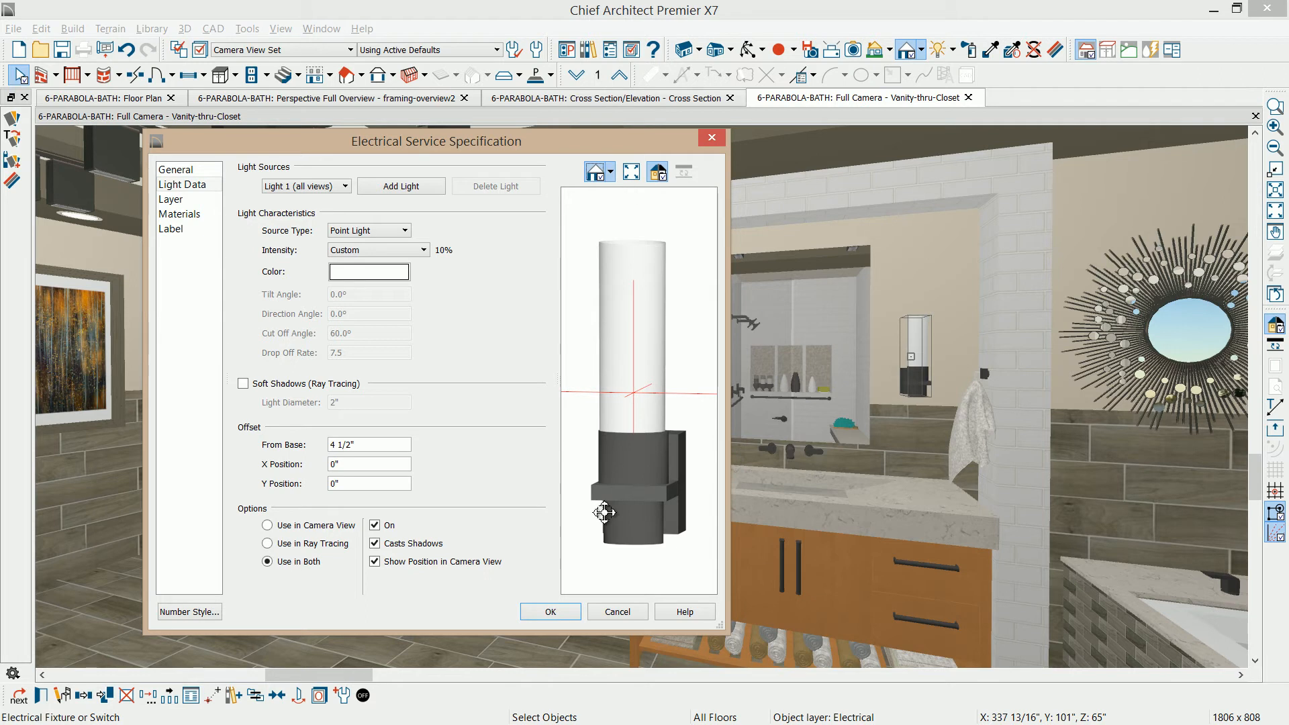
{"action": "left_click_drag", "start_coordinate": [604, 512], "coordinate": [654, 472]}
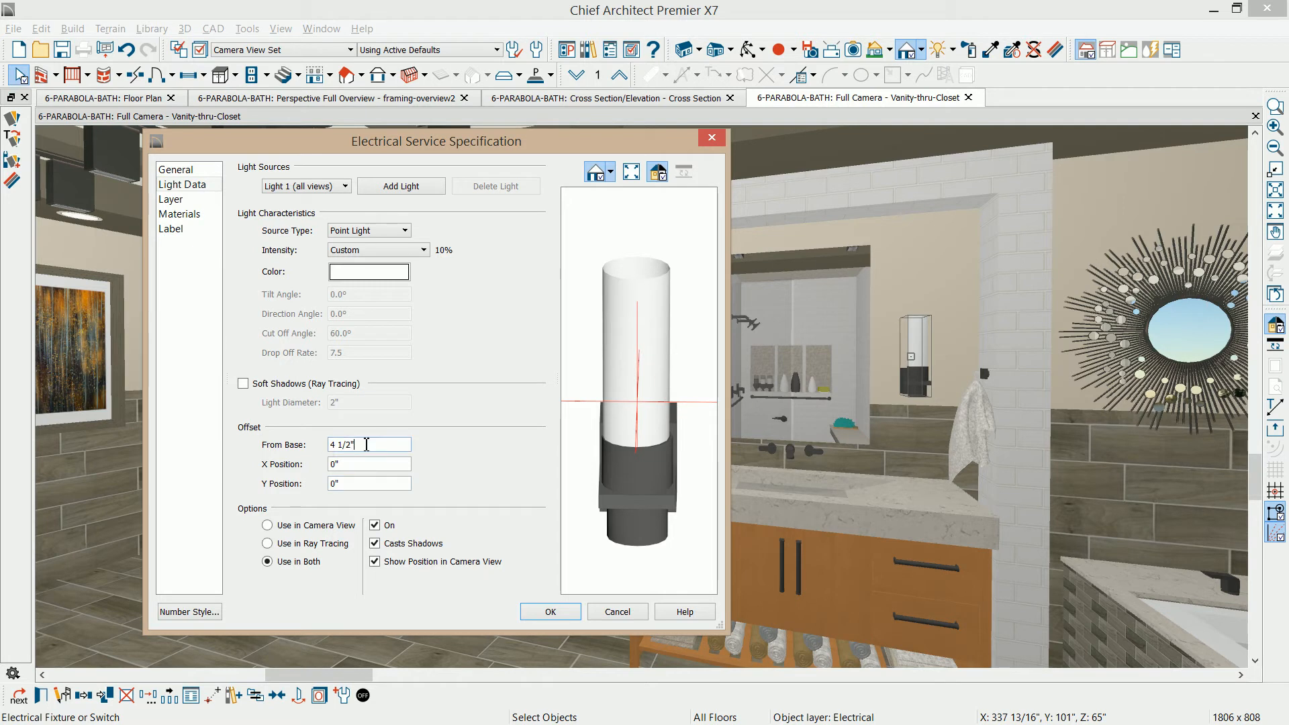
{"action": "left_click_drag", "start_coordinate": [626, 418], "coordinate": [607, 411]}
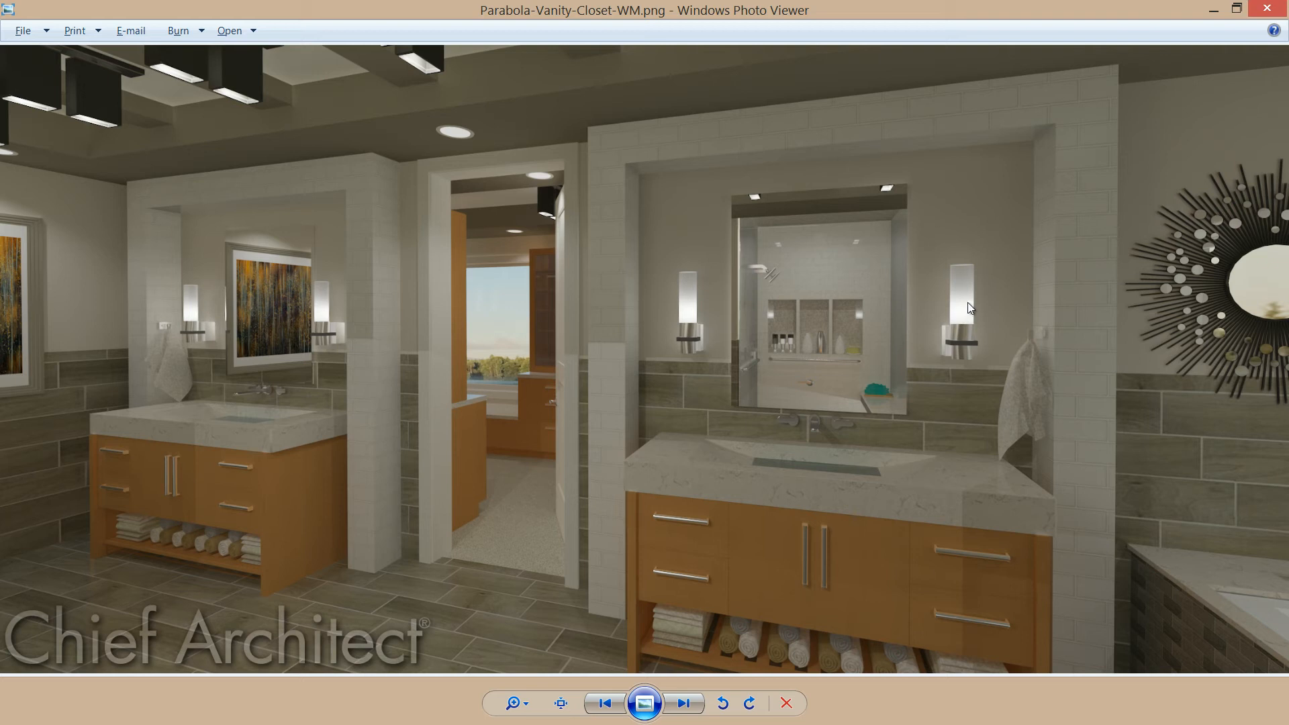
{"action": "left_click", "coordinate": [1265, 8]}
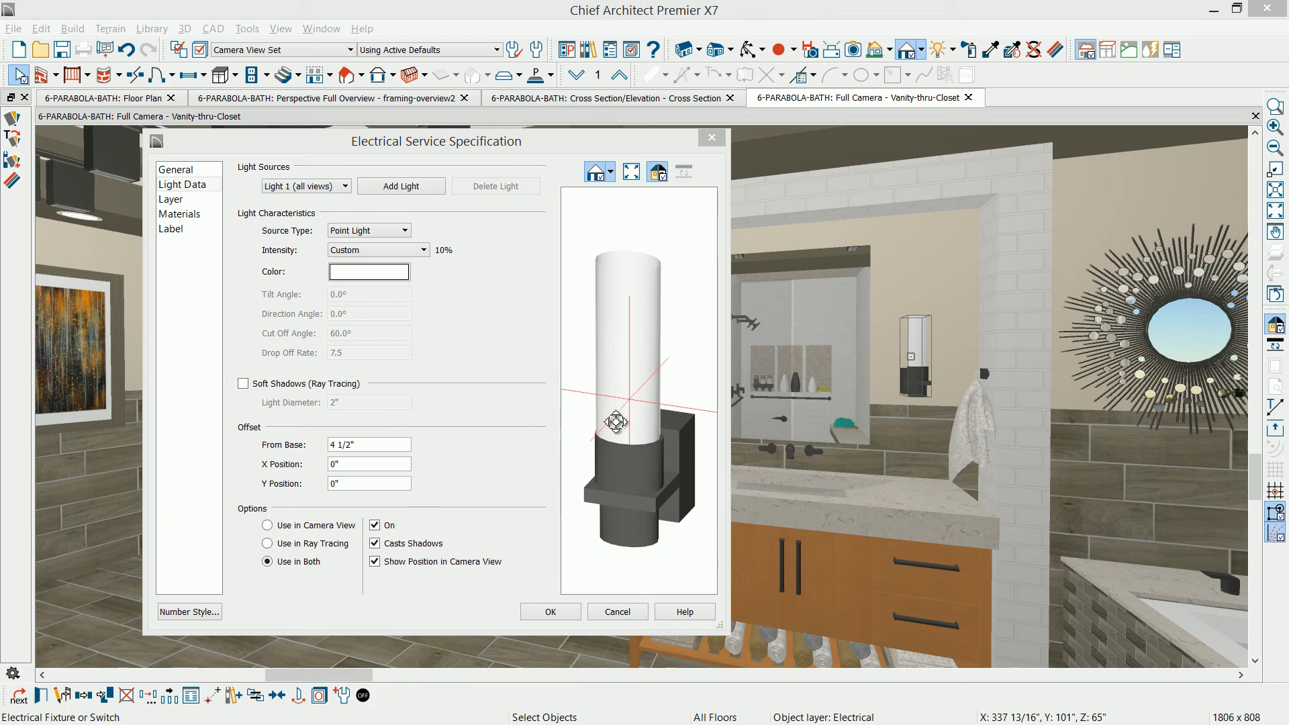
{"action": "mouse_move", "coordinate": [647, 407]}
{"action": "left_mouse_down"}
{"action": "mouse_move", "coordinate": [621, 419]}
{"action": "mouse_move", "coordinate": [591, 405]}
{"action": "mouse_move", "coordinate": [661, 421]}
{"action": "left_mouse_up"}
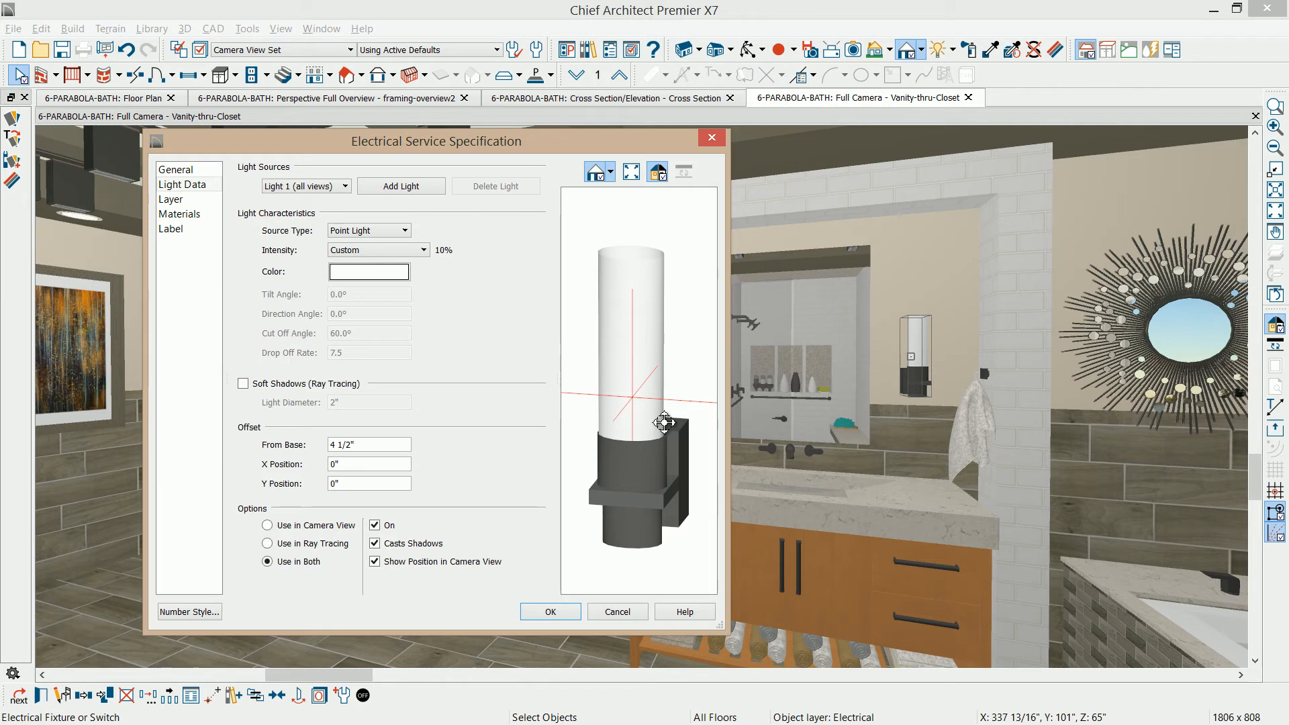
{"action": "left_click", "coordinate": [712, 140]}
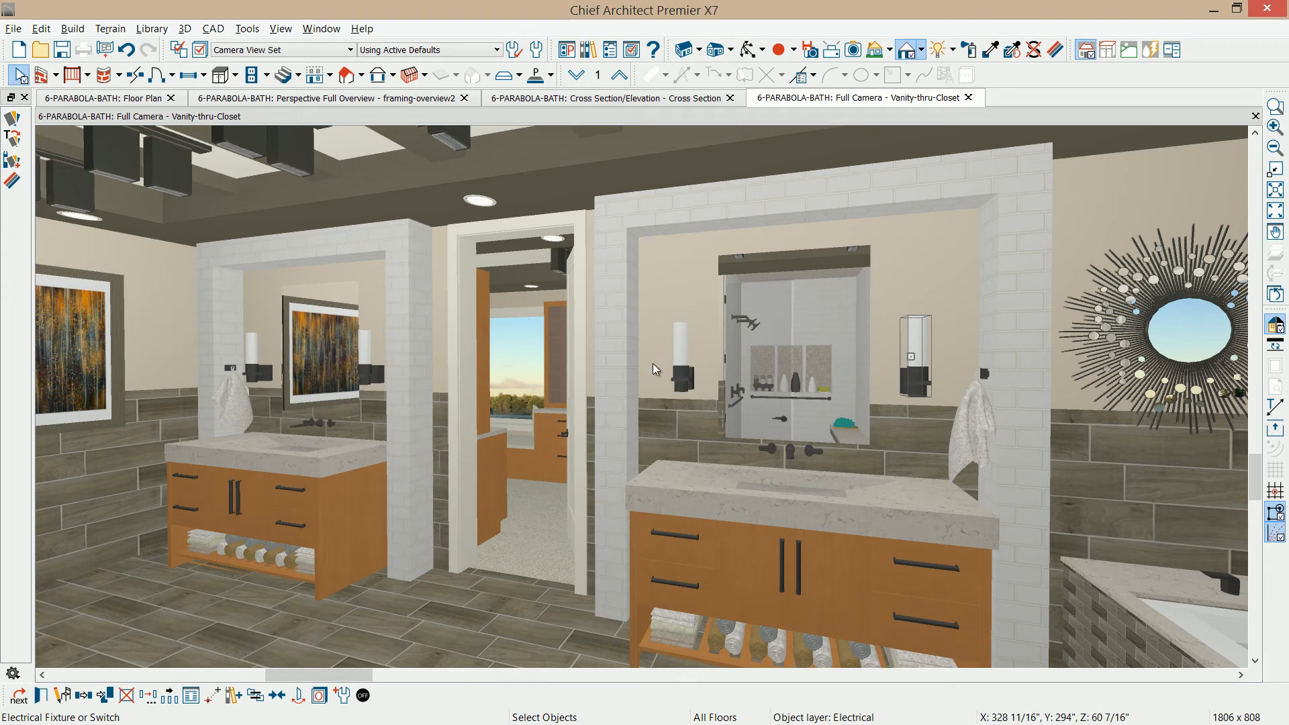
Return to the master bath floor plan, look through the two rendered vanity and tub pictures, and close the picture viewer.
{"action": "left_click", "coordinate": [127, 102]}
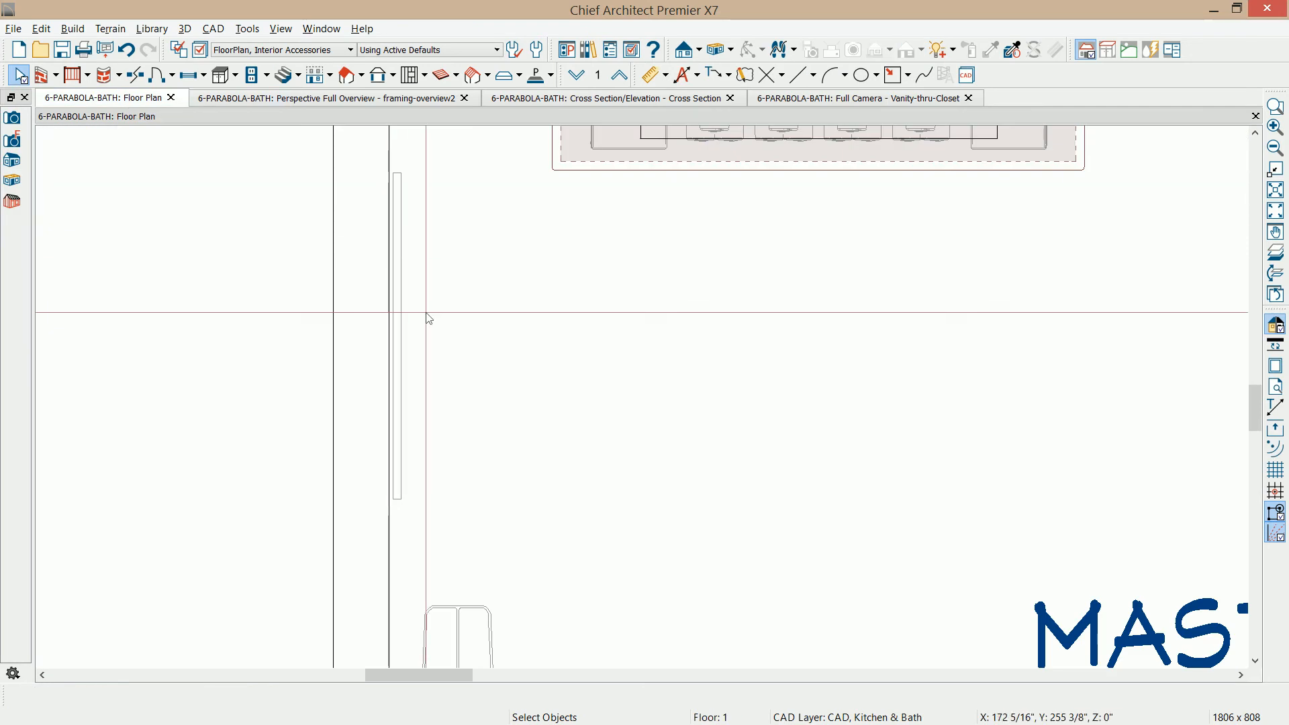
{"action": "scroll", "coordinate": [429, 316], "scroll_direction": "down", "scroll_amount": 5}
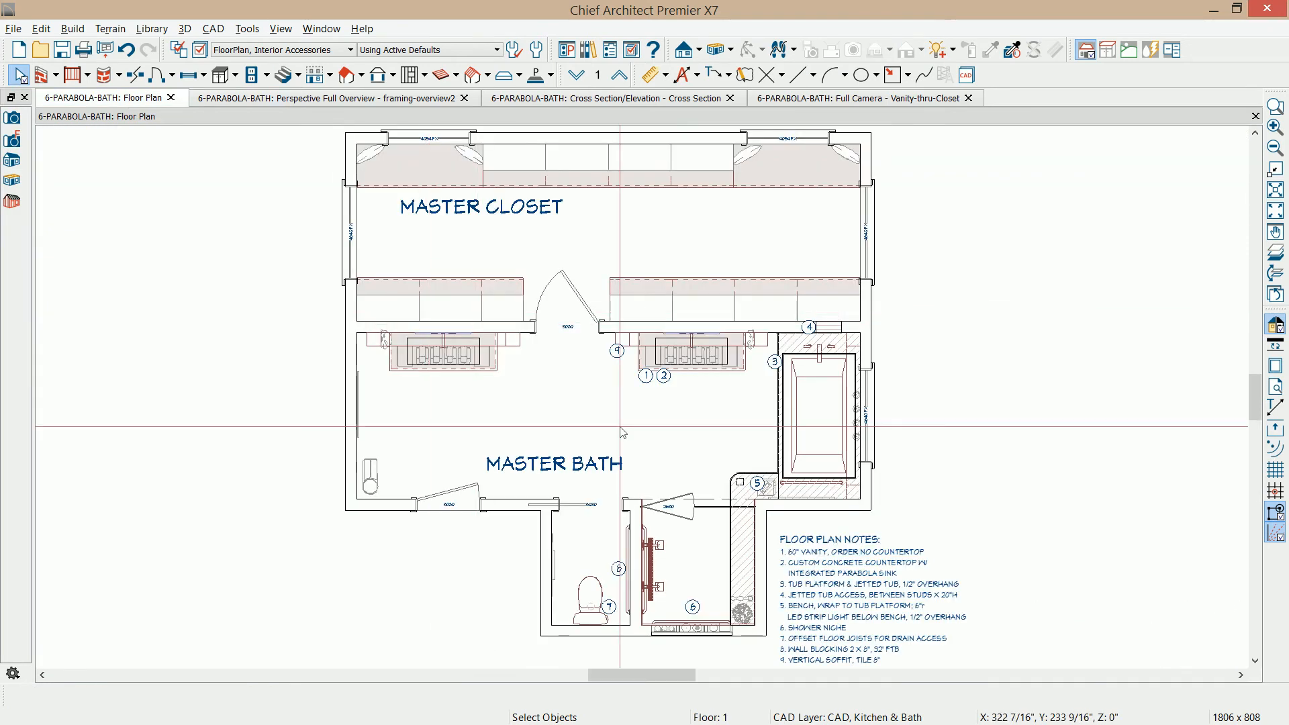
{"action": "scroll", "coordinate": [741, 528], "scroll_direction": "up", "scroll_amount": 3}
{"action": "middle_click_drag", "start_coordinate": [741, 528], "coordinate": [735, 490]}
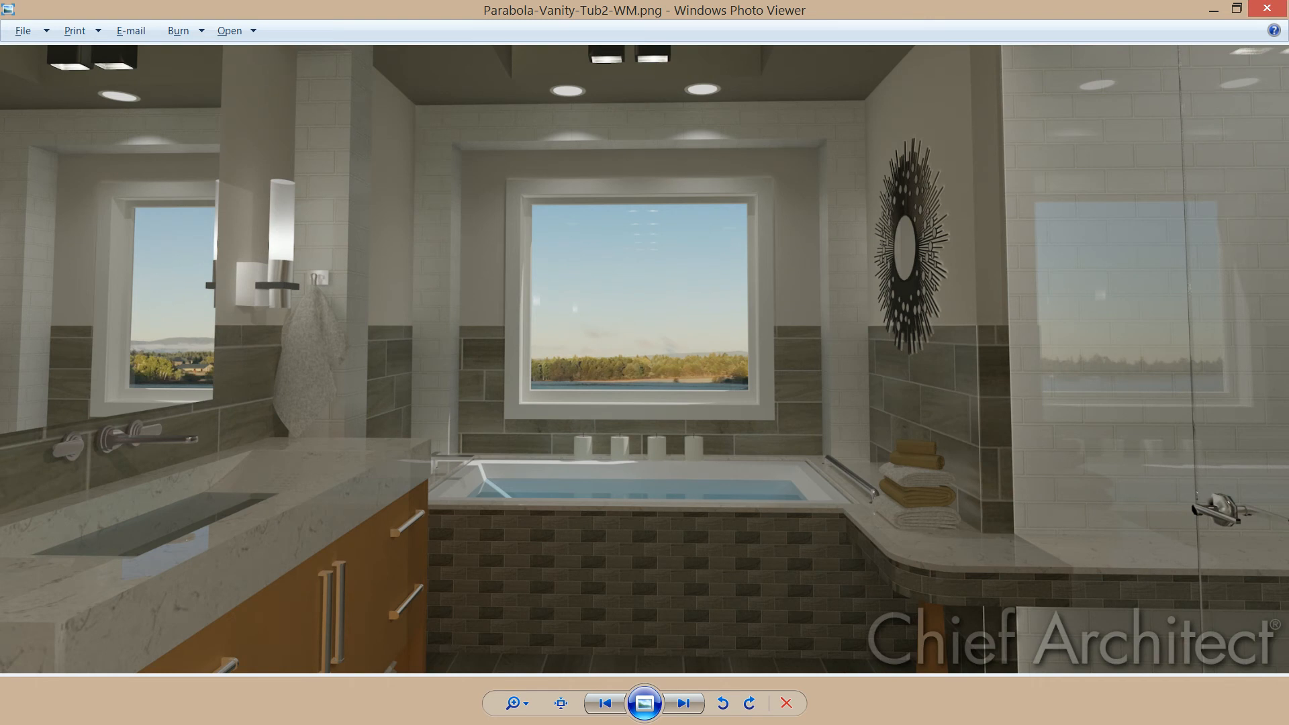
{"action": "key", "text": "Right"}
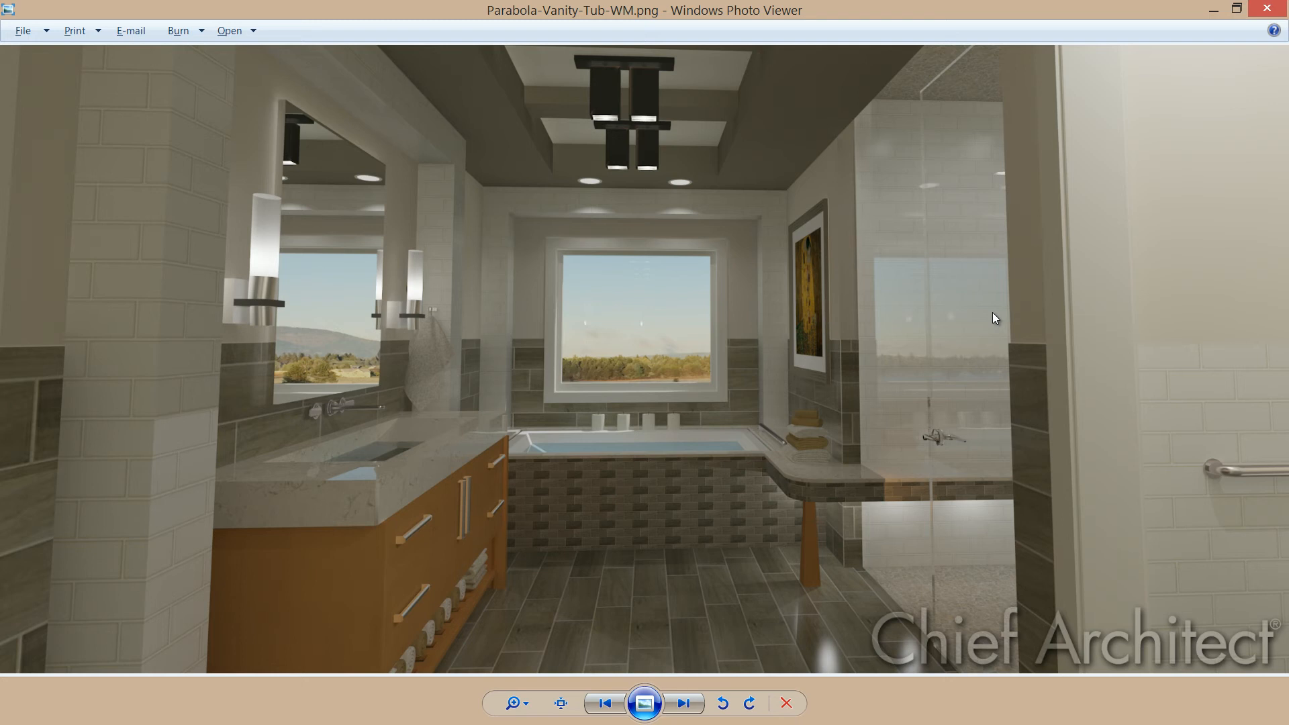
{"action": "key", "text": "alt+F4"}
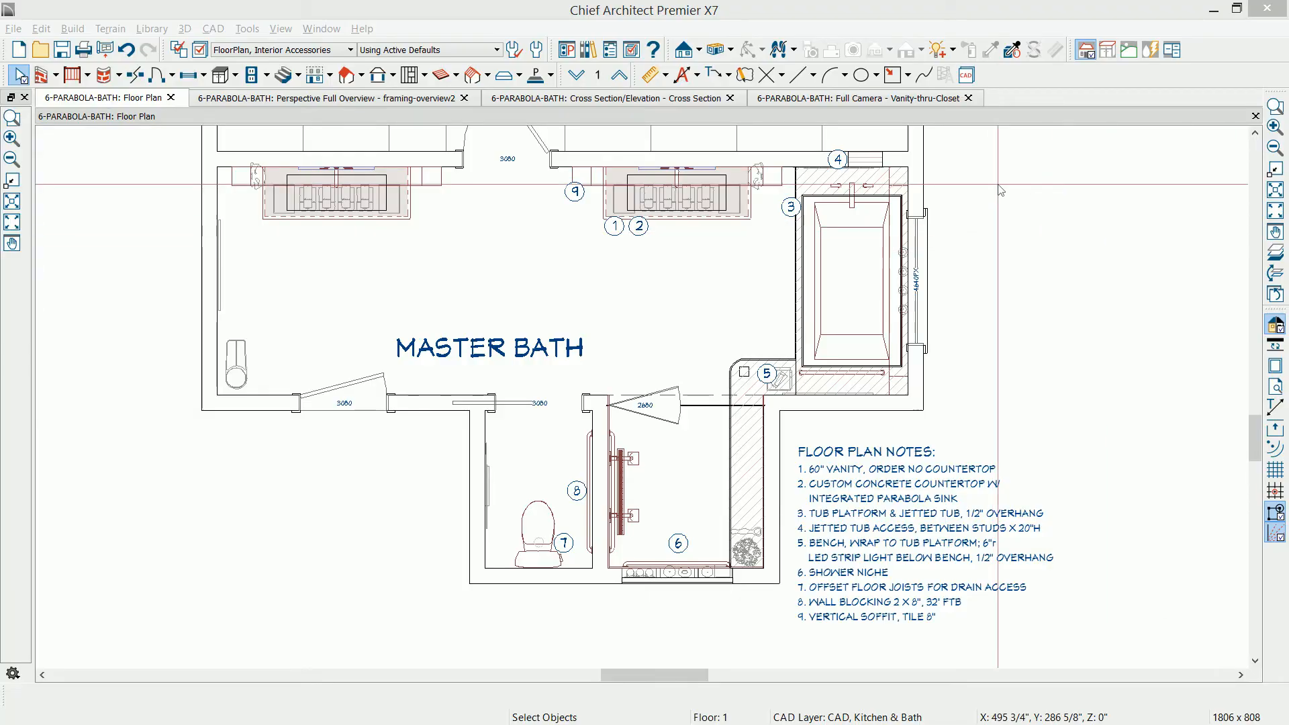
Turn on display of the Light Sources layer in the FloorPlan, Interior Accessories layer set.
{"action": "left_click", "coordinate": [200, 50]}
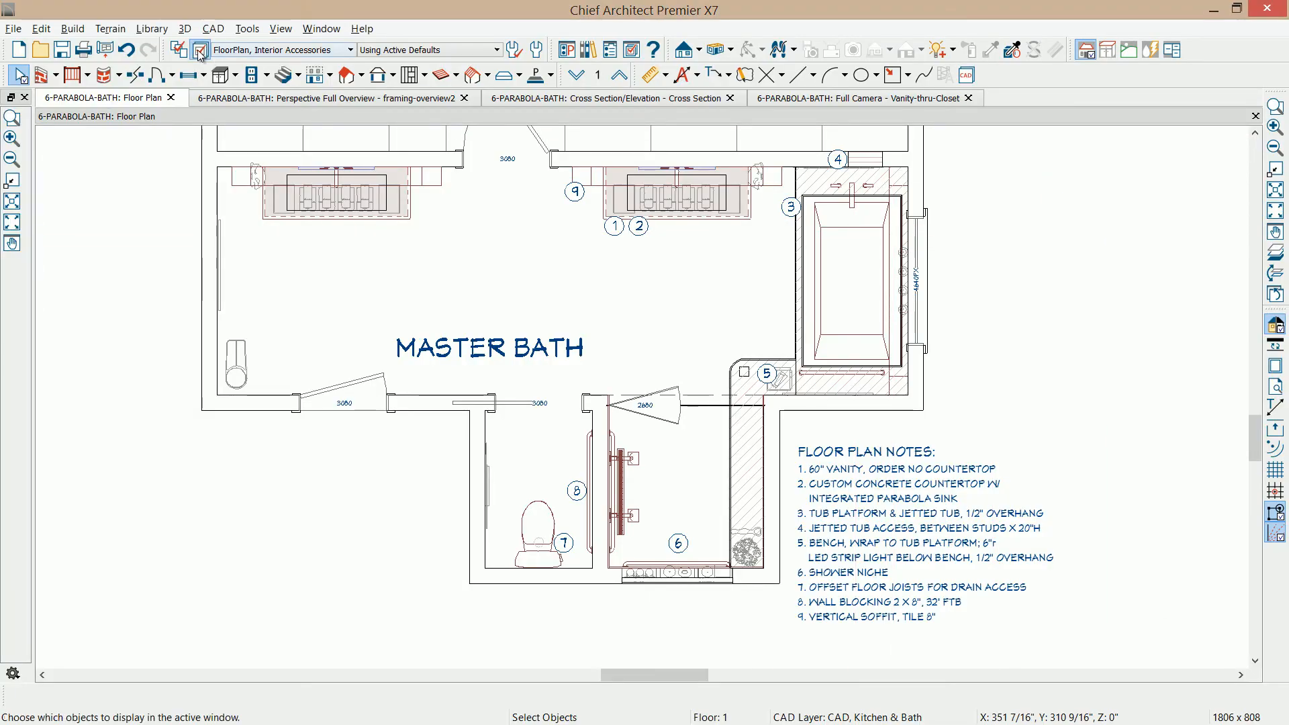
{"action": "left_click", "coordinate": [598, 427]}
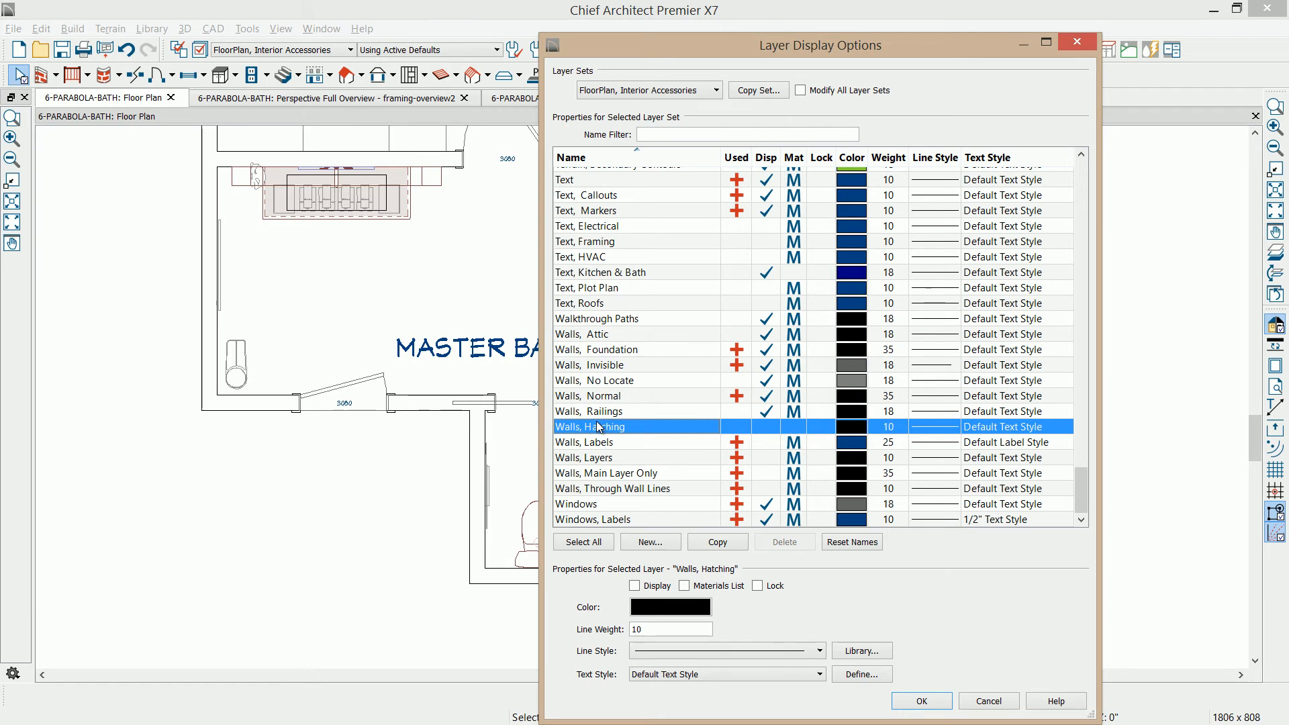
{"action": "key", "text": "l"}
{"action": "left_click", "coordinate": [766, 176]}
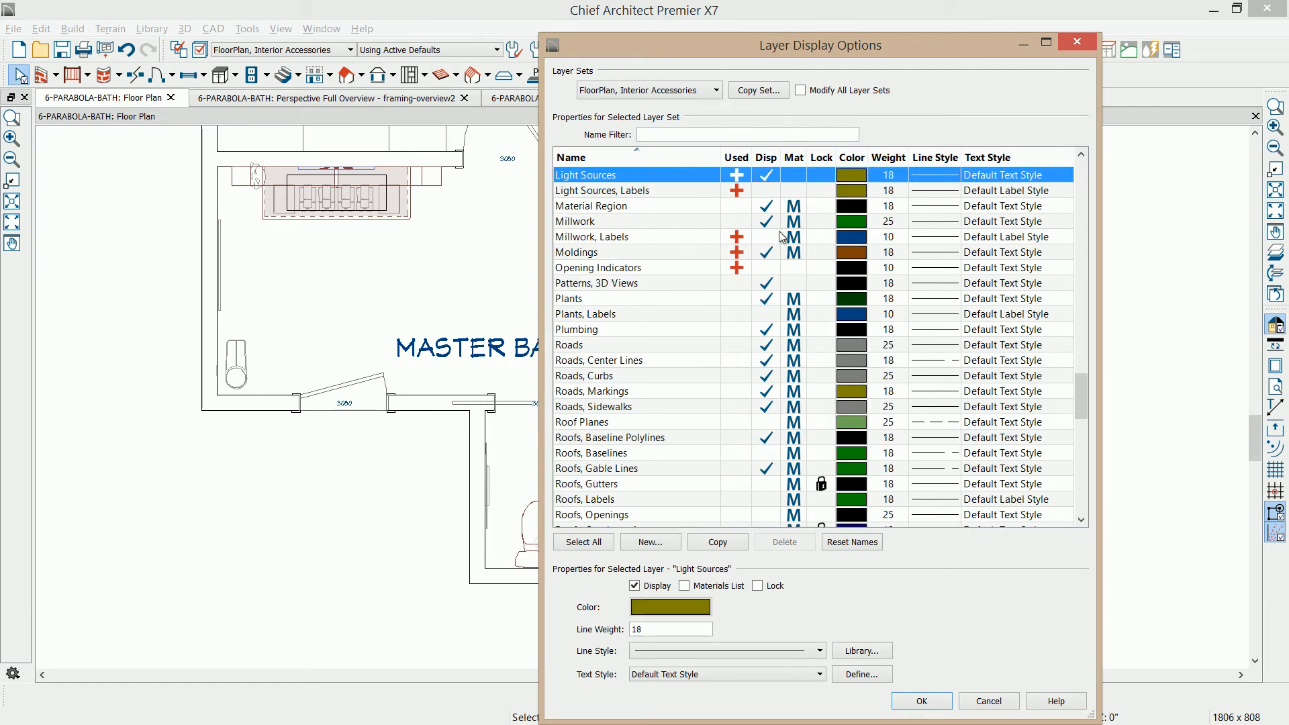
{"action": "left_click", "coordinate": [932, 701]}
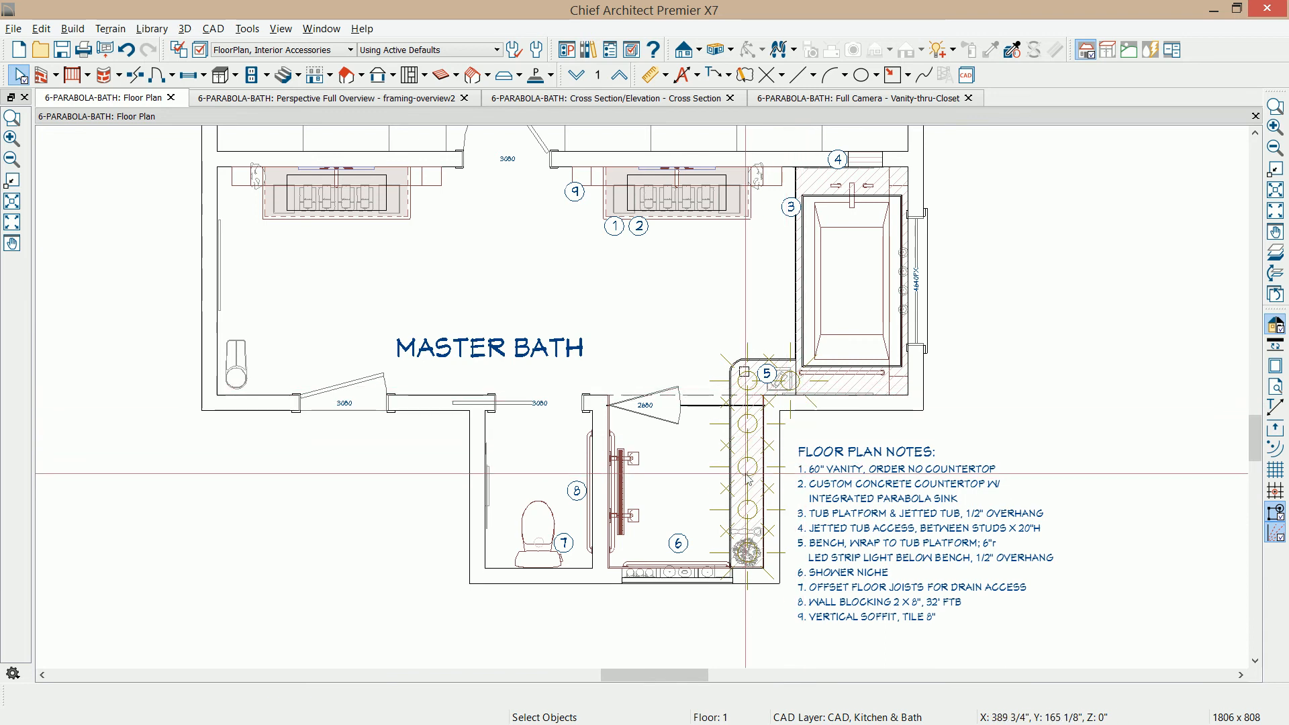
Add a parallel light about 51 inches long in the middle of the master bath, pointing toward the left wall.
{"action": "left_click", "coordinate": [191, 30]}
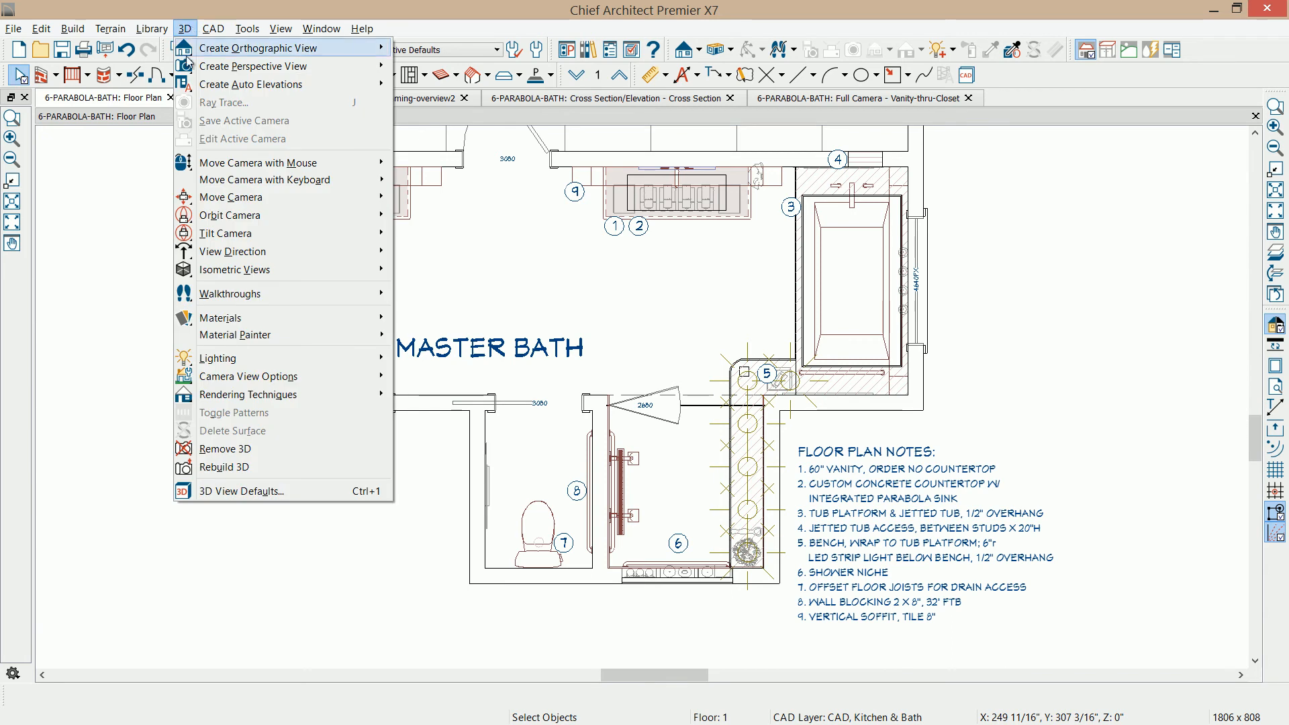
{"action": "mouse_move", "coordinate": [255, 375]}
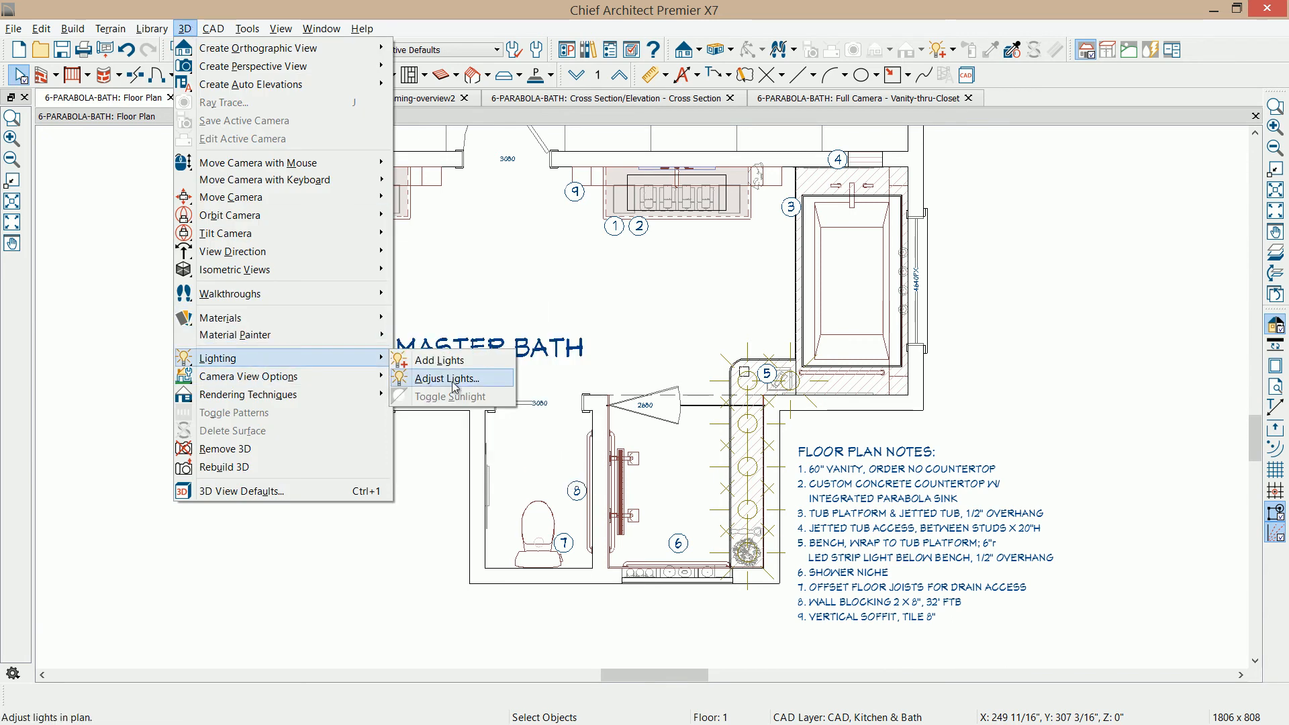
{"action": "left_click", "coordinate": [431, 357]}
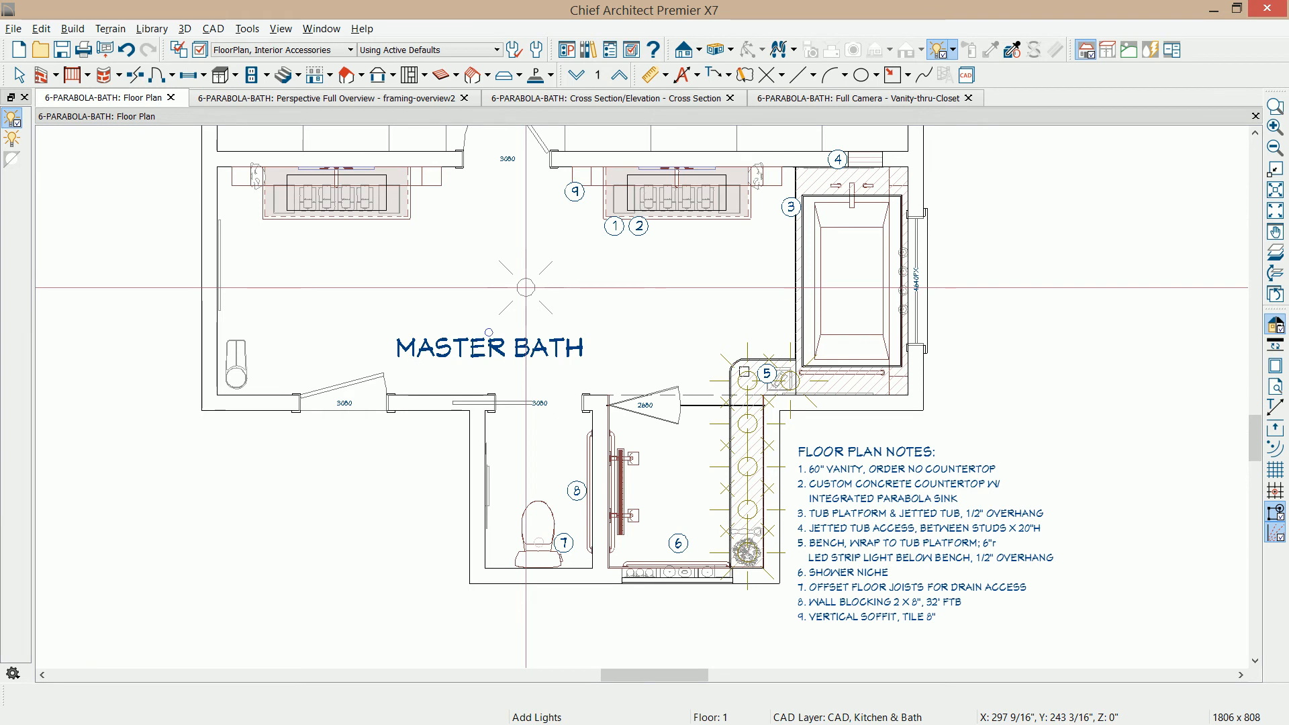
{"action": "left_click_drag", "start_coordinate": [542, 285], "coordinate": [421, 285]}
{"action": "key", "text": "space"}
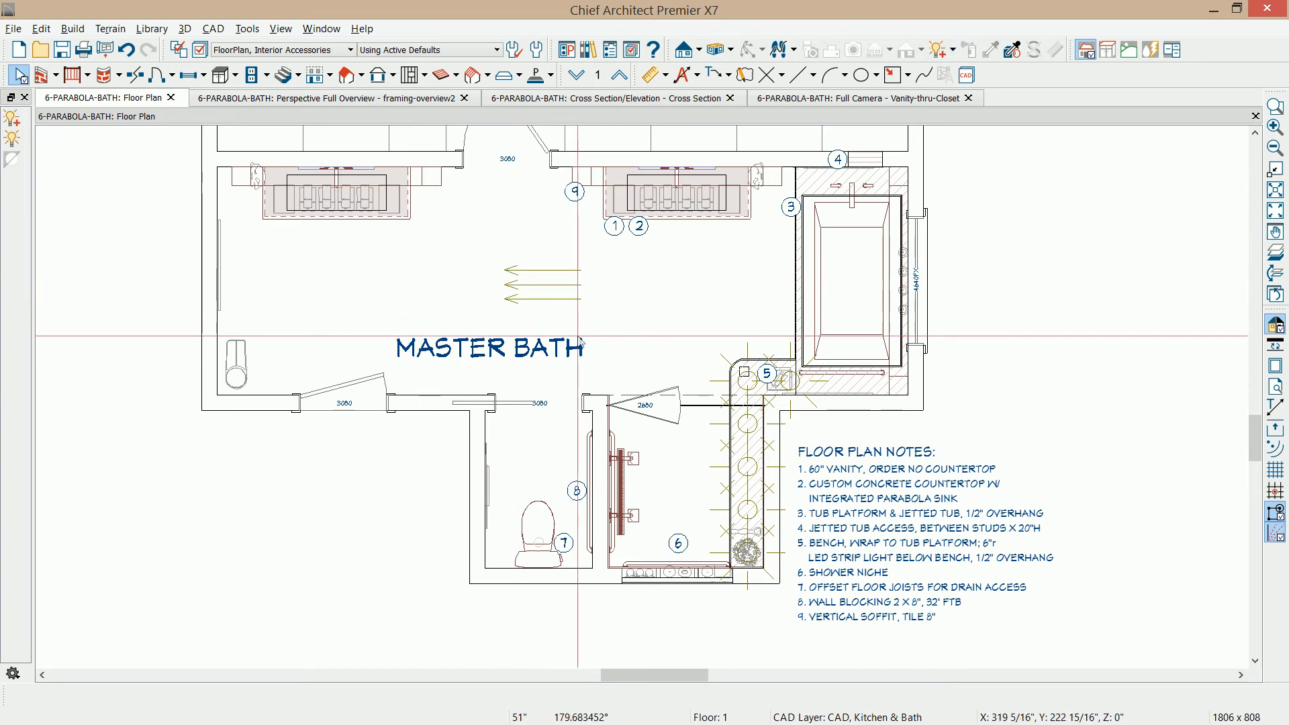
Open the specification of the added parallel light and examine its light data and intensity presets.
{"action": "left_click", "coordinate": [561, 291]}
{"action": "key", "text": "Escape"}
{"action": "left_click", "coordinate": [533, 286]}
{"action": "key", "text": "Escape"}
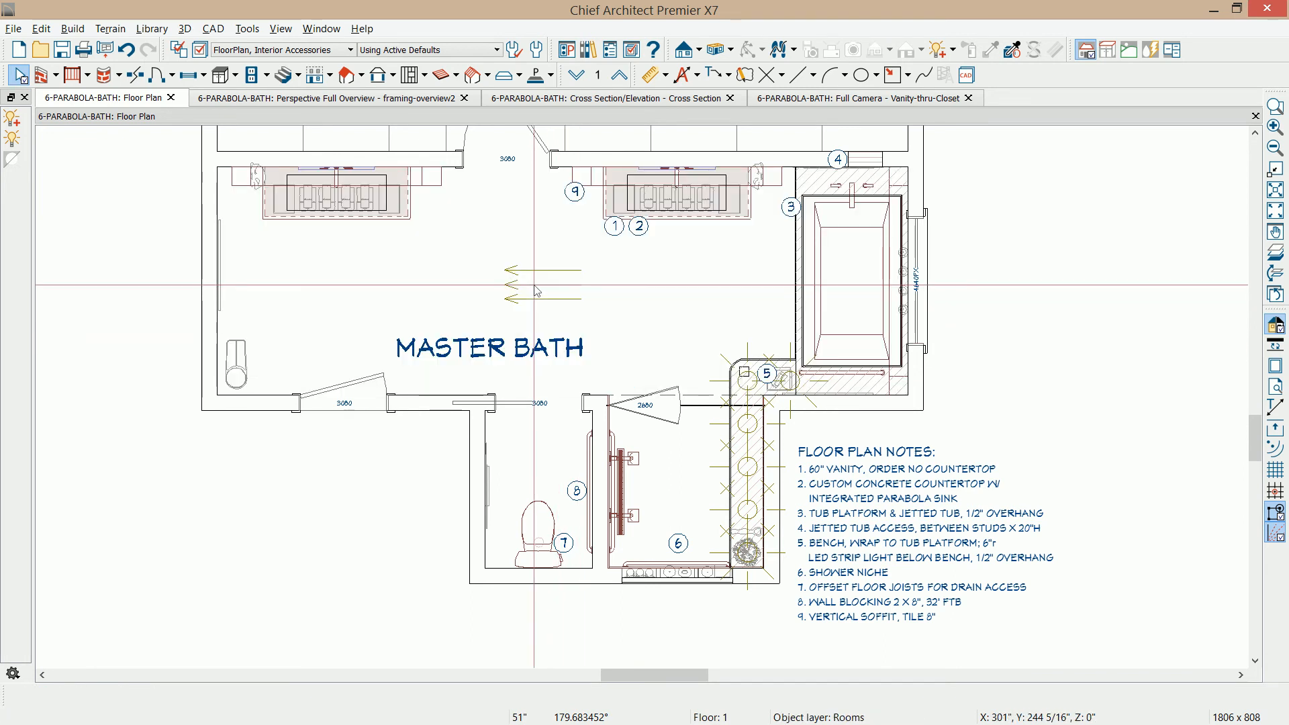
{"action": "double_click", "coordinate": [537, 290]}
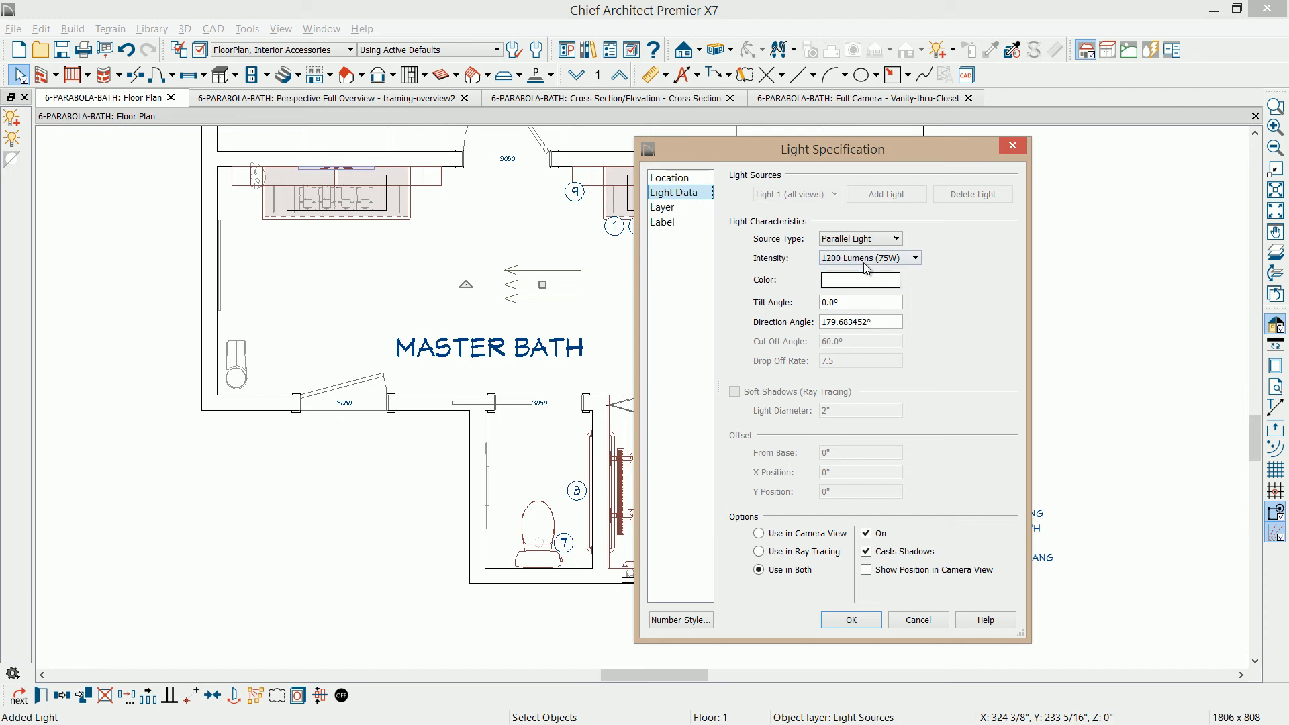
{"action": "left_click", "coordinate": [917, 259]}
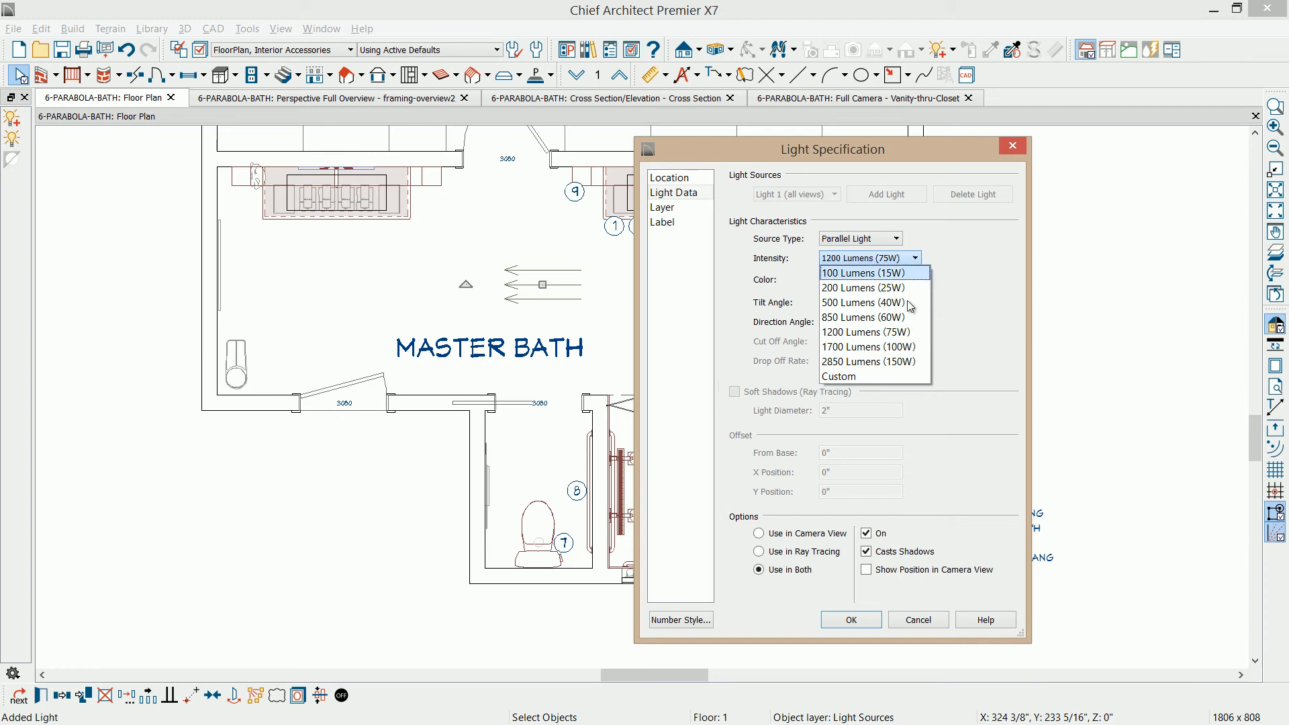
{"action": "left_click", "coordinate": [710, 320]}
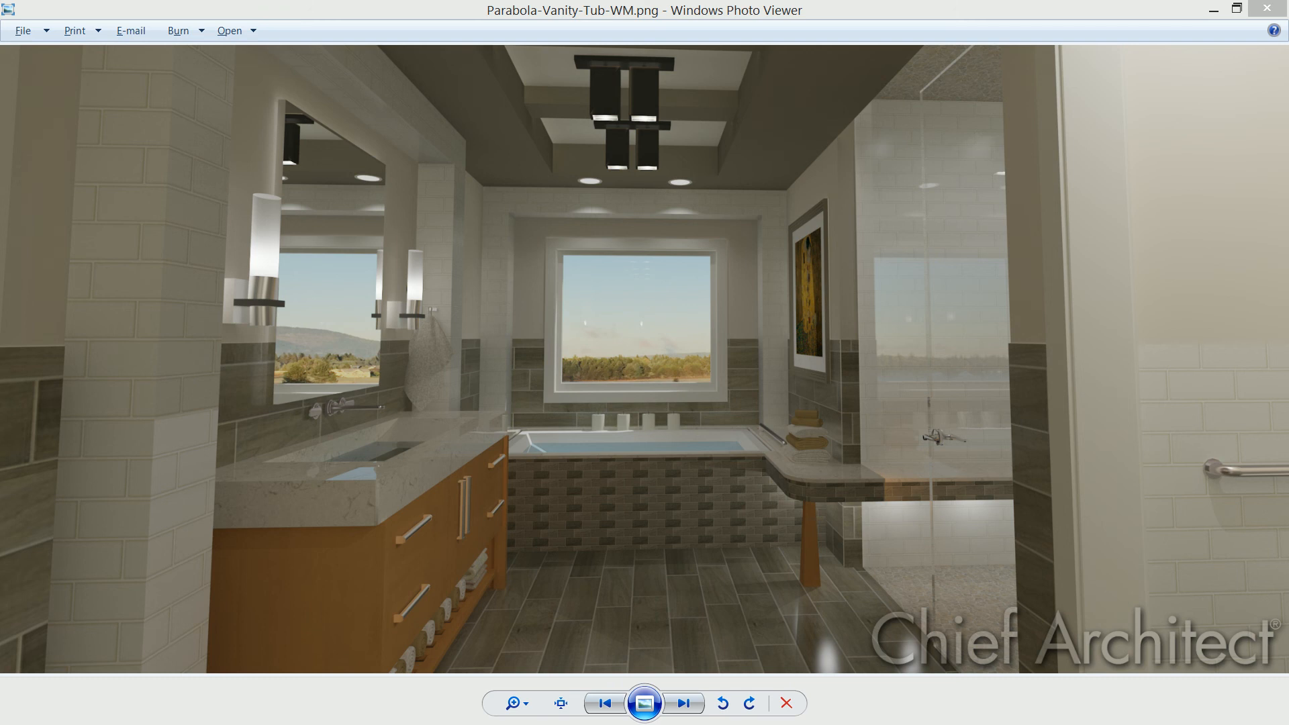
Switch to the browser, open the Chief Gallery samples page on the Chief Architect website, and look through its Plan Sets.
{"action": "left_click_drag", "start_coordinate": [1288, 172], "coordinate": [764, 100]}
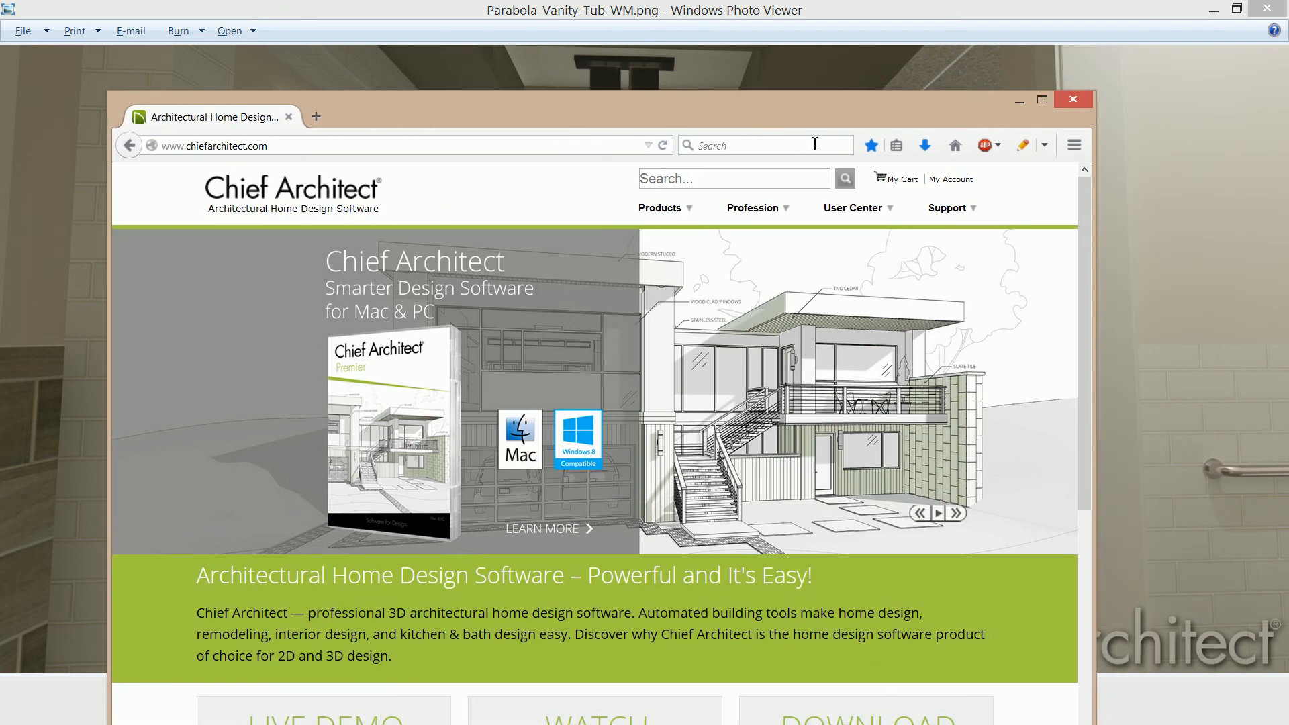
{"action": "mouse_move", "coordinate": [858, 218]}
{"action": "left_click", "coordinate": [830, 376]}
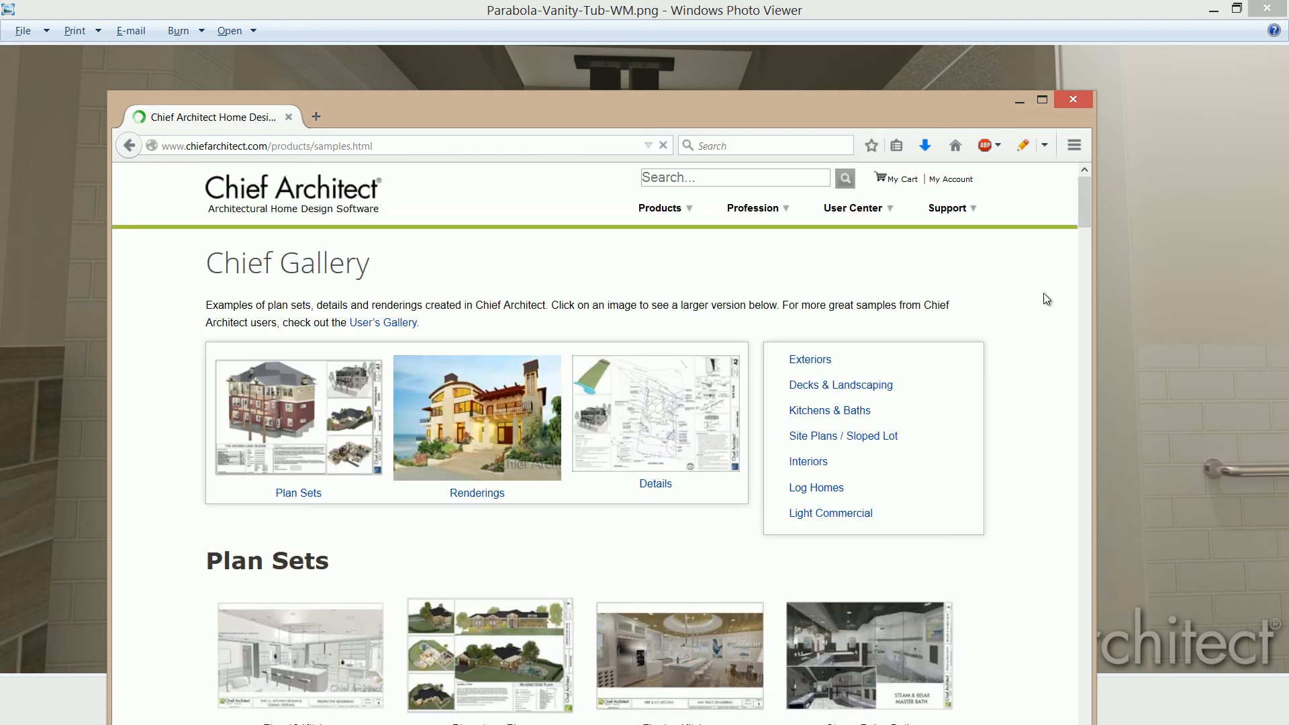
{"action": "left_click_drag", "start_coordinate": [1082, 223], "coordinate": [1081, 249]}
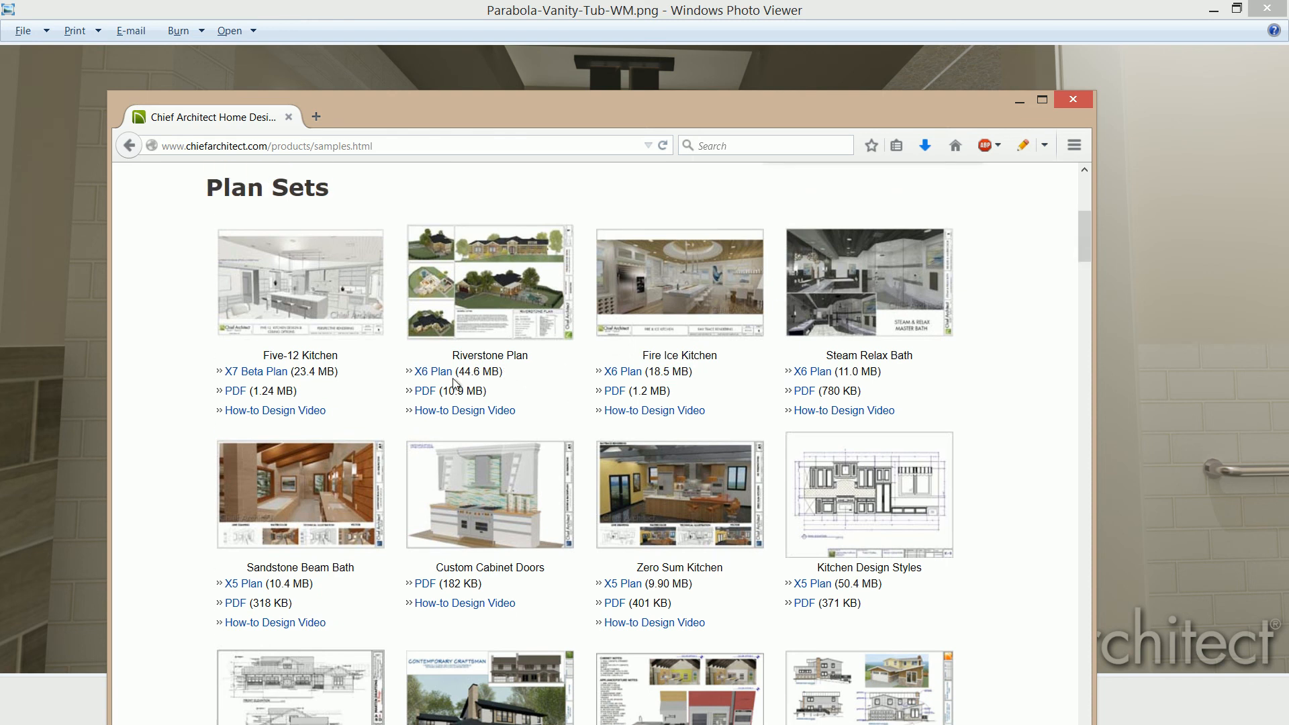